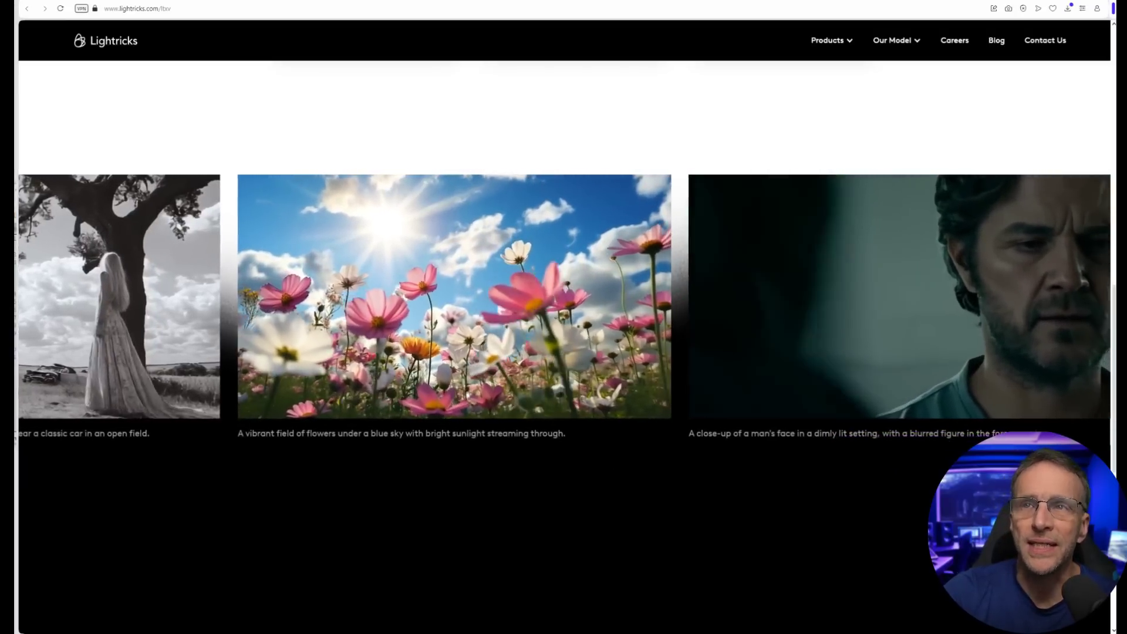
- Go from the LTXV page's Documentation to the LTX-Video GitHub repository
scroll(562, 452, down, 5)
scroll(562, 452, up, 10)
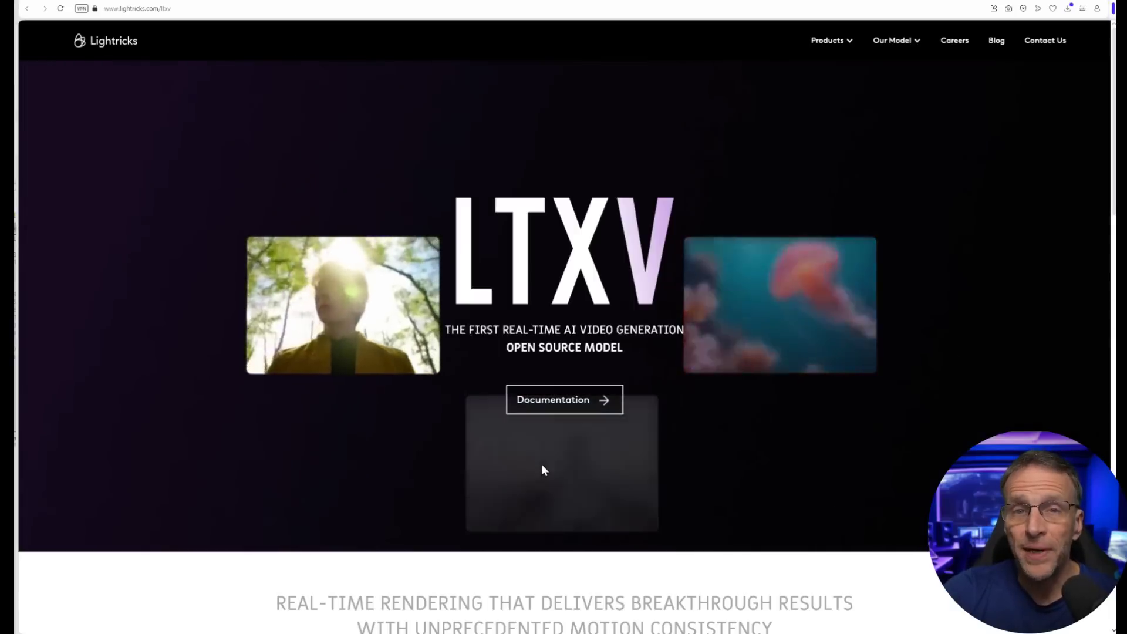
click(550, 404)
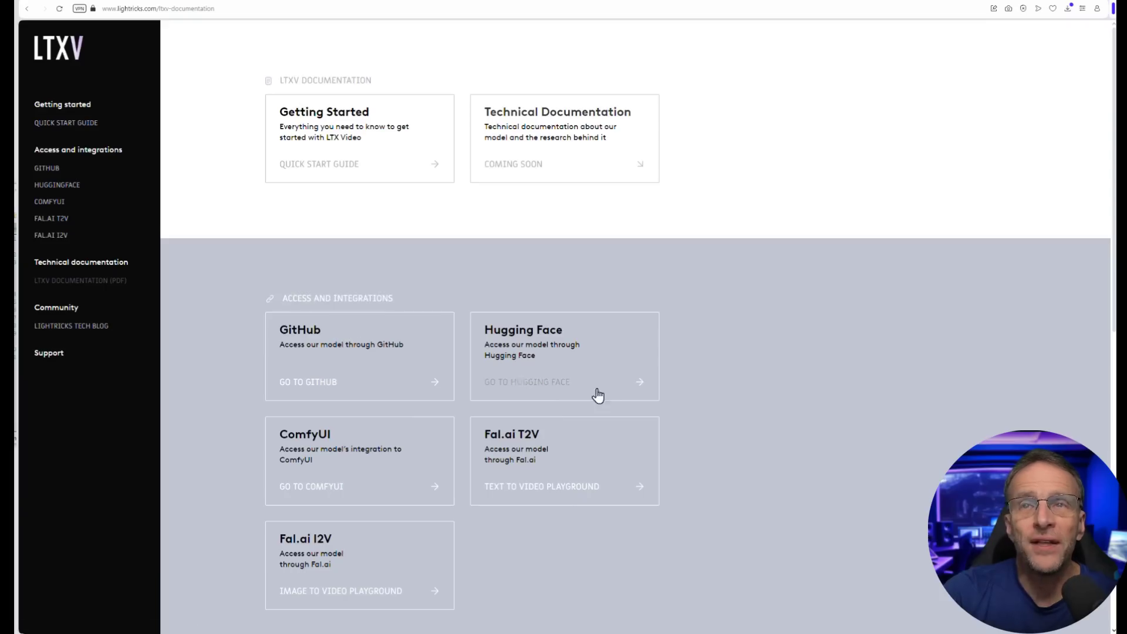
click(323, 329)
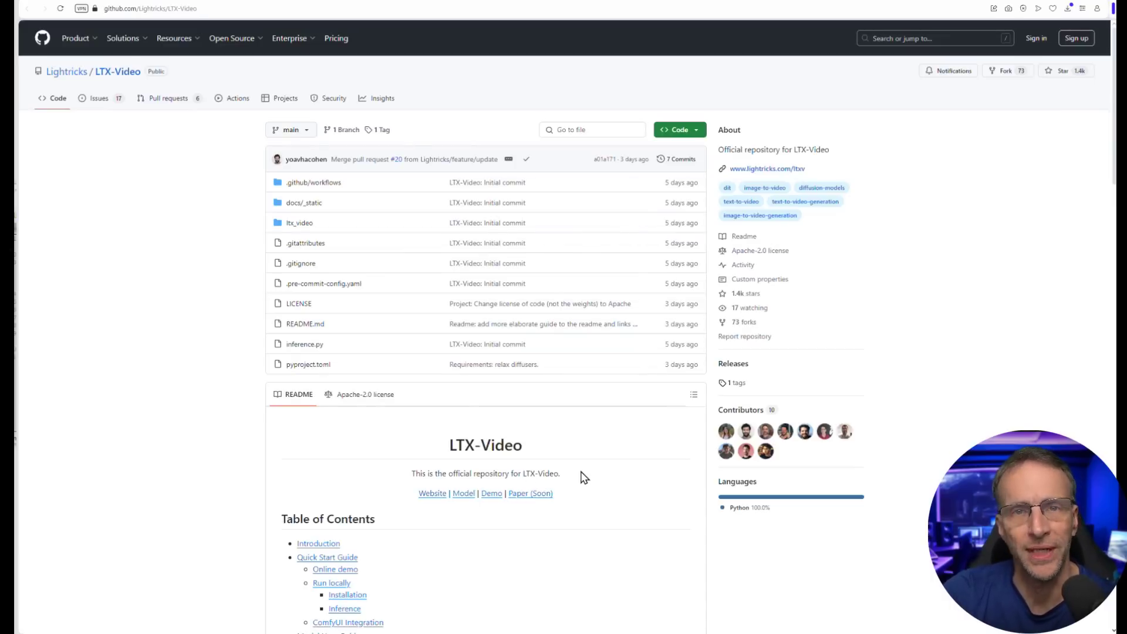
- Scroll down through the LTX-Video README on GitHub
scroll(582, 476, down, 1)
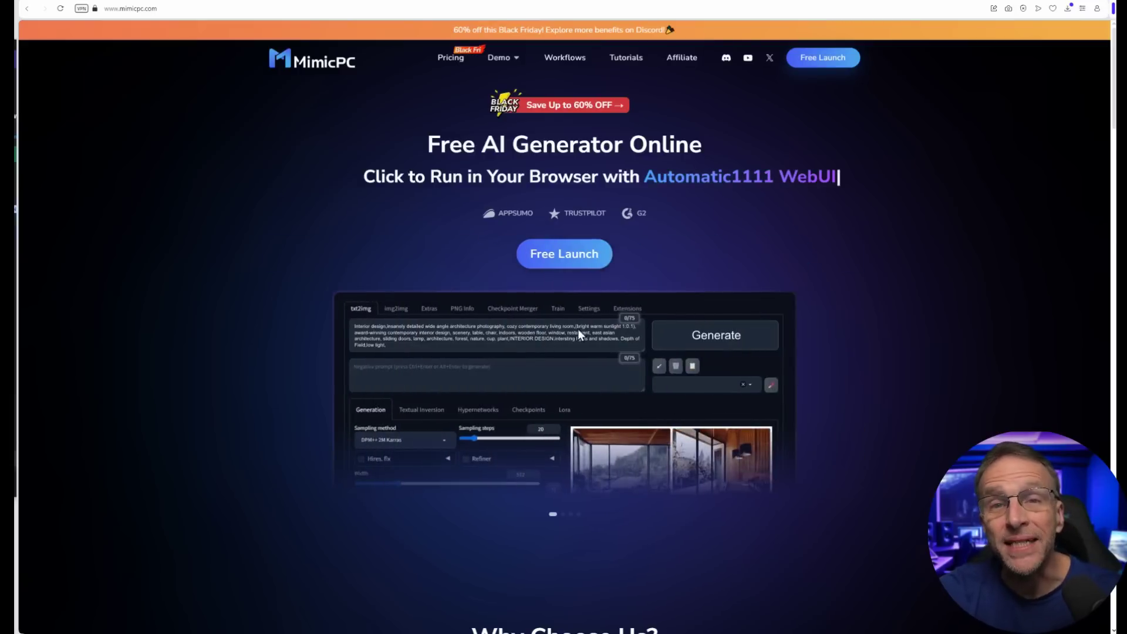
- Enter the MimicPC app dashboard and show the Discover workflow catalogue
click(812, 61)
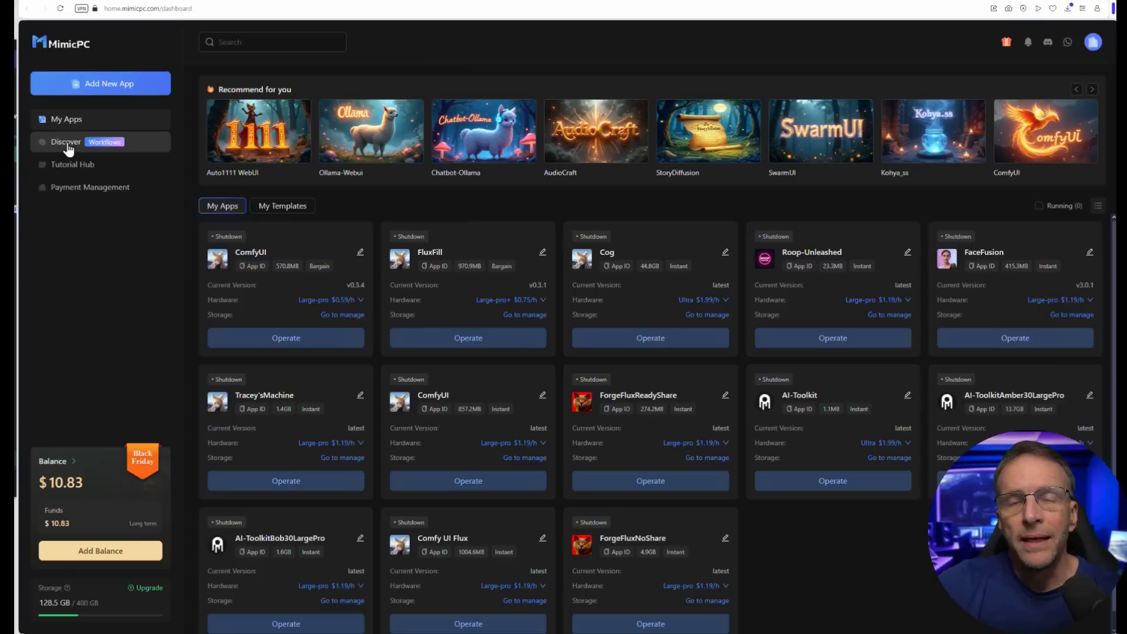
click(67, 146)
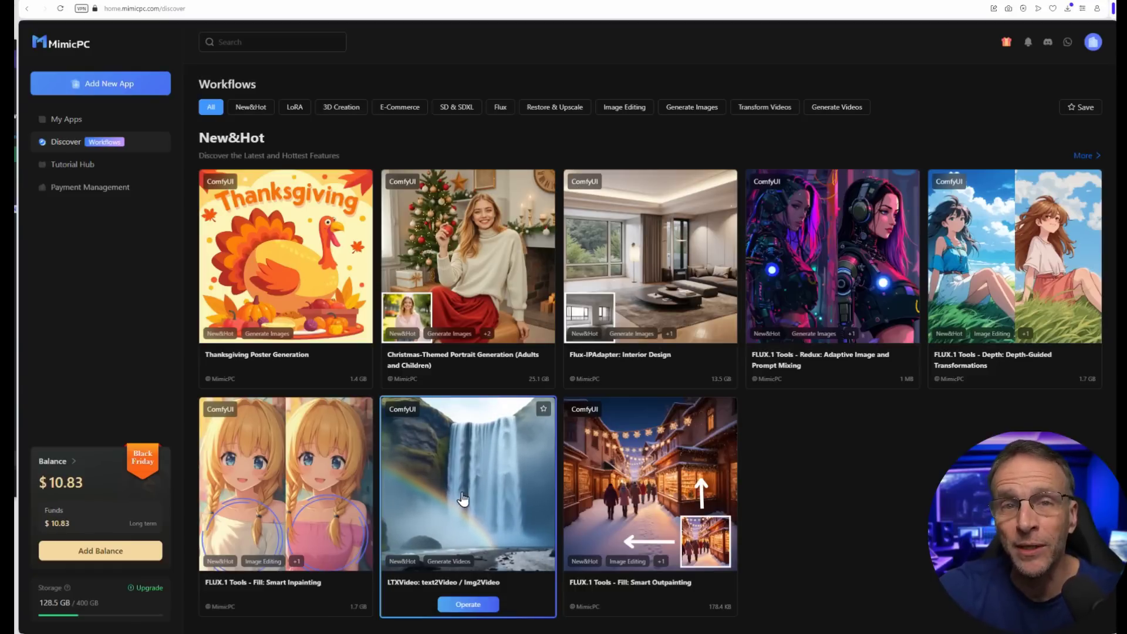
- Choose Medium hardware at the Bargain $0.25/h rate for the LTXVideo workflow
click(455, 609)
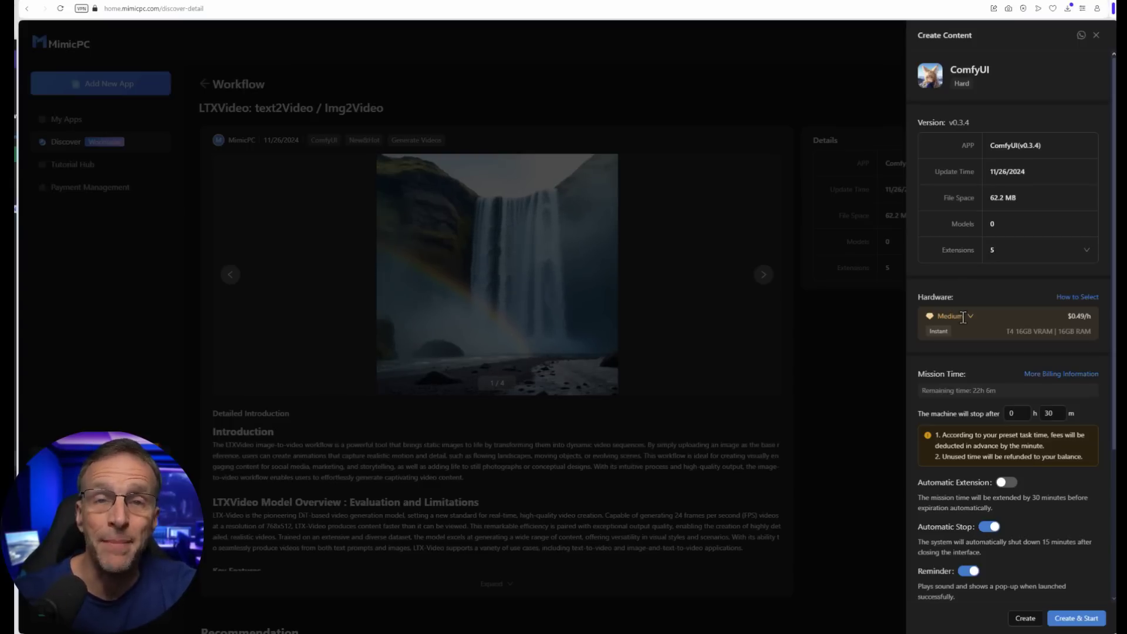
click(964, 317)
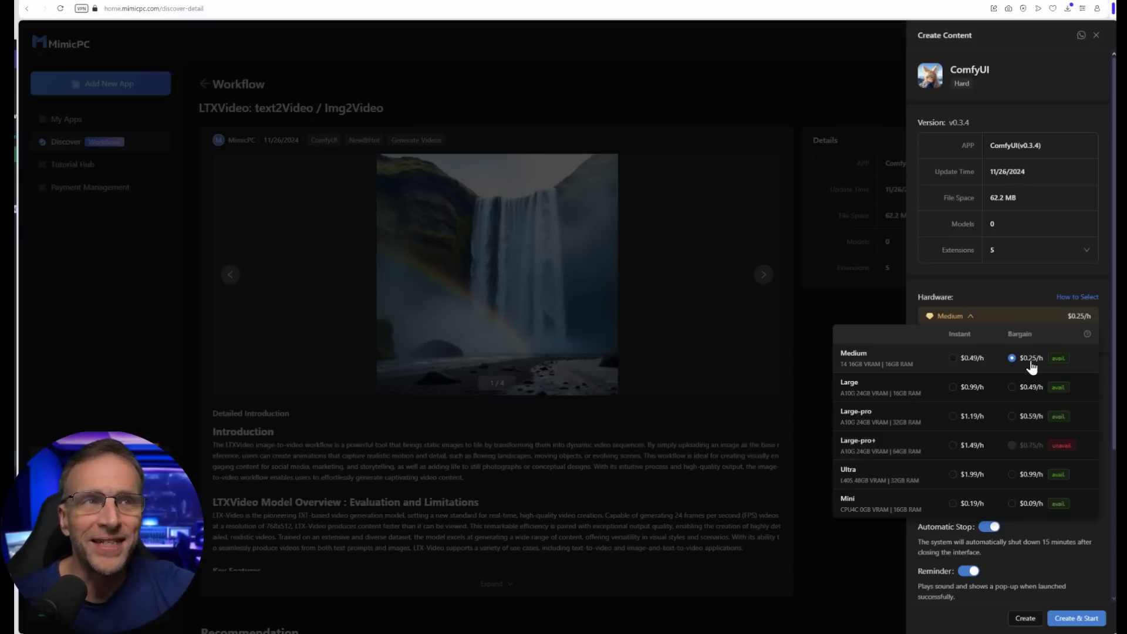
click(1059, 580)
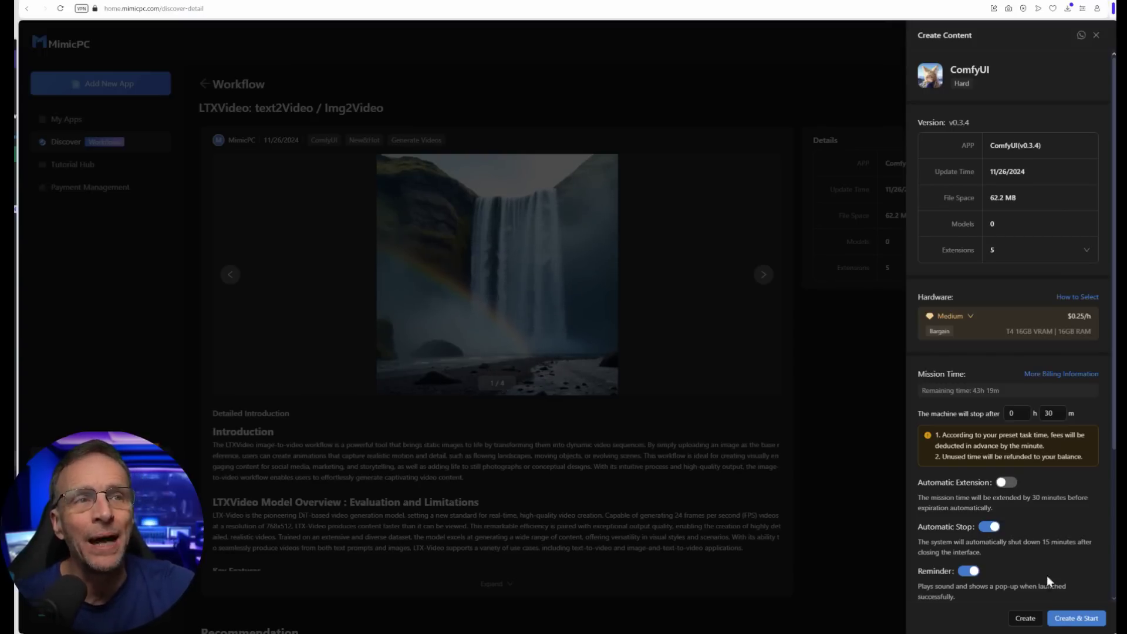
- Create and start the machine, proceeding past the Bargain Mode warning
click(1073, 620)
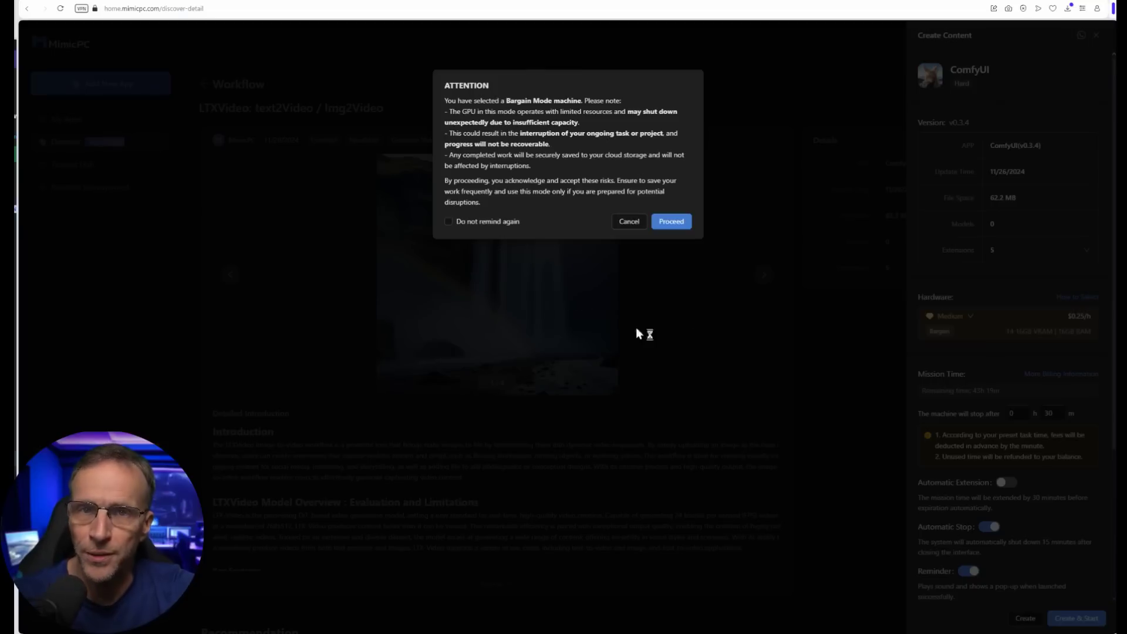
click(671, 222)
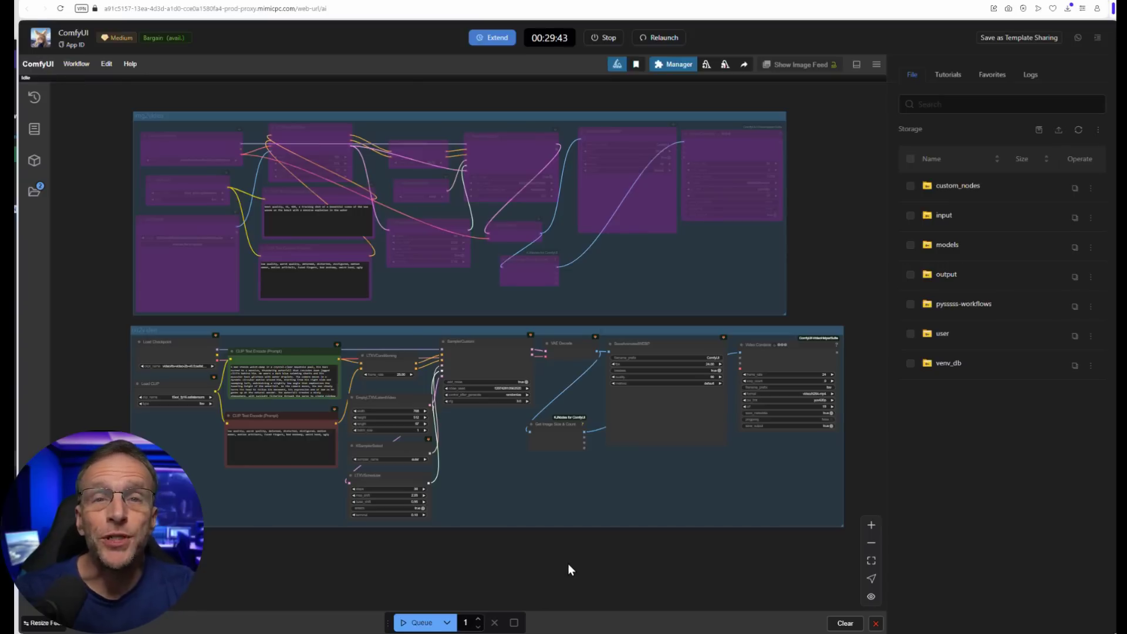
- Hide the File storage panel and survey the txt2video and img2video groups on the canvas
click(1097, 37)
scroll(908, 317, down, 3)
scroll(1047, 330, up, 6)
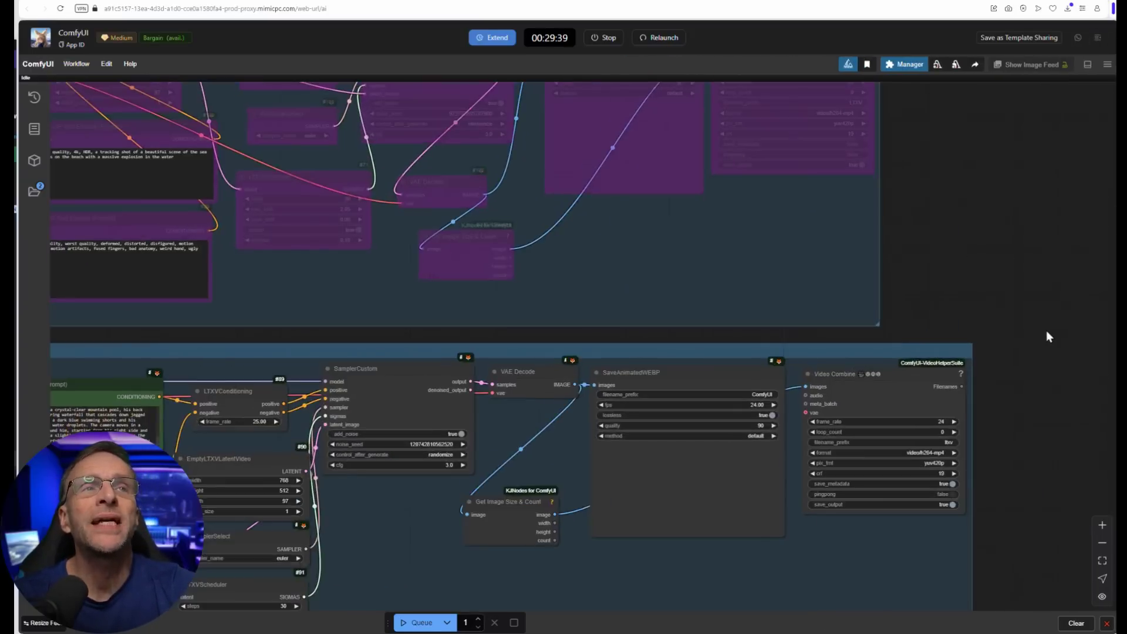
scroll(1000, 300, down, 2)
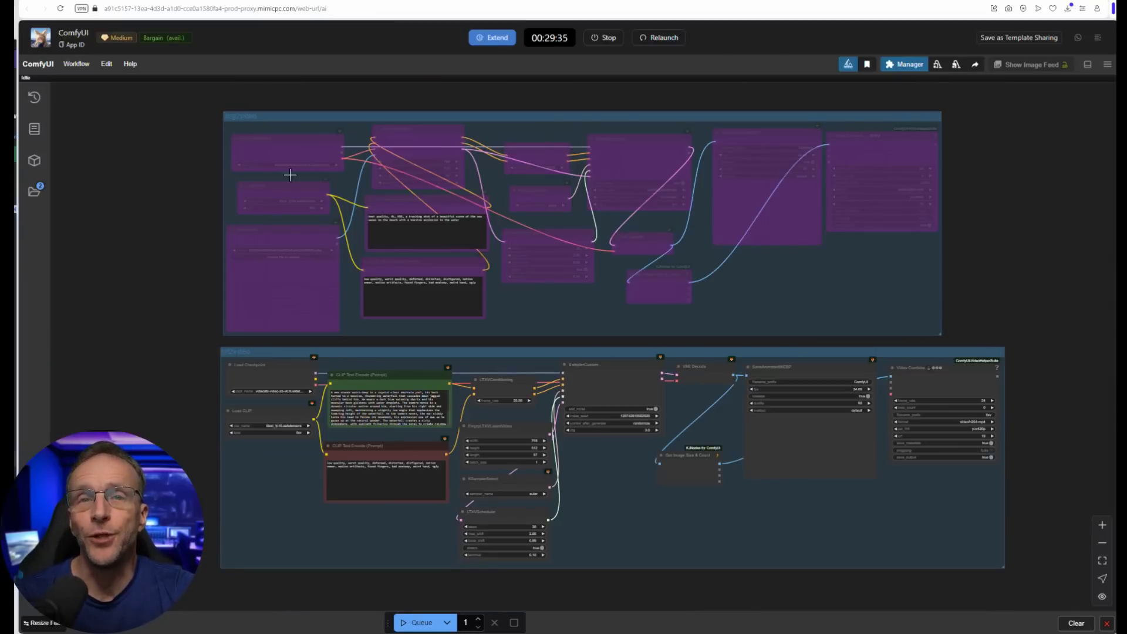
scroll(329, 447, up, 8)
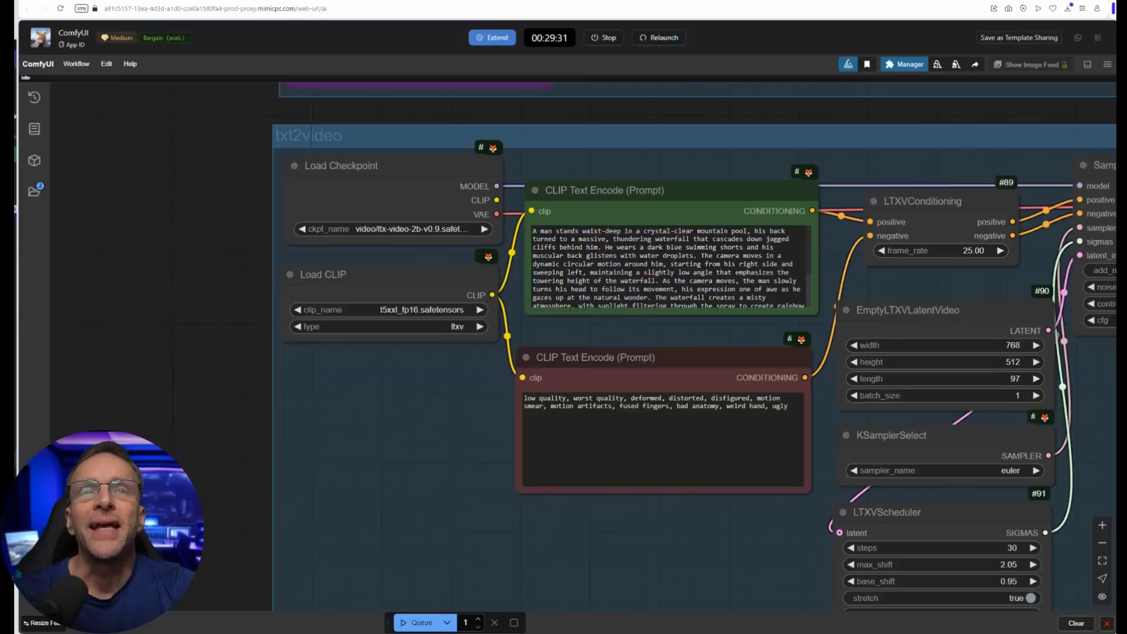
drag(222, 401, 284, 424)
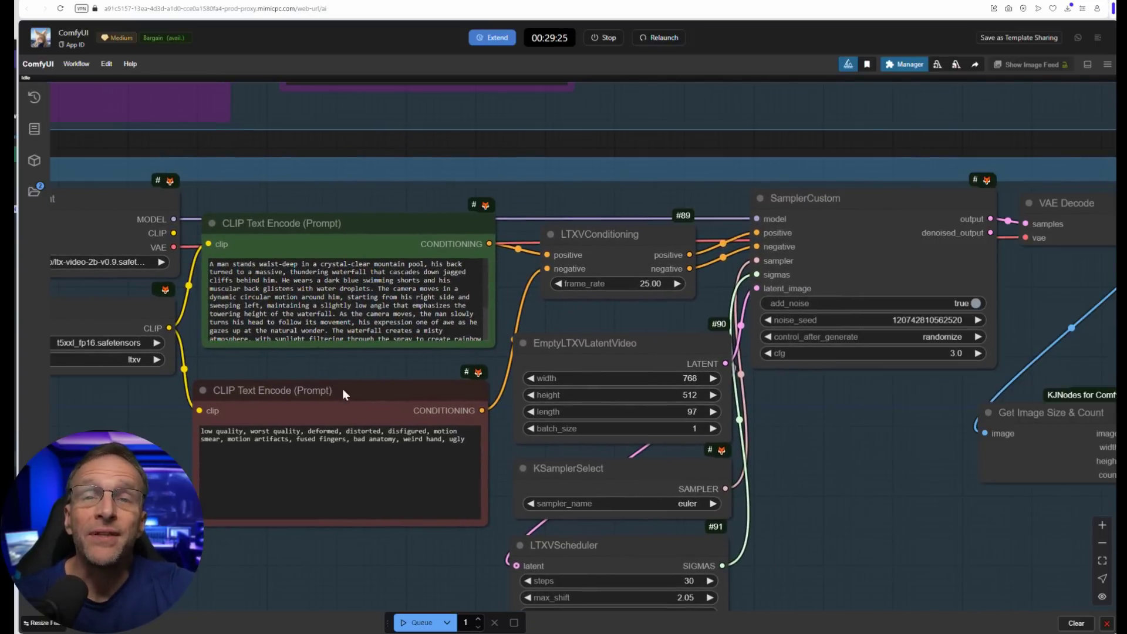
scroll(343, 389, down, 6)
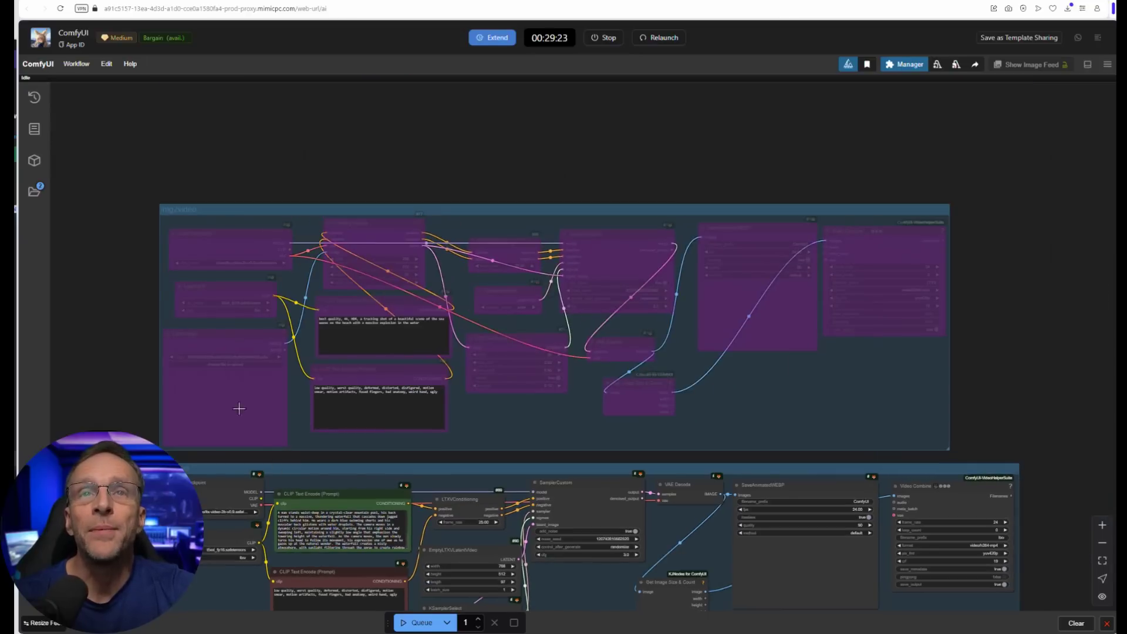
scroll(221, 403, up, 2)
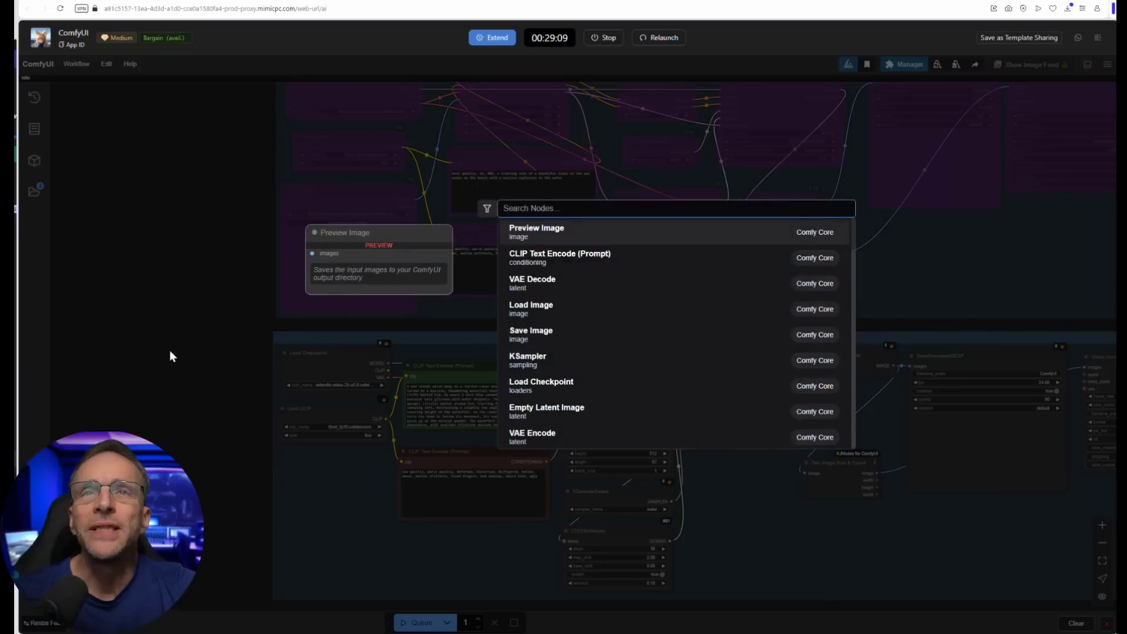
- Add a Fast Groups Bypasser node with img2video bypassed and txt2video enabled
text(group)
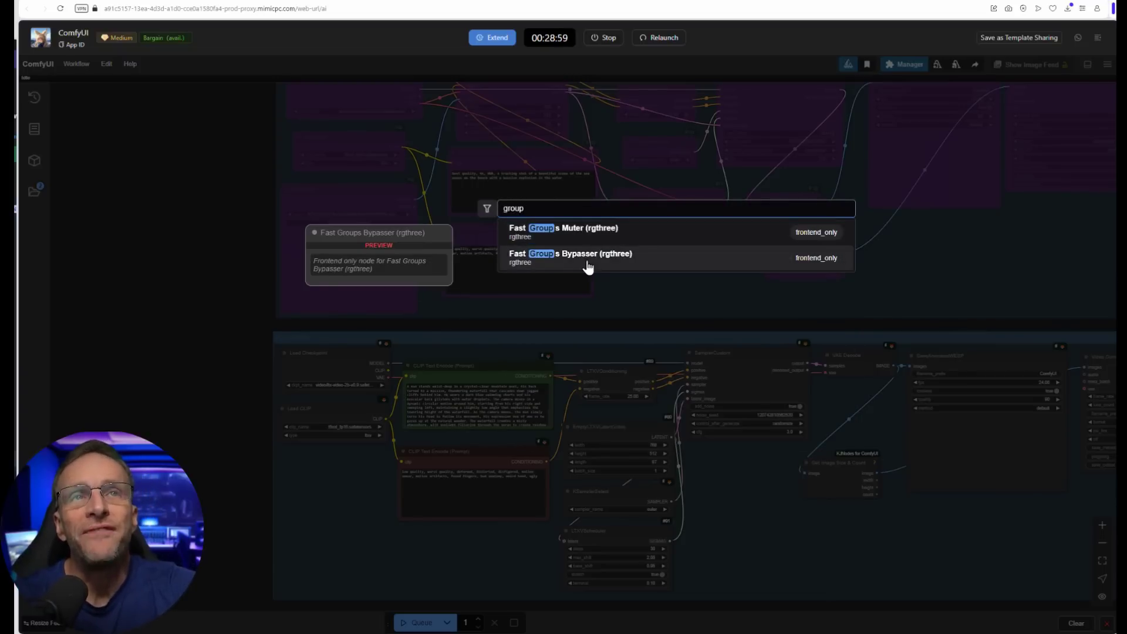
click(588, 266)
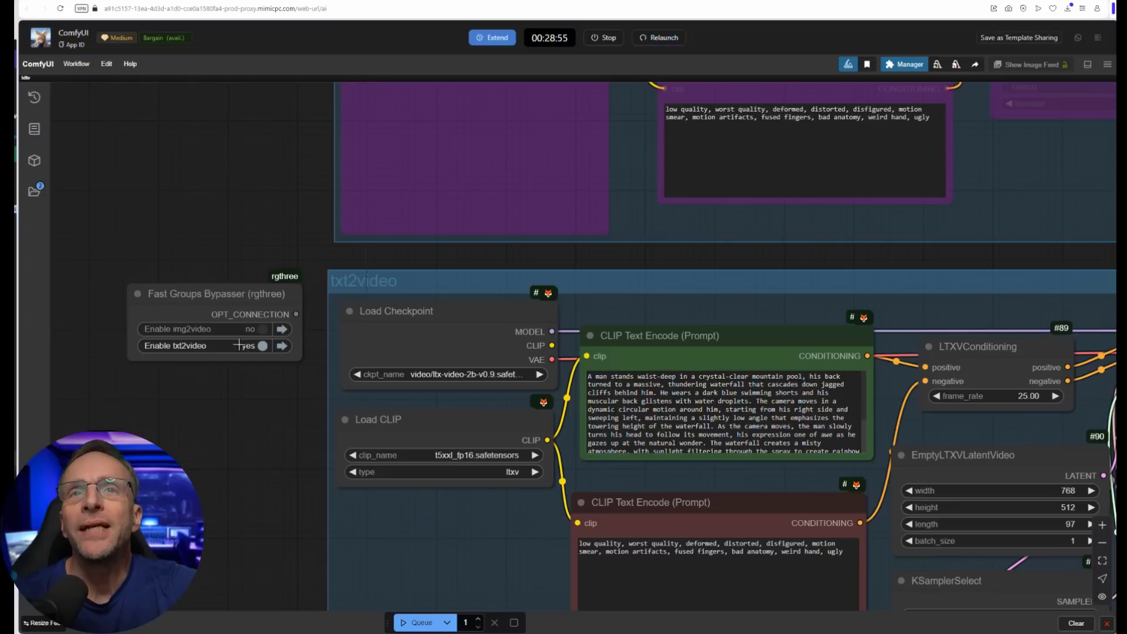
scroll(489, 317, down, 8)
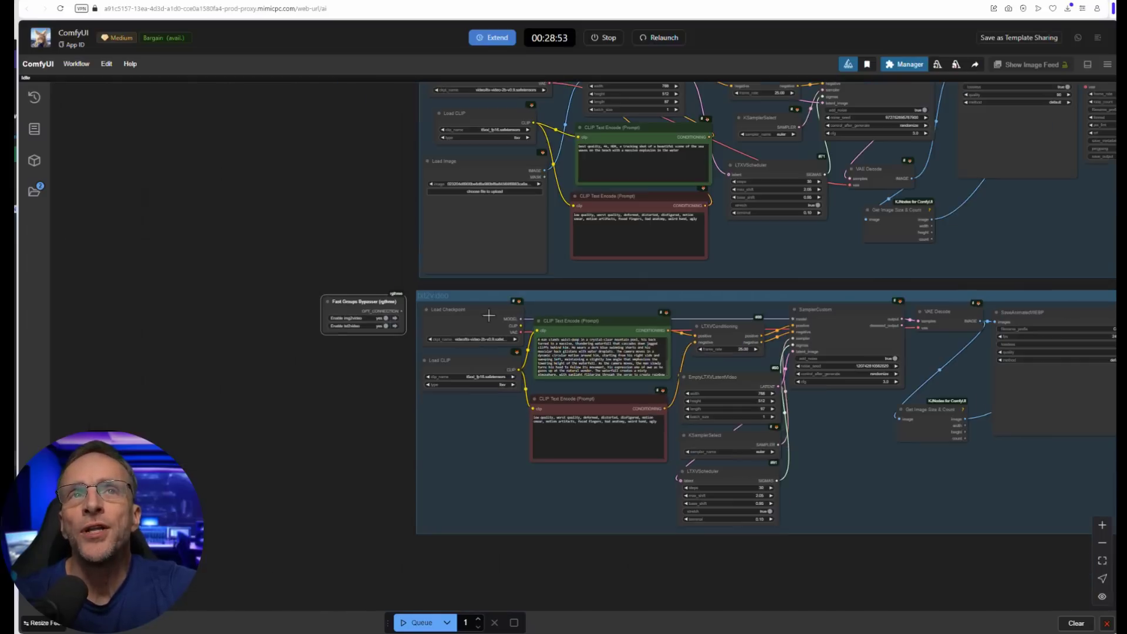
click(352, 323)
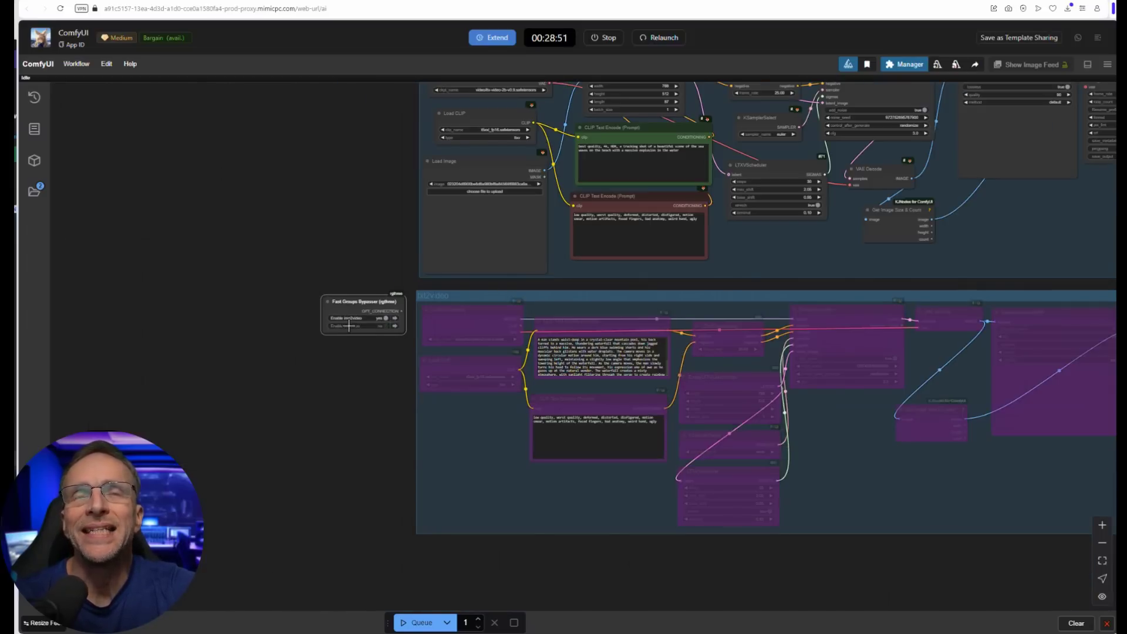
click(352, 323)
scroll(352, 323, up, 5)
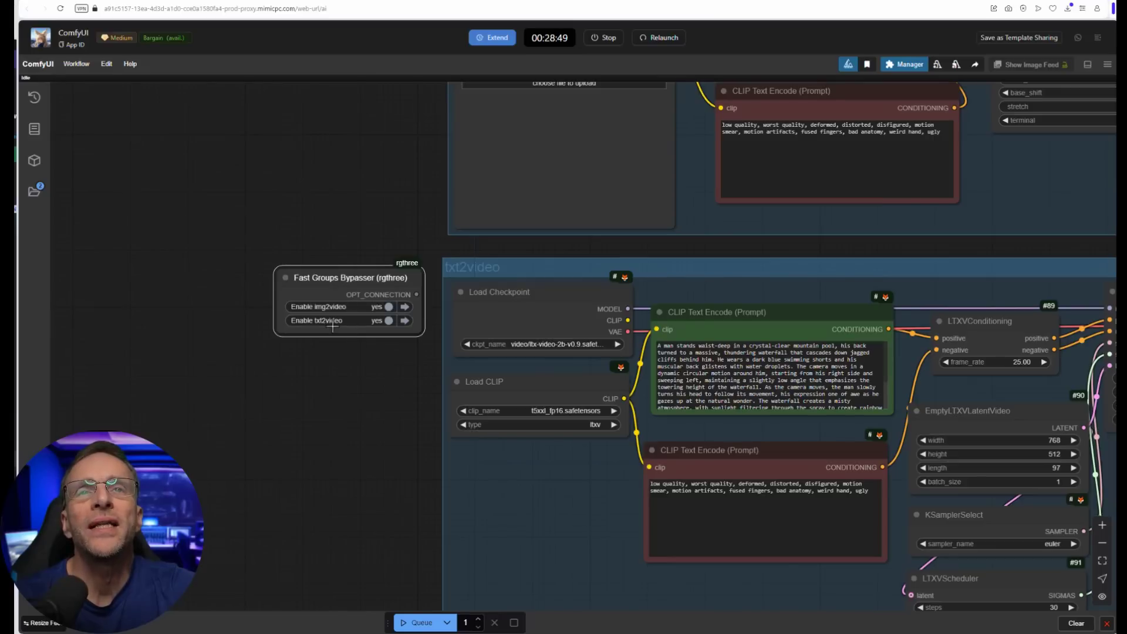
click(334, 318)
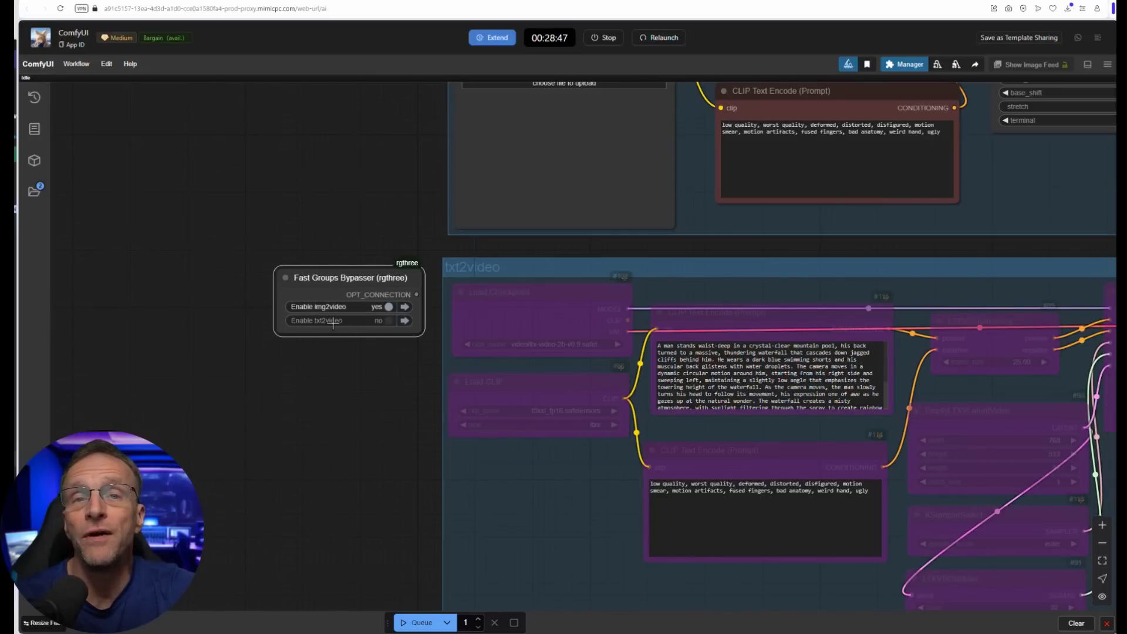
click(329, 320)
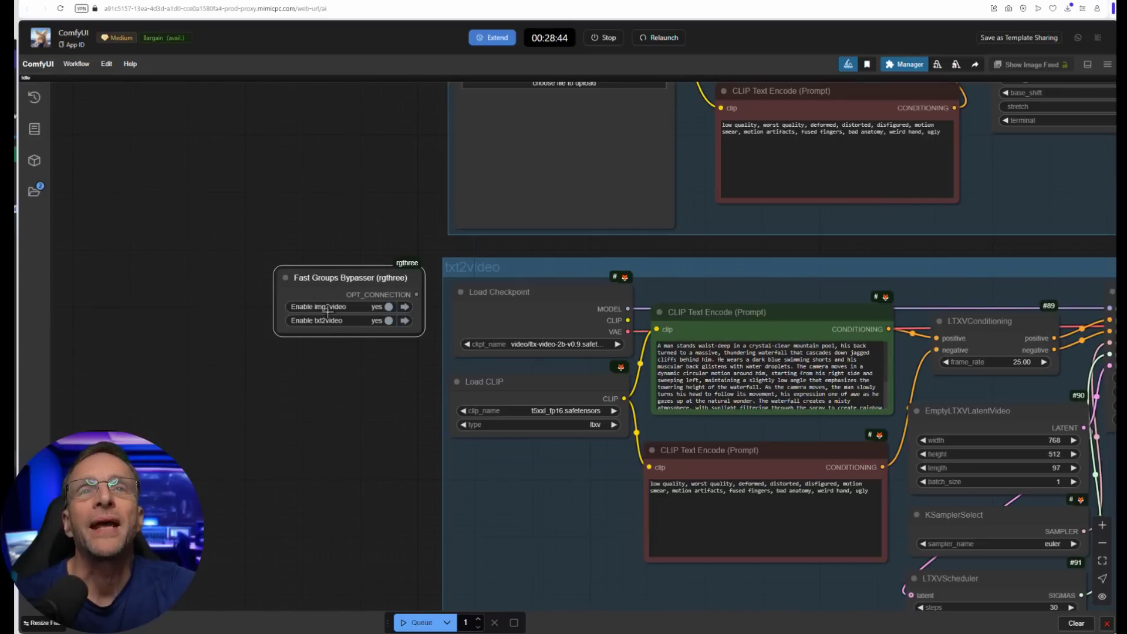
click(326, 308)
- Move the view over to the SamplerCustom node and prompt boxes
drag(294, 370, 87, 357)
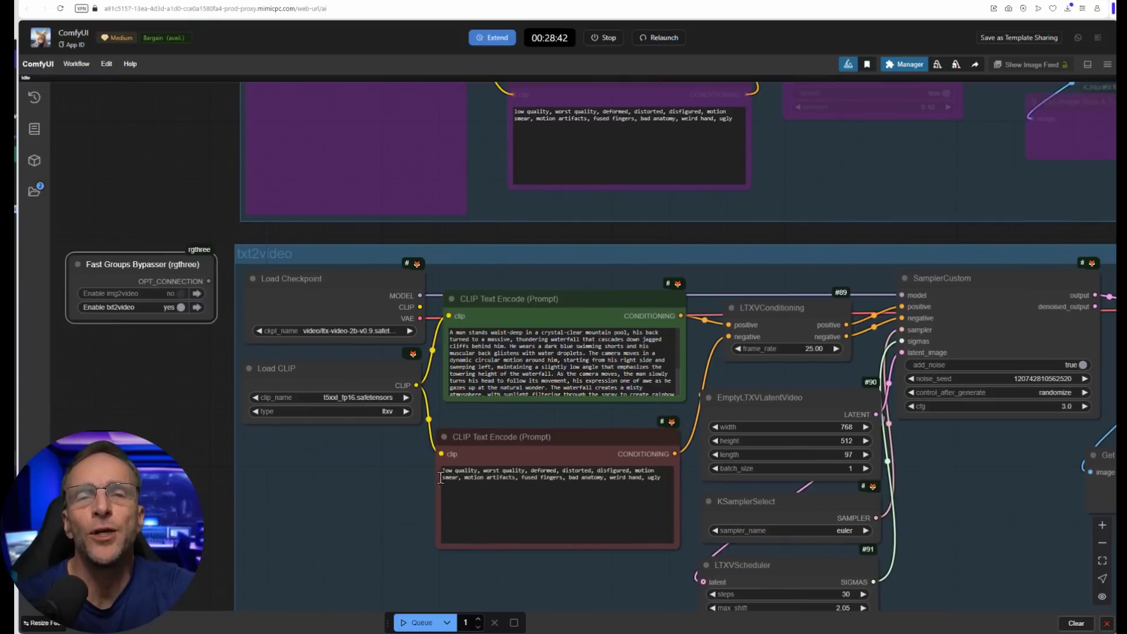
scroll(132, 311, down, 6)
scroll(203, 227, up, 1)
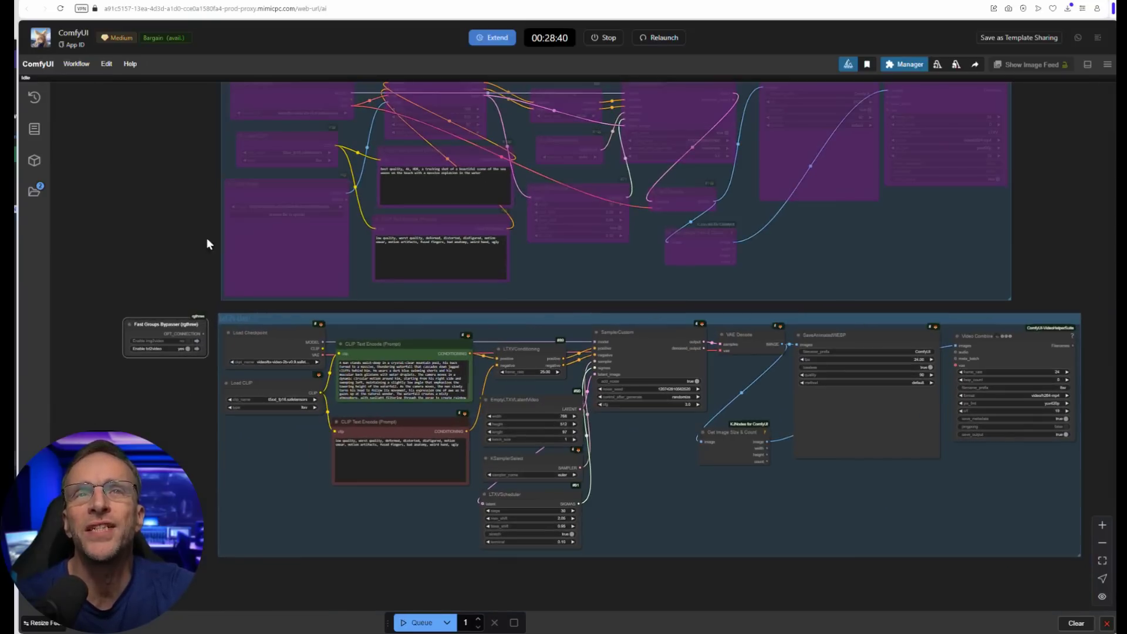
scroll(217, 174, down, 1)
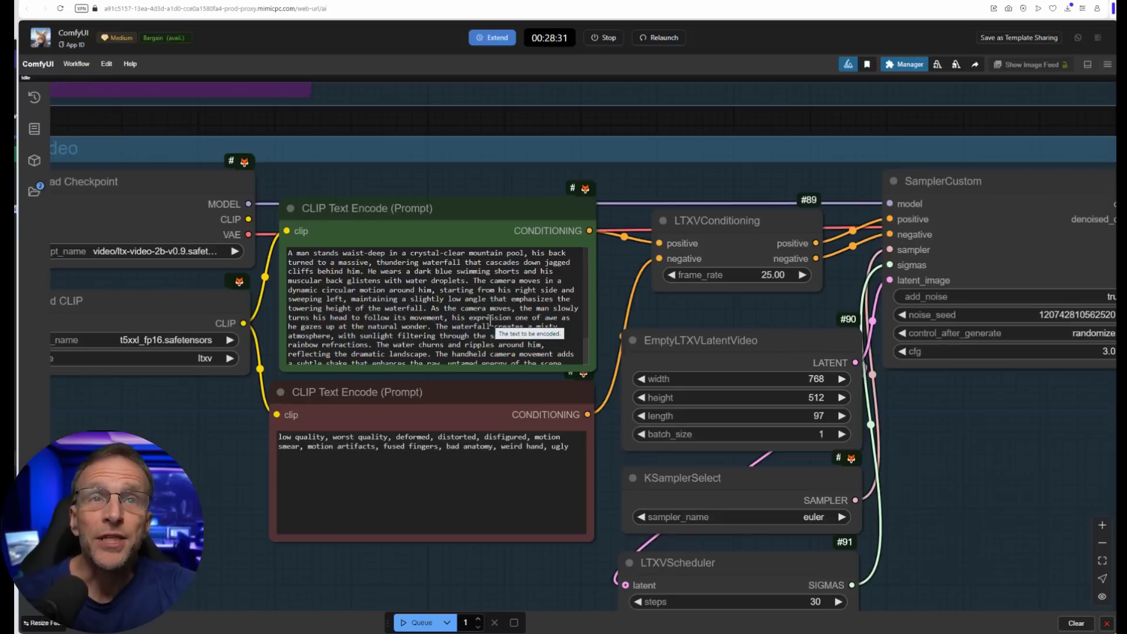
scroll(491, 322, down, 2)
scroll(491, 321, up, 3)
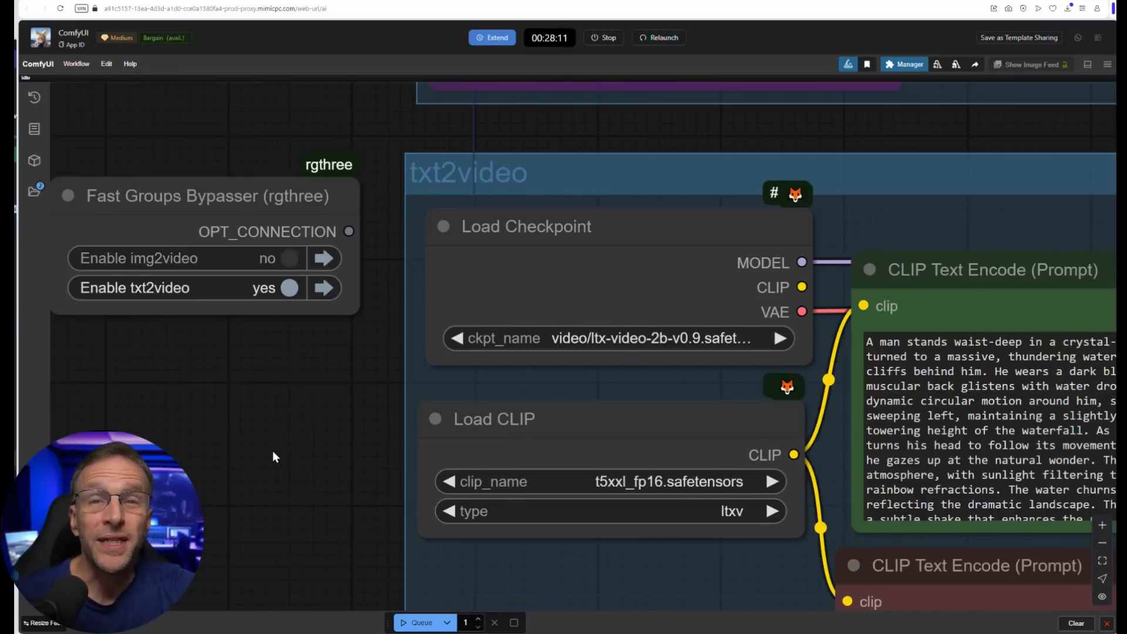
scroll(274, 455, down, 5)
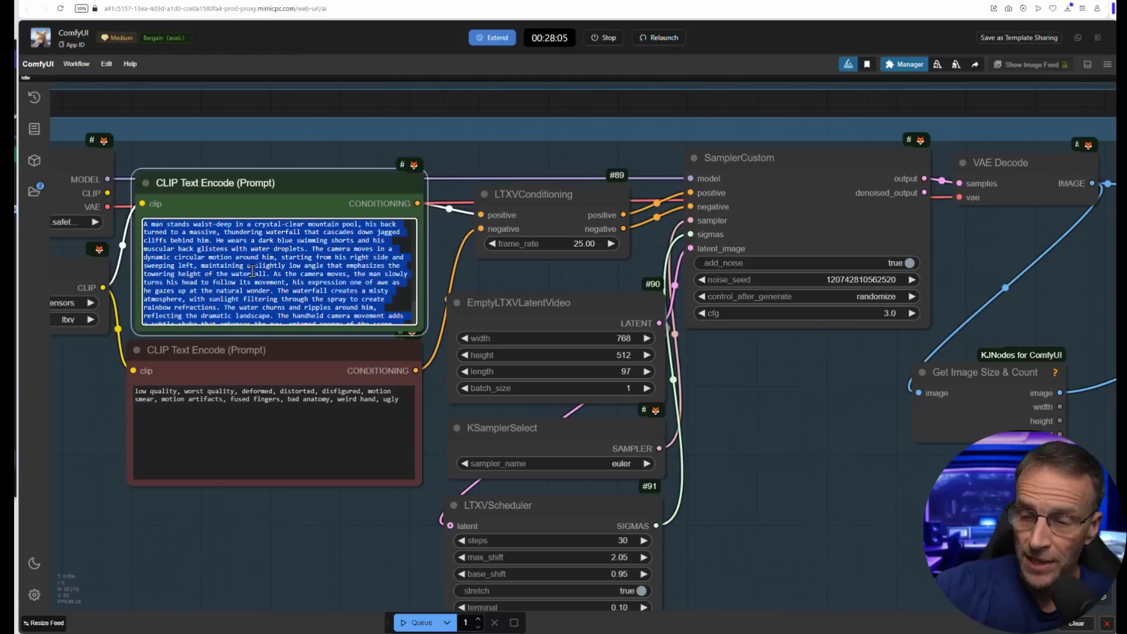
- Replace the positive prompt text with 'a man eating waffles'
click(253, 270)
key(ctrl+a)
key(Delete)
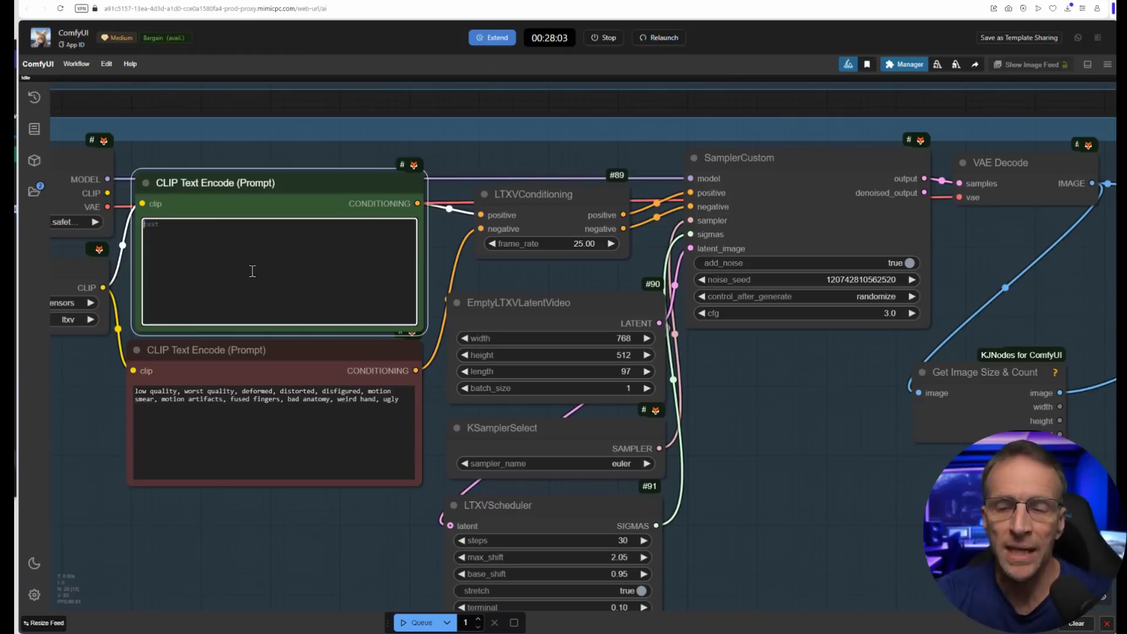
text(a man eating waffles)
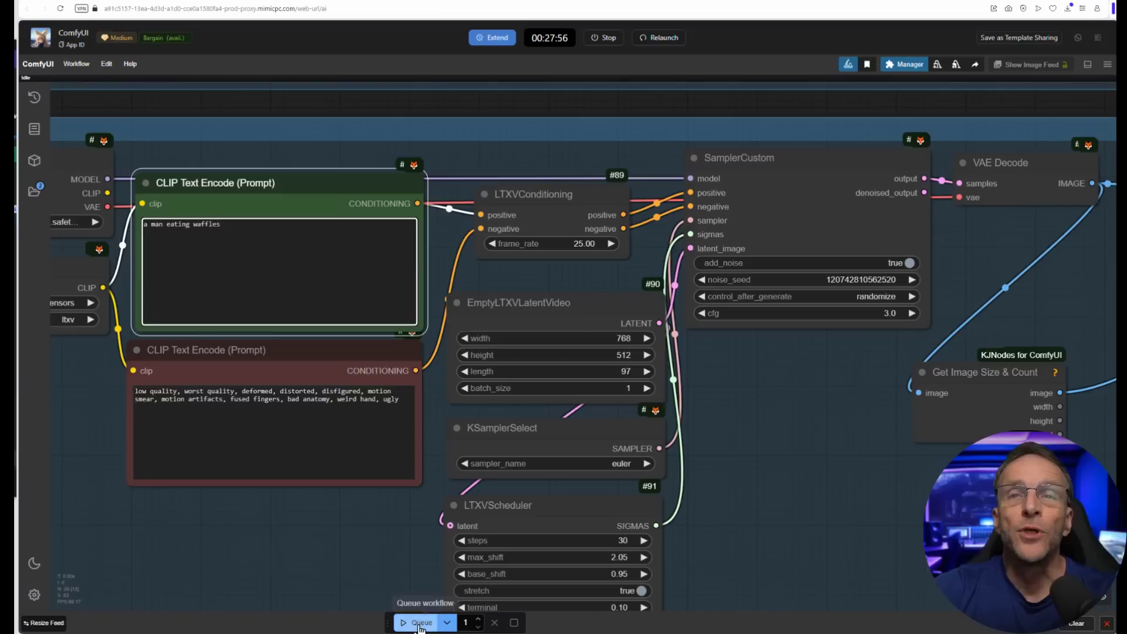
- Queue the text-to-video generation
click(419, 623)
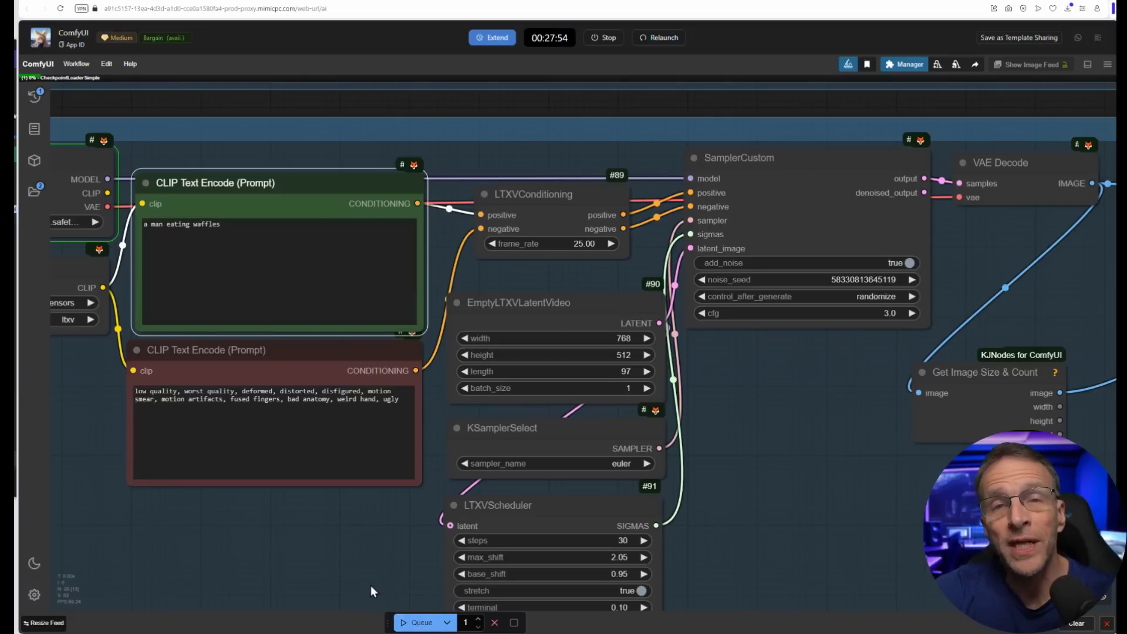
scroll(344, 582, down, 3)
scroll(447, 371, up, 5)
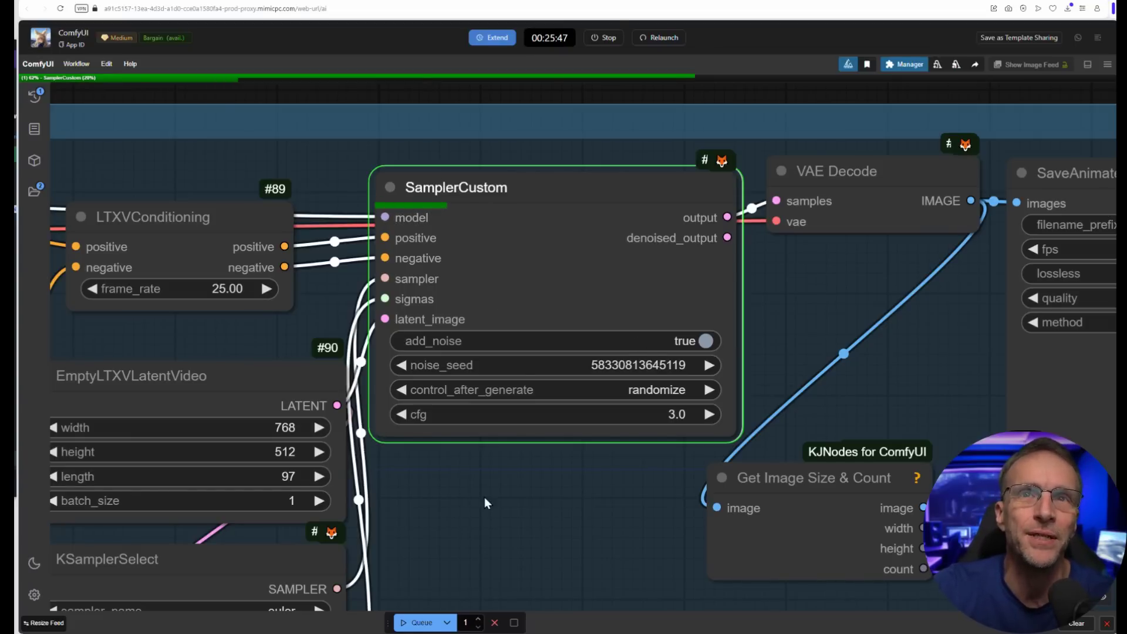
- Cancel the running waffle generation and stop the ComfyUI machine
scroll(484, 494, down, 3)
scroll(484, 495, up, 2)
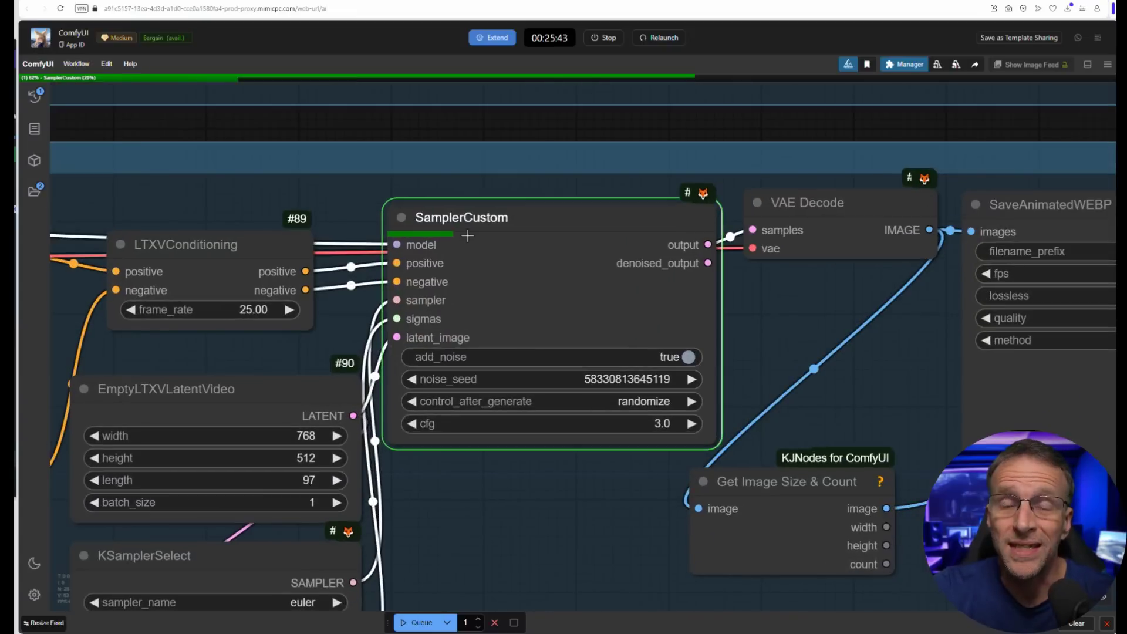
scroll(628, 342, down, 4)
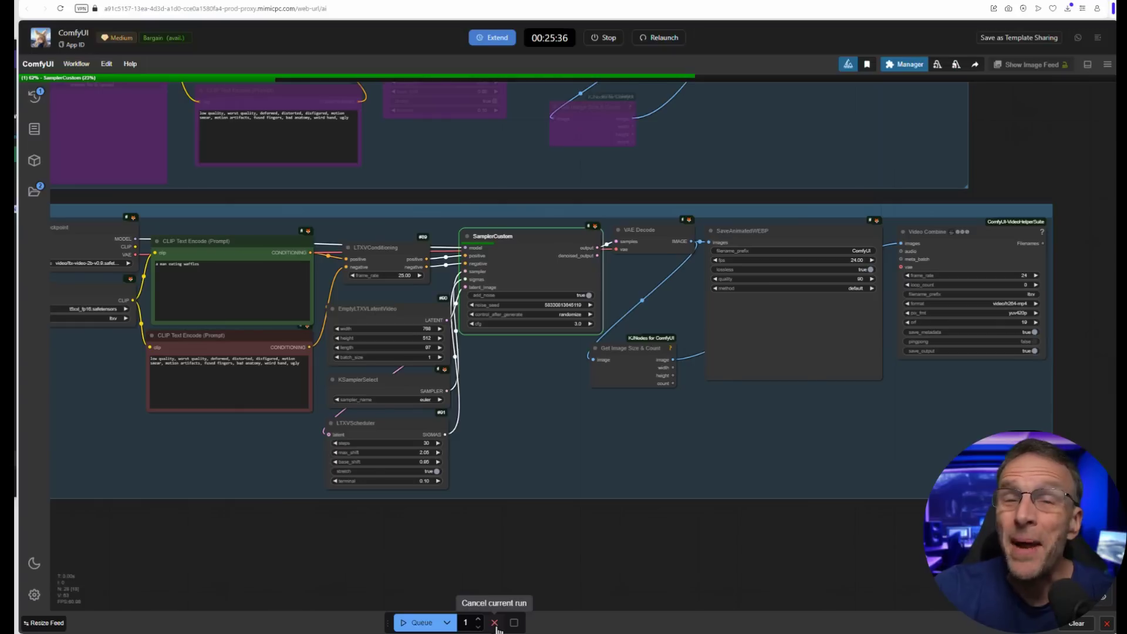
click(495, 623)
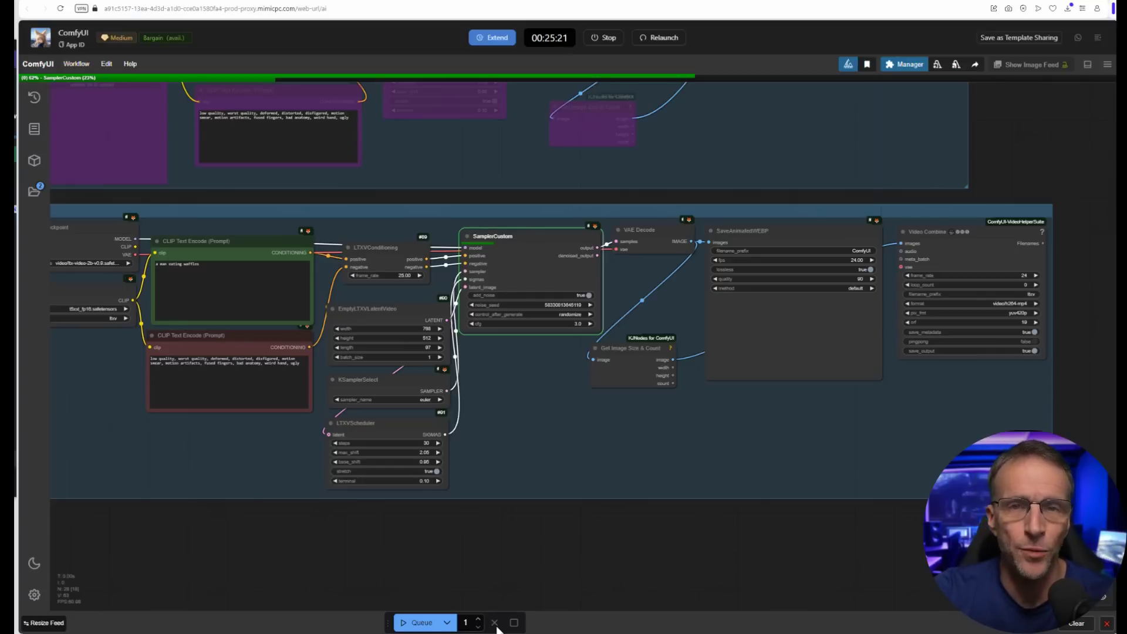
click(604, 38)
click(645, 106)
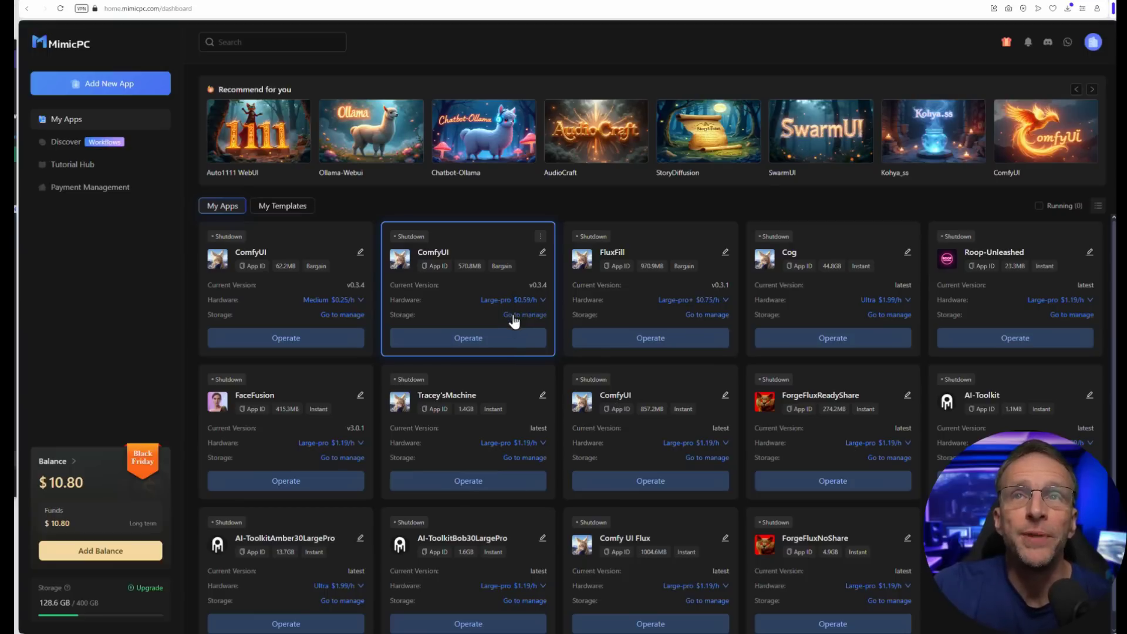
- Operate the second ComfyUI app, the one on Large-pro hardware
click(468, 338)
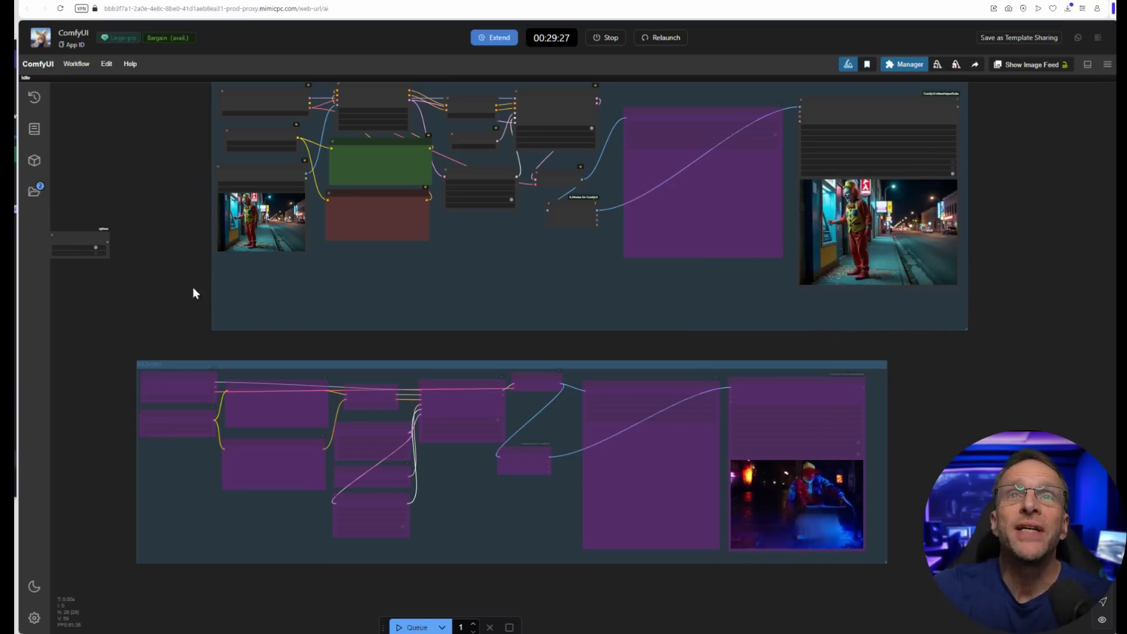
- Bypass the img2video group and enable the txt2video group in Fast Groups Bypasser
scroll(175, 282, up, 1)
drag(175, 282, 354, 345)
scroll(266, 301, up, 5)
click(253, 267)
click(252, 290)
- Replace the old positive prompt with 'a man is eating waffles'
scroll(438, 372, down, 2)
drag(781, 587, 293, 360)
key(ctrl+a)
key(Delete)
text(man e)
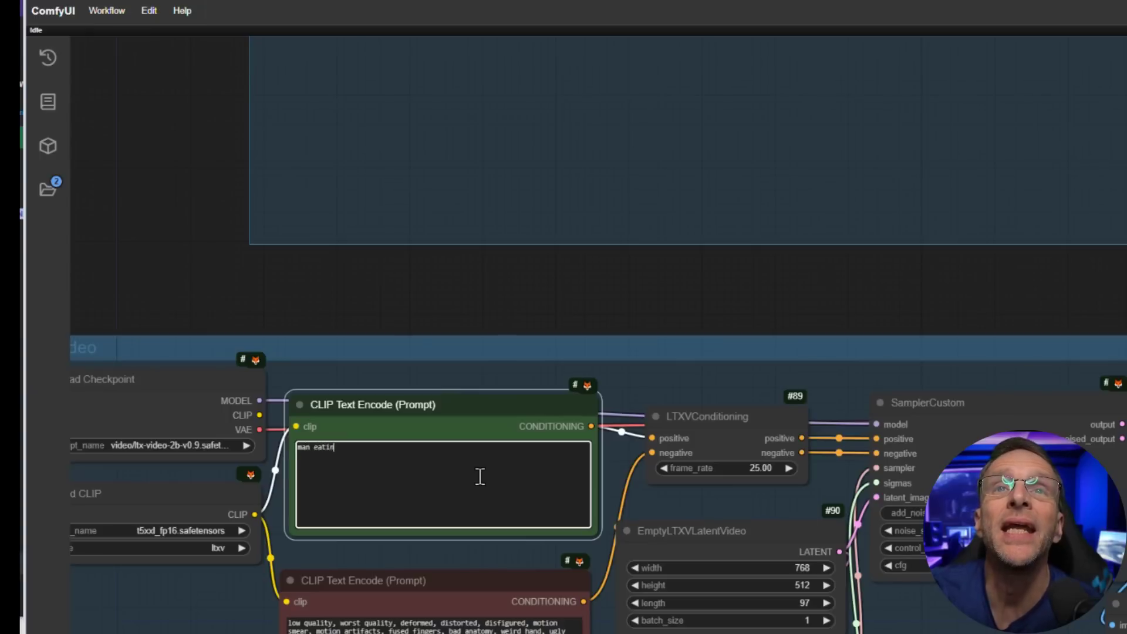
key(BackSpace)
key(BackSpace)
key(BackSpace)
key(BackSpace)
key(BackSpace)
key(BackSpace)
key(BackSpace)
key(BackSpace)
key(BackSpace)
key(BackSpace)
key(BackSpace)
key(BackSpace)
text(a man is eati)
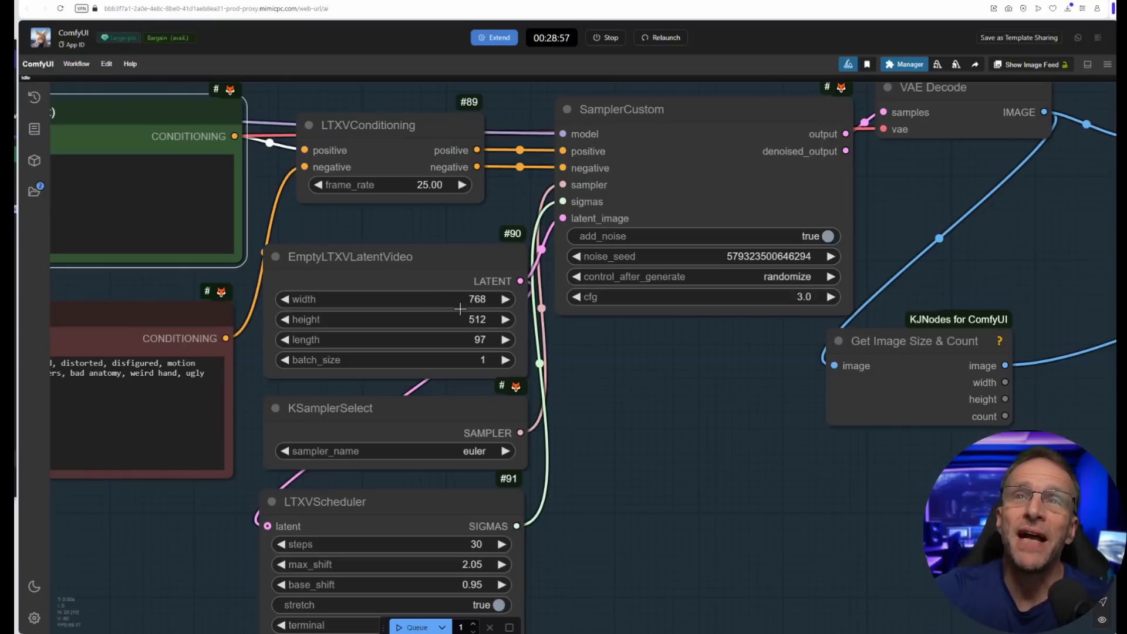
scroll(669, 386, down, 5)
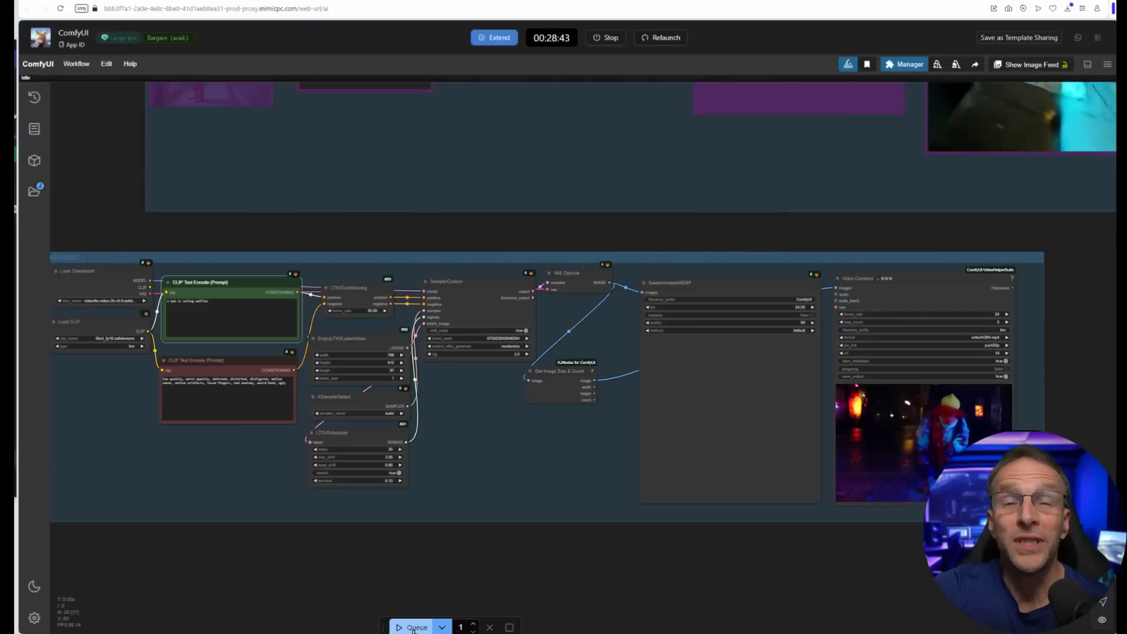
- Queue the workflow and watch the 768×512, 97-frame waffle-eating clip render
key(ctrl+Return)
scroll(331, 452, up, 5)
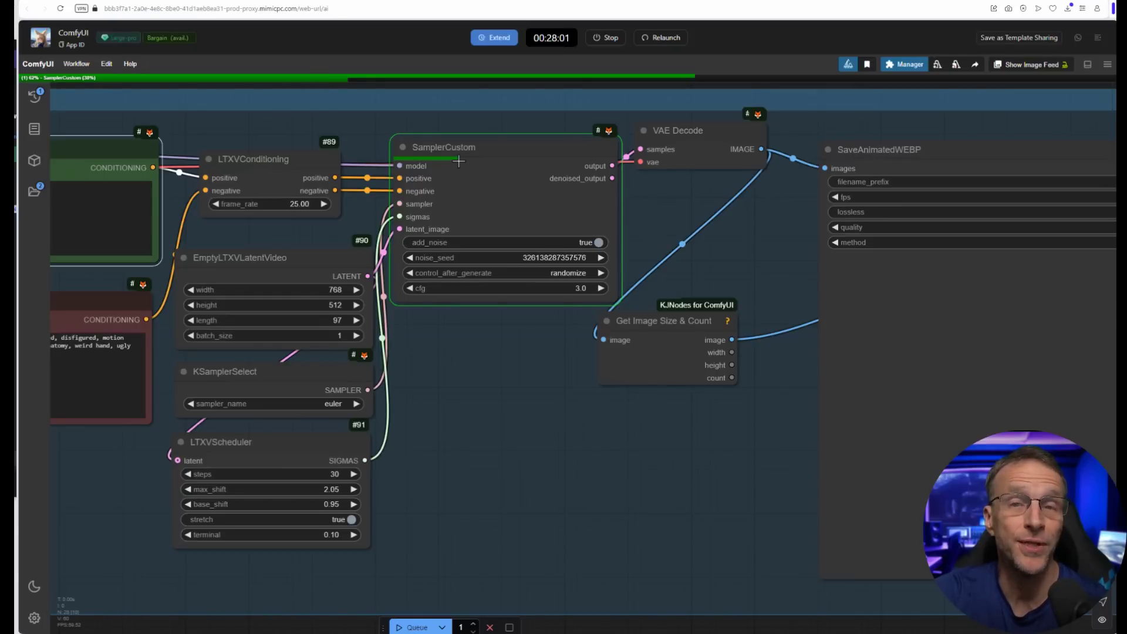
scroll(589, 447, down, 2)
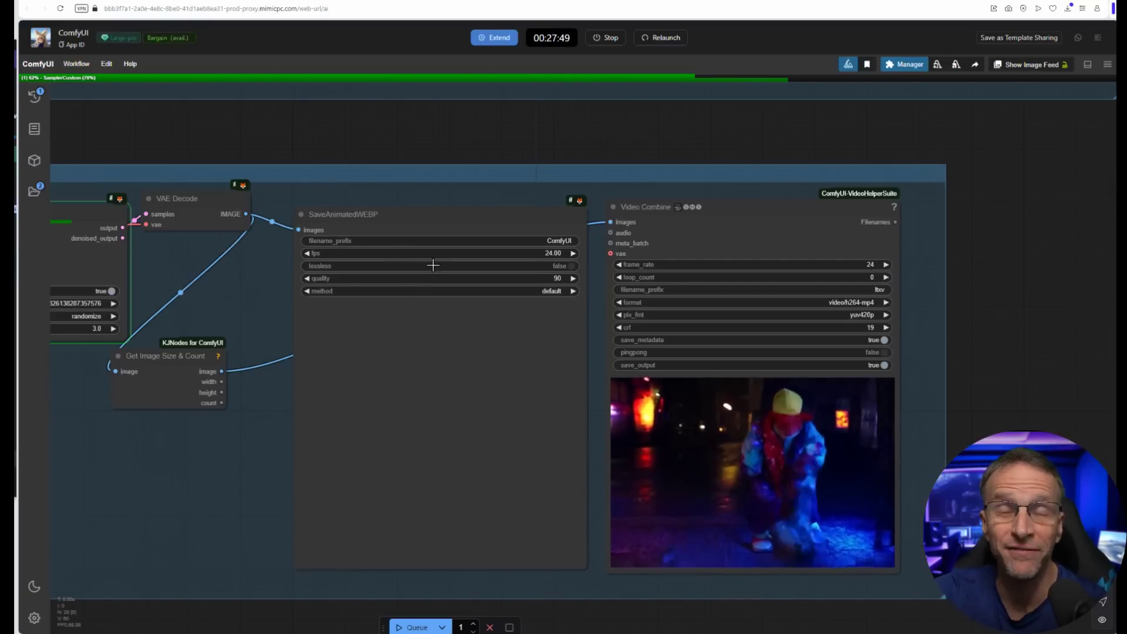
scroll(770, 425, down, 2)
scroll(751, 421, down, 2)
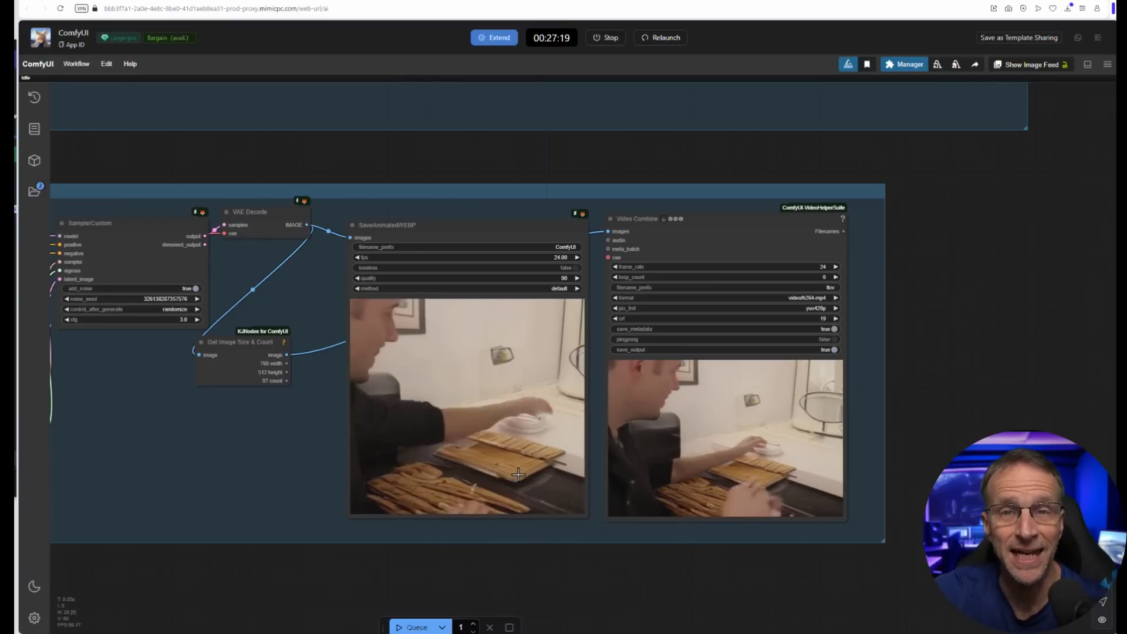
scroll(519, 474, down, 1)
scroll(466, 503, down, 3)
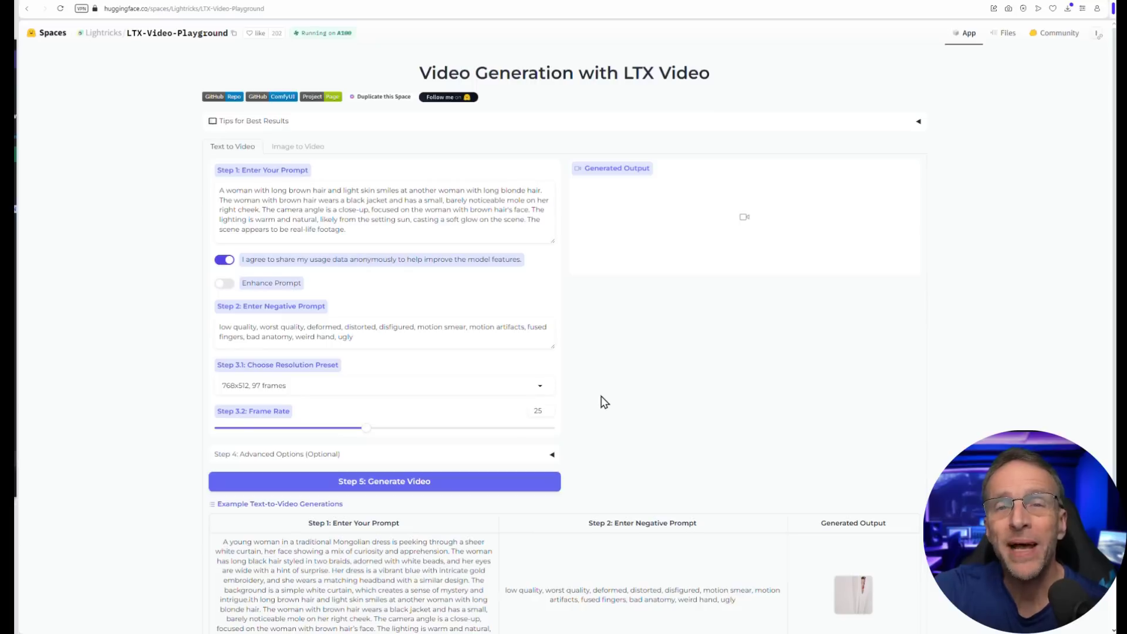
- Expand Tips for Best Results and copy the Prompt Engineering guidance text
click(214, 124)
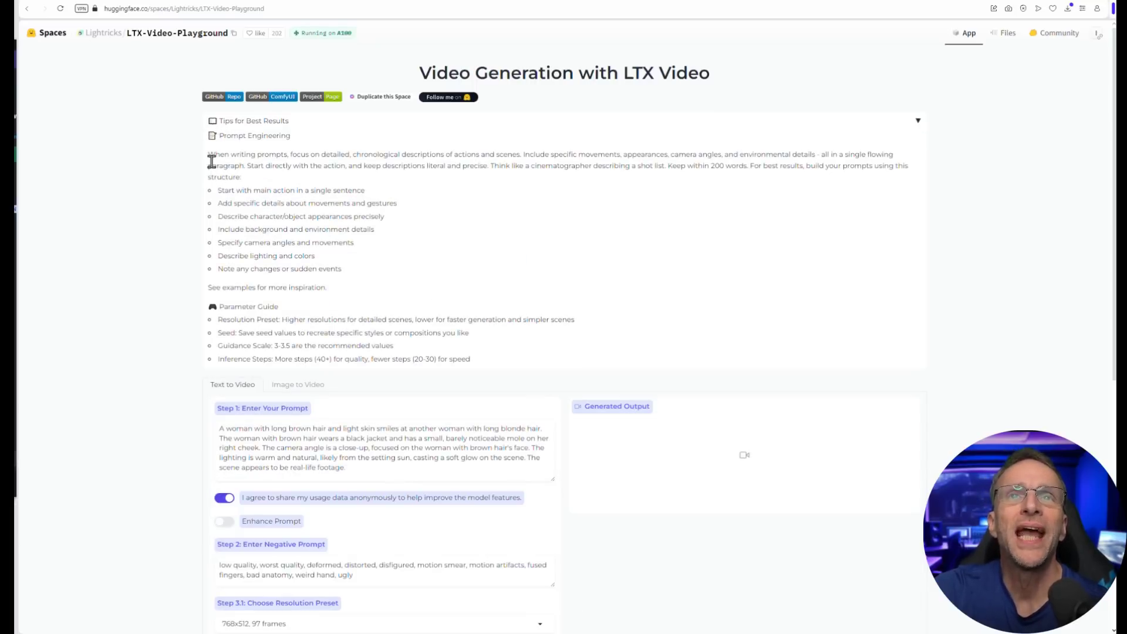
drag(209, 155, 444, 271)
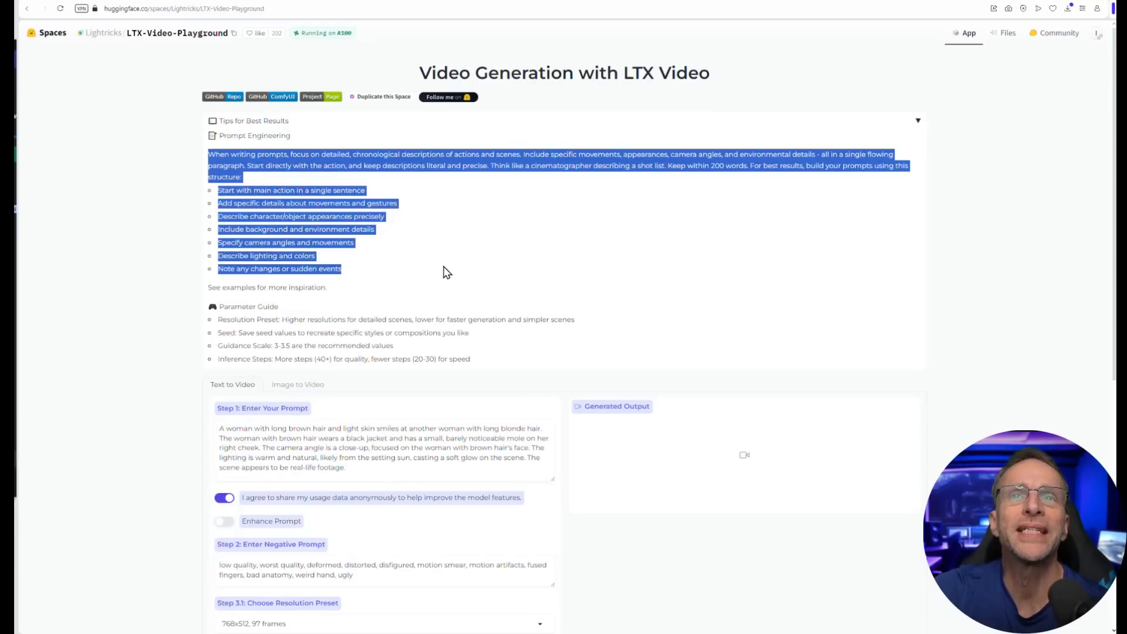
click(402, 224)
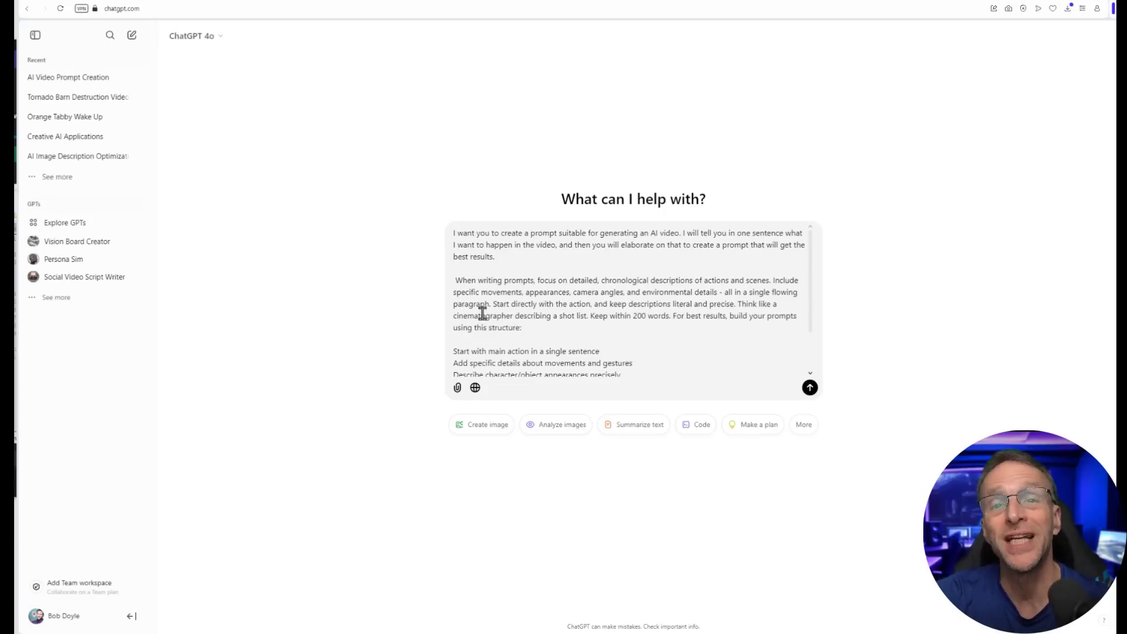
- Send ChatGPT the pasted prompt-writing tips, then the idea 'a man is eating waffles'
scroll(629, 329, down, 3)
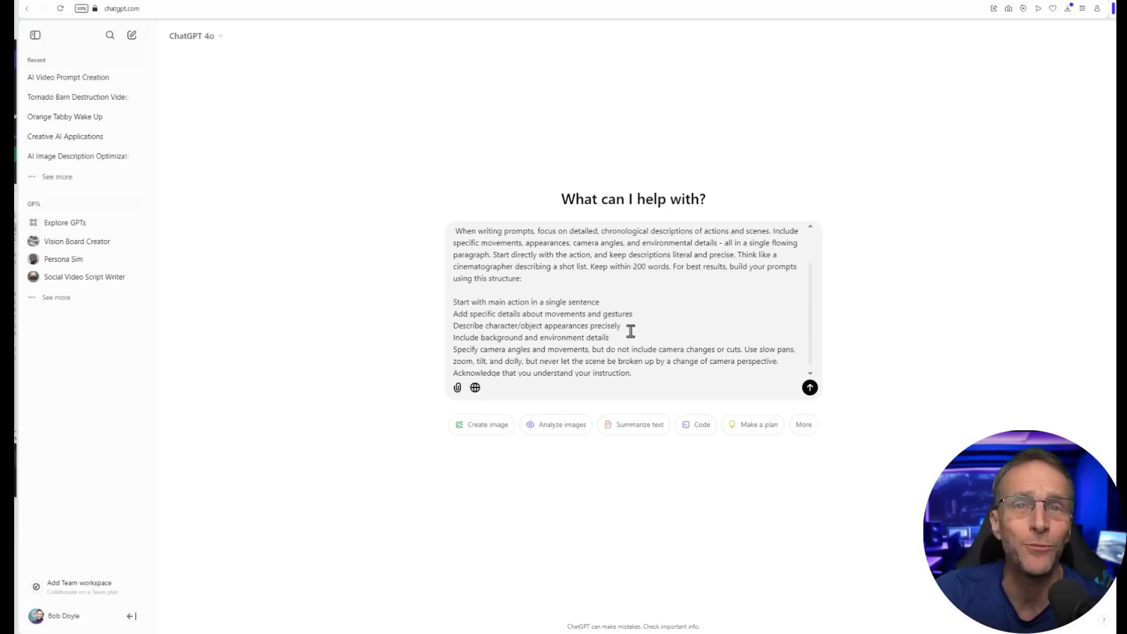
scroll(631, 332, down, 1)
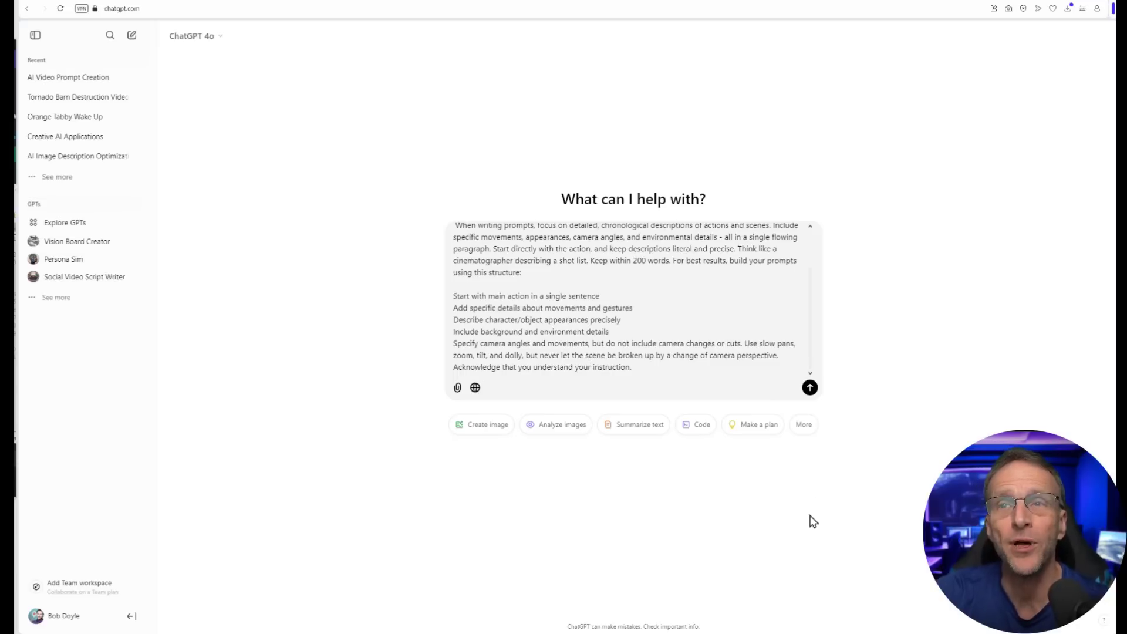
click(810, 388)
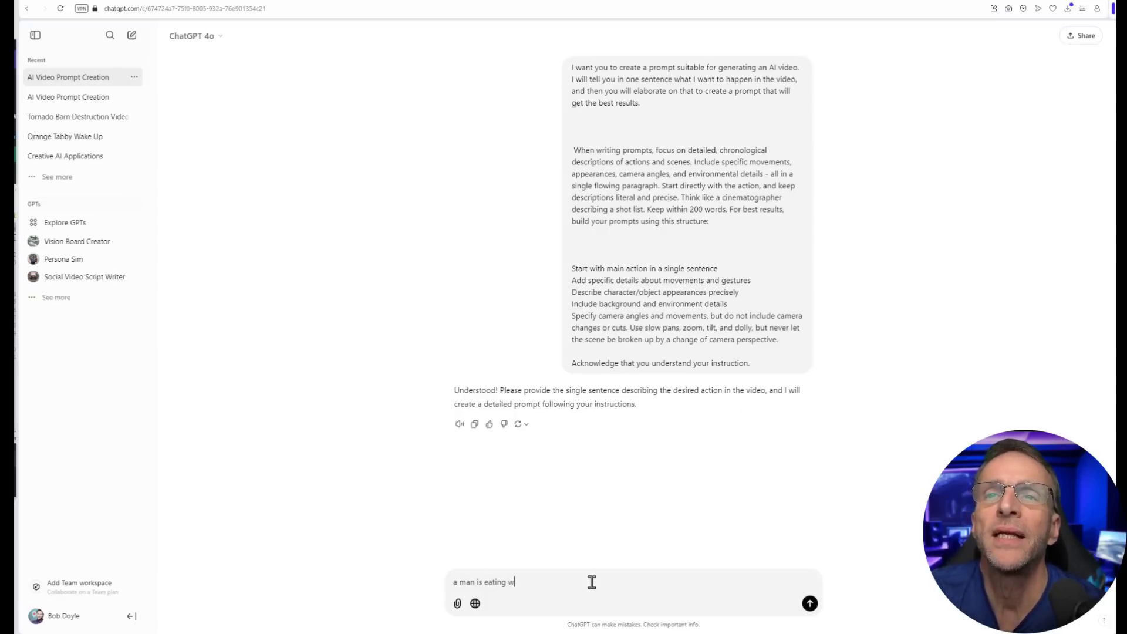
key(Return)
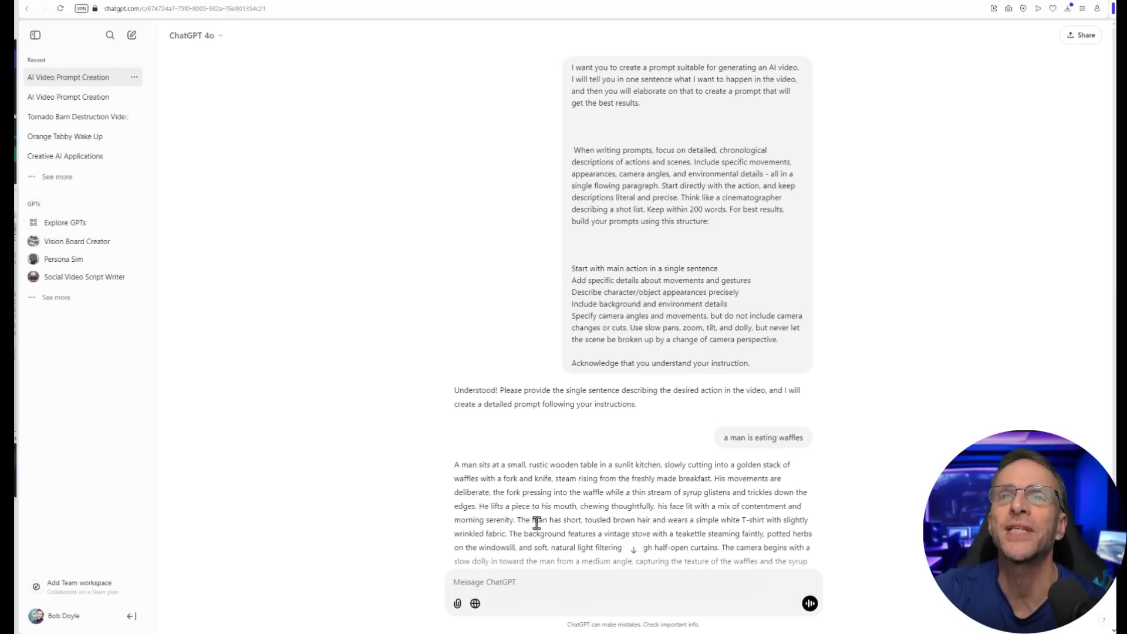
scroll(617, 505, down, 2)
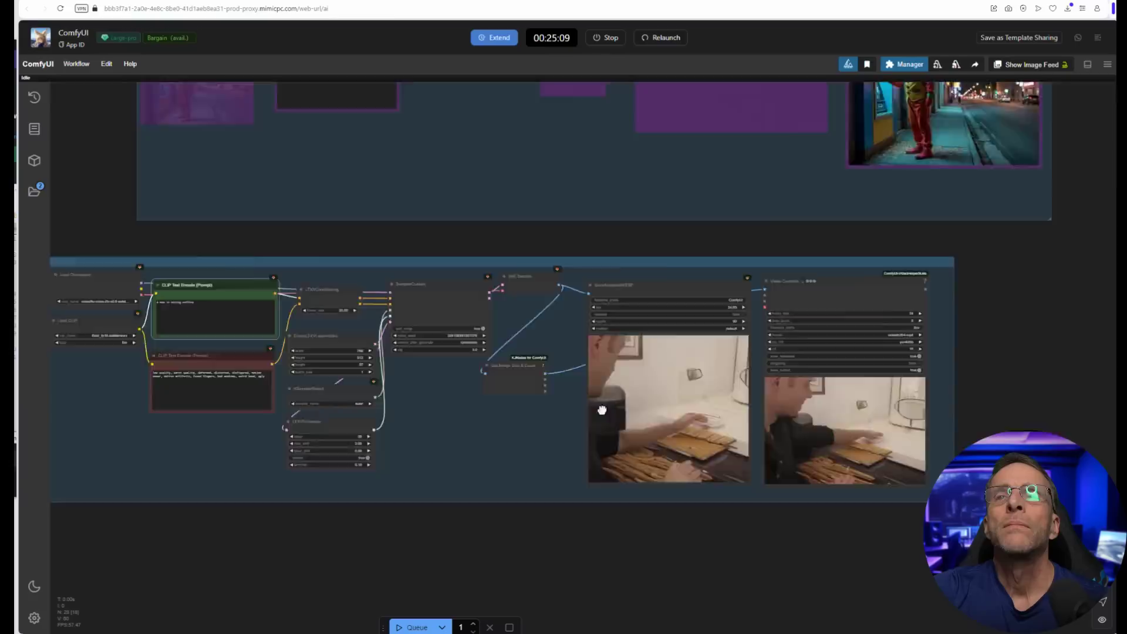
- Paste ChatGPT's detailed sunlit-kitchen waffle prompt into the positive prompt and queue a new clip
drag(239, 491, 503, 428)
scroll(446, 334, up, 3)
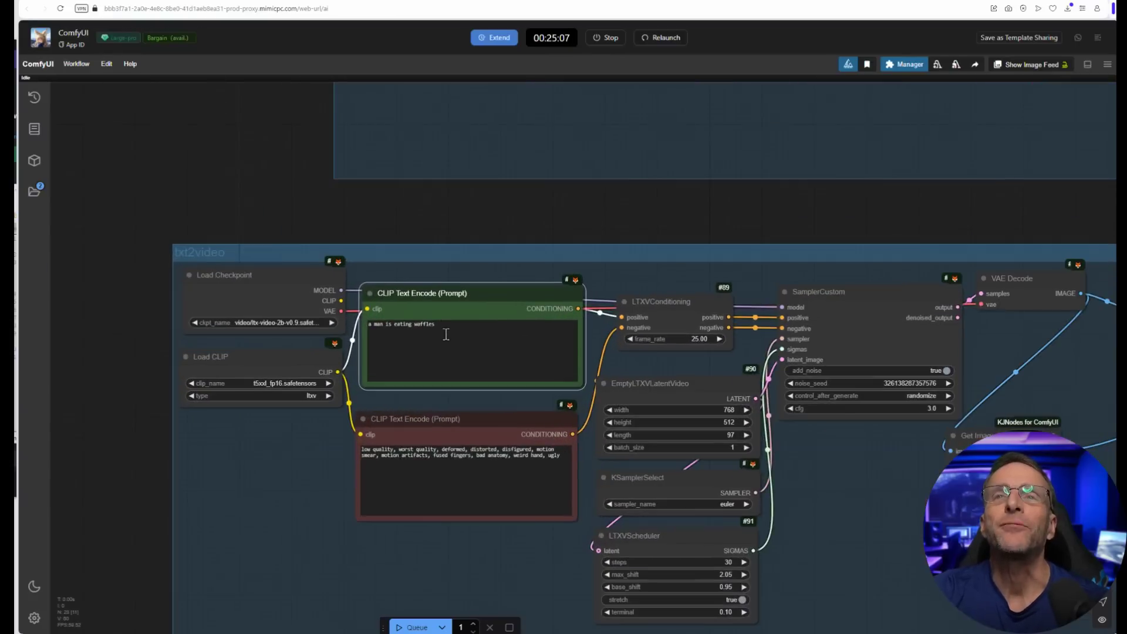
click(445, 327)
key(ctrl+v)
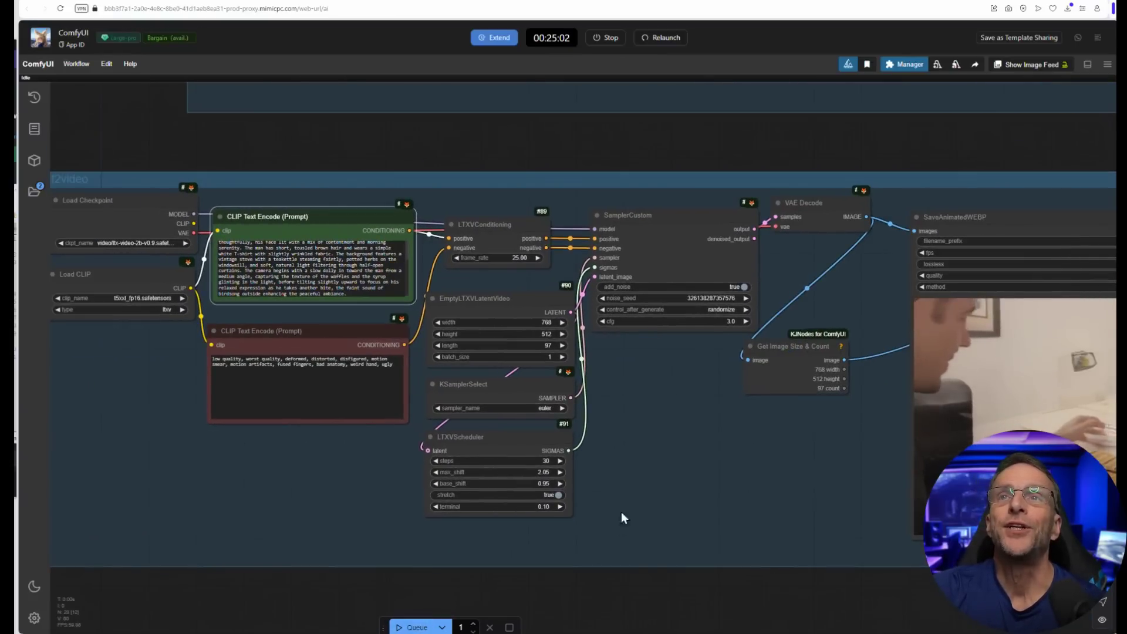
key(ctrl+Return)
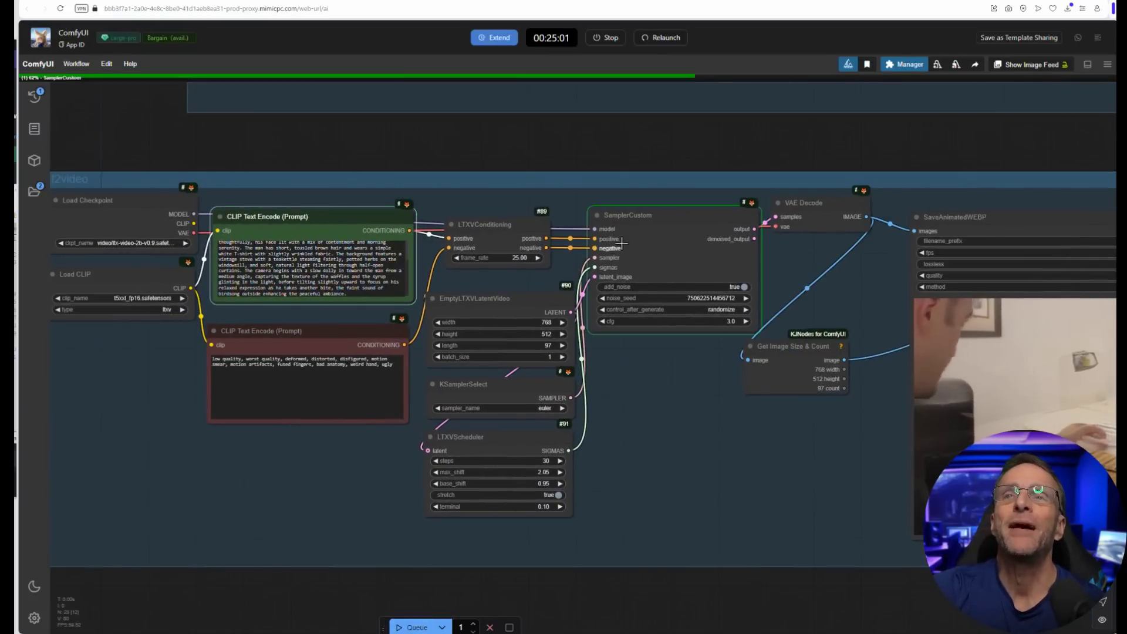
drag(623, 354, 392, 455)
scroll(391, 455, up, 5)
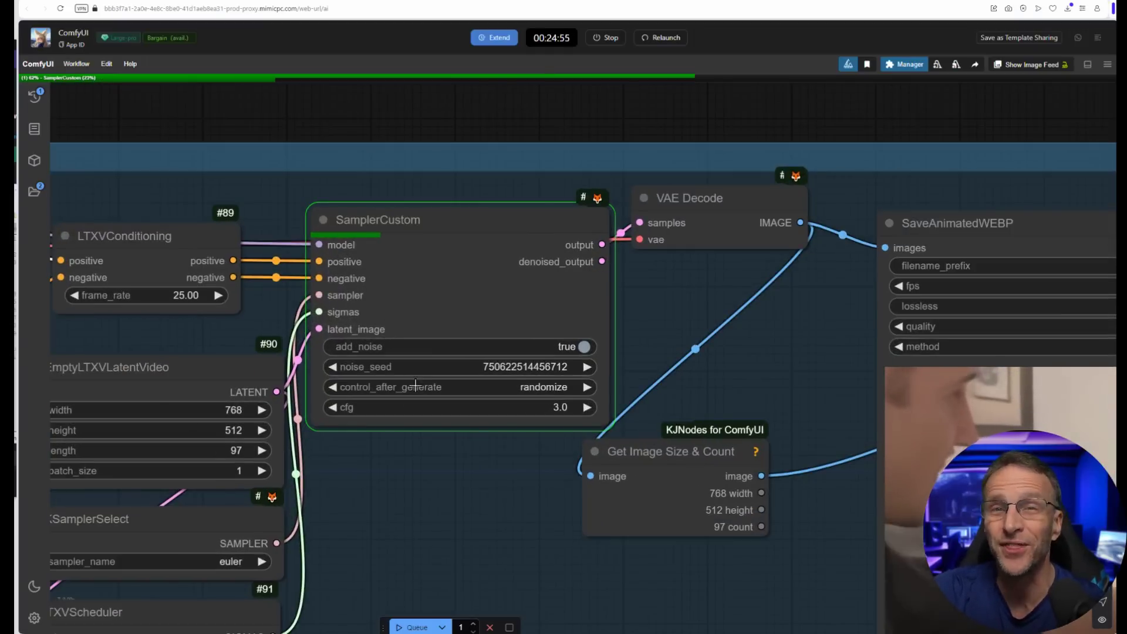
scroll(438, 481, down, 4)
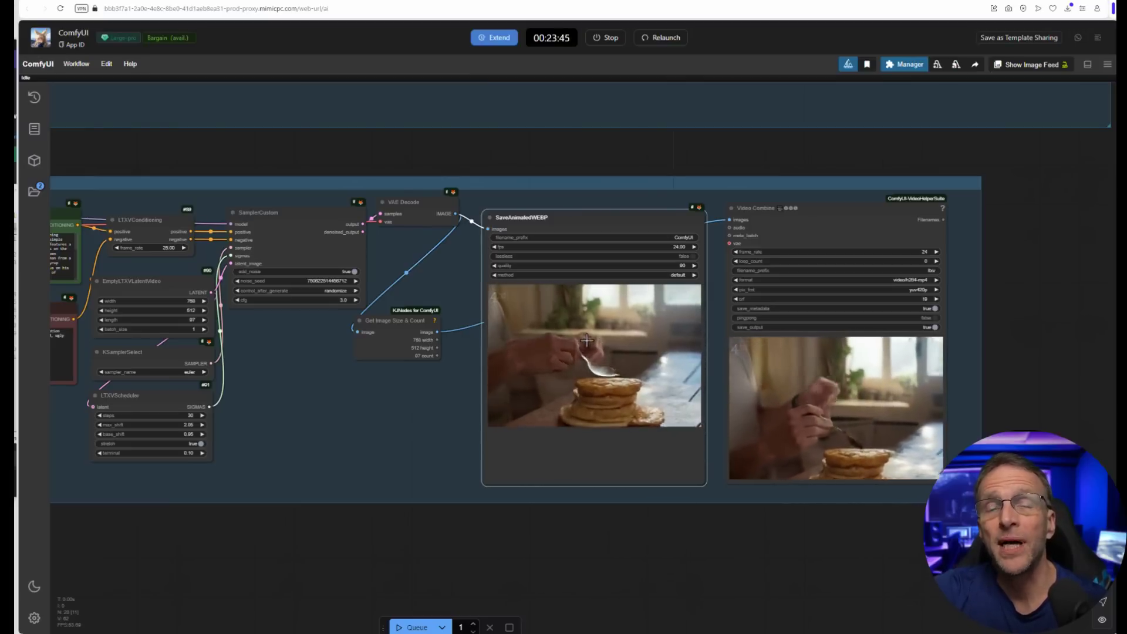
- Bypass and collapse the txt2video SaveAnimatedWEBP node, moving it below the group
scroll(586, 341, down, 5)
scroll(702, 214, up, 1)
drag(703, 214, 672, 309)
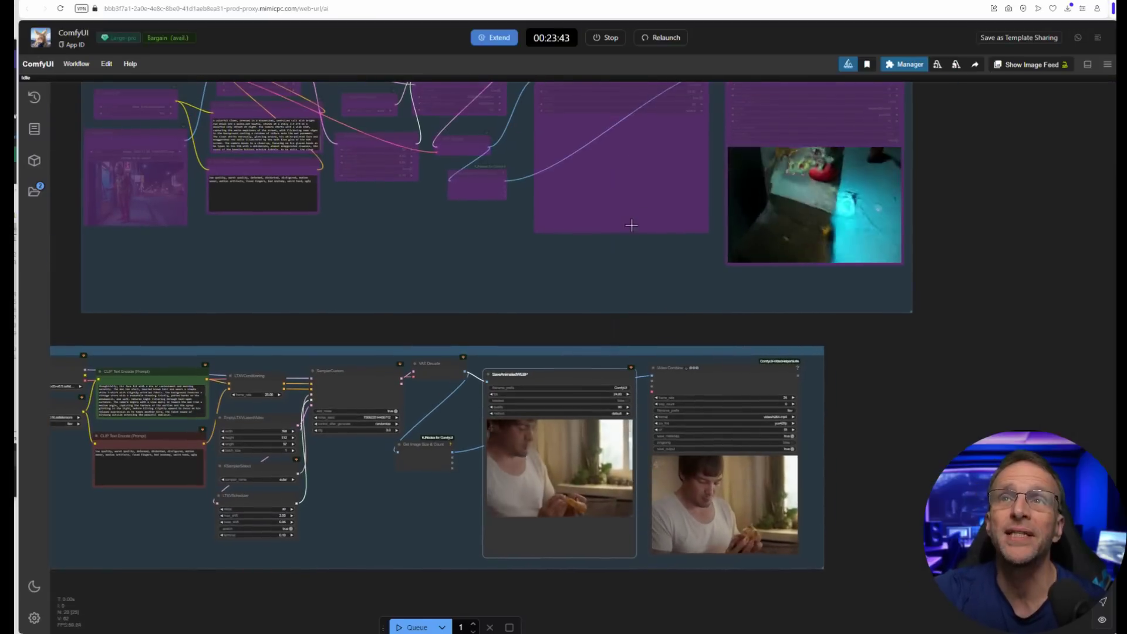
scroll(632, 225, down, 3)
scroll(572, 176, up, 5)
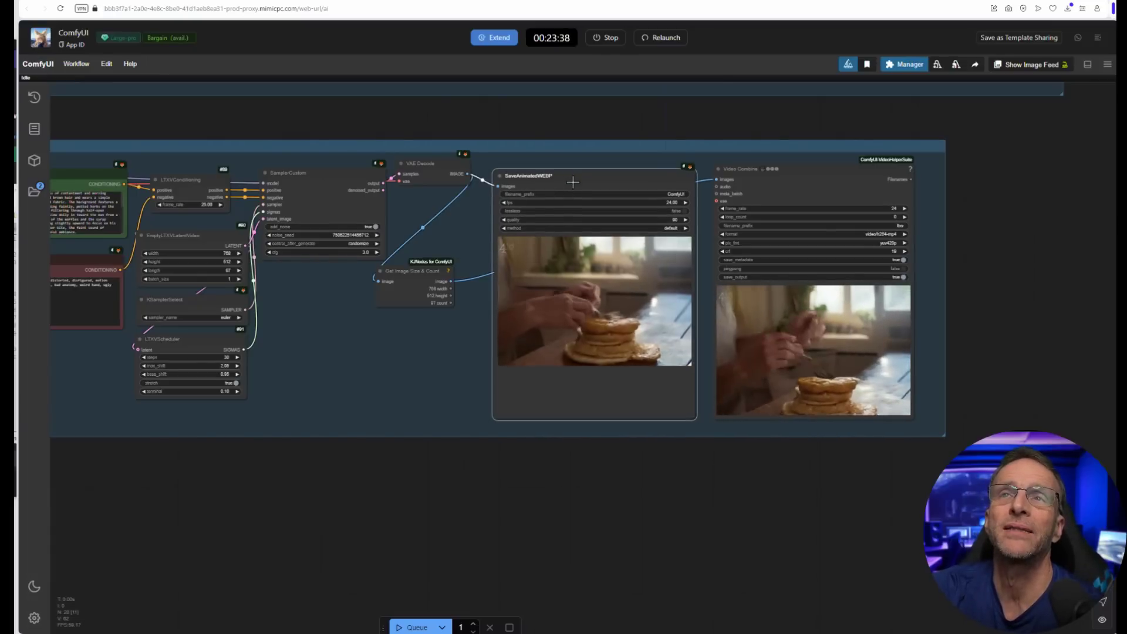
key(ctrl+b)
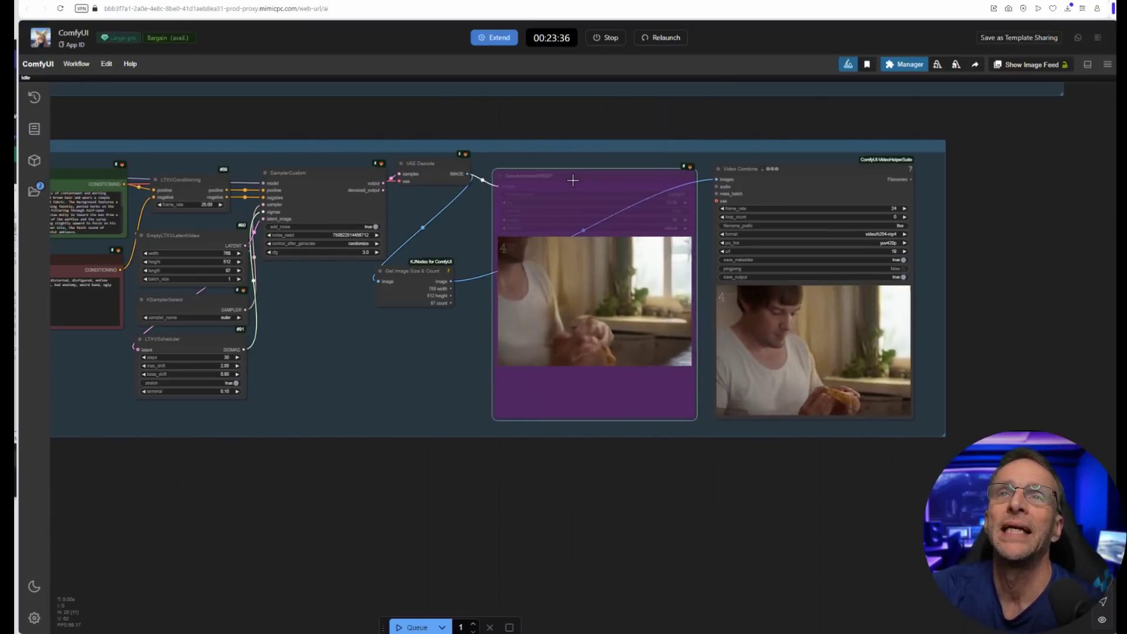
click(500, 176)
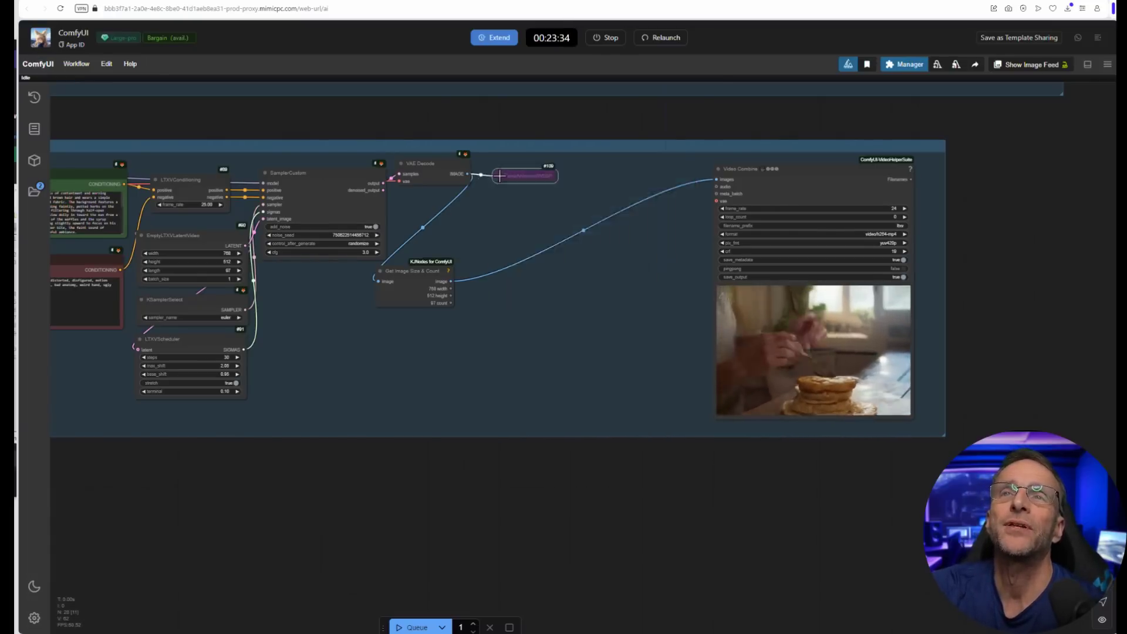
drag(526, 175, 583, 471)
- Collapse the img2video SaveAnimatedWEBP node and move it above its group
drag(426, 506, 737, 528)
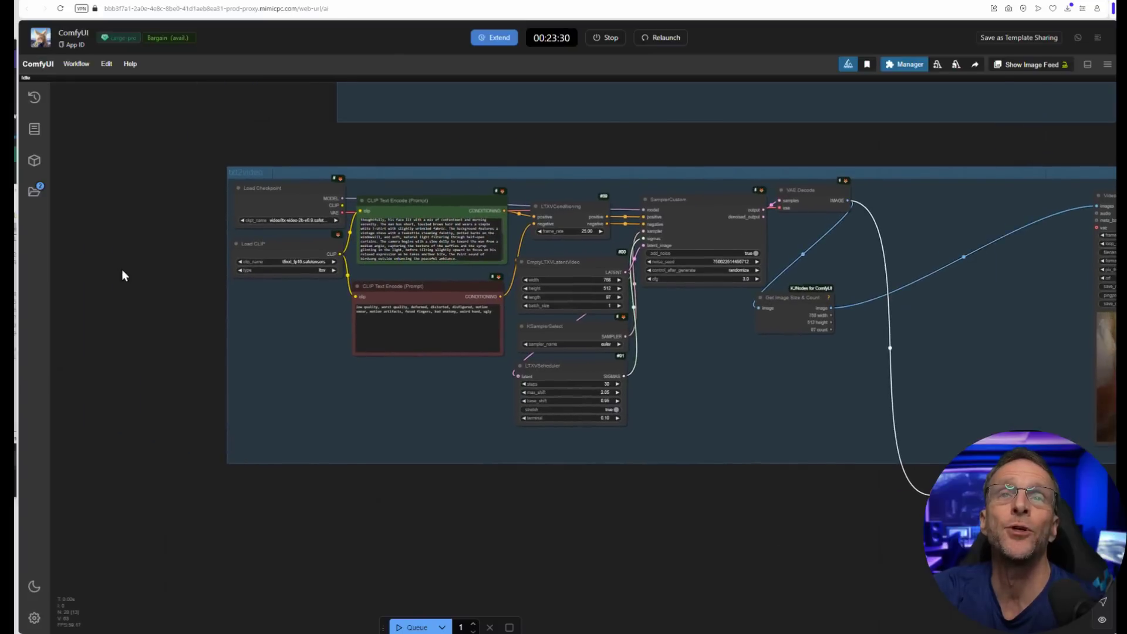
drag(123, 275, 286, 615)
scroll(329, 408, down, 4)
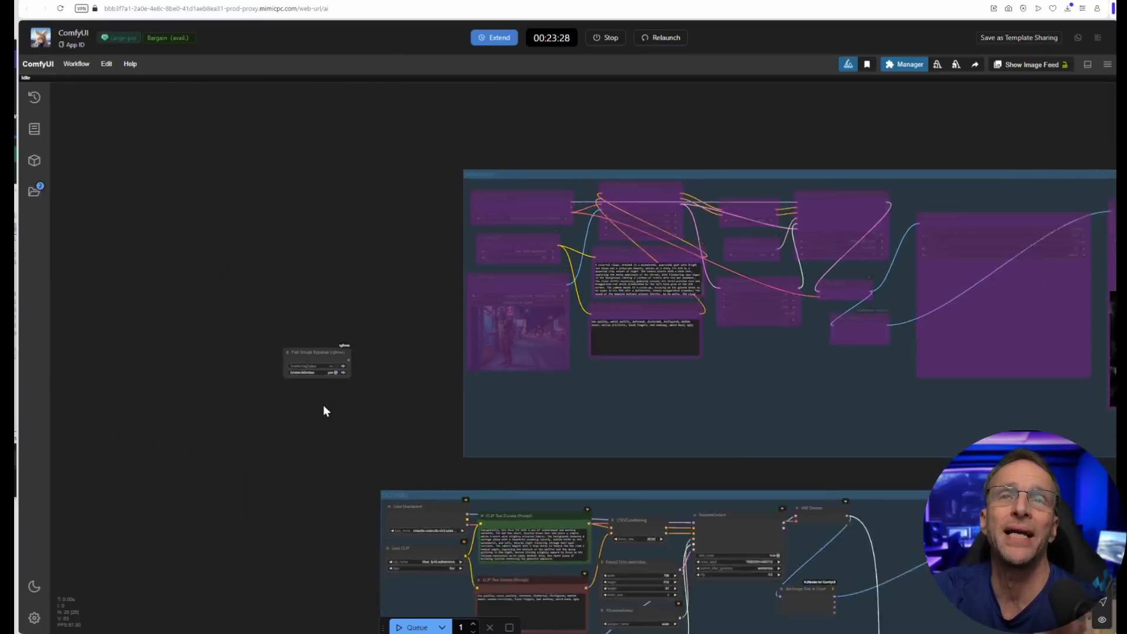
scroll(345, 417, up, 4)
drag(229, 395, 134, 384)
scroll(424, 457, down, 3)
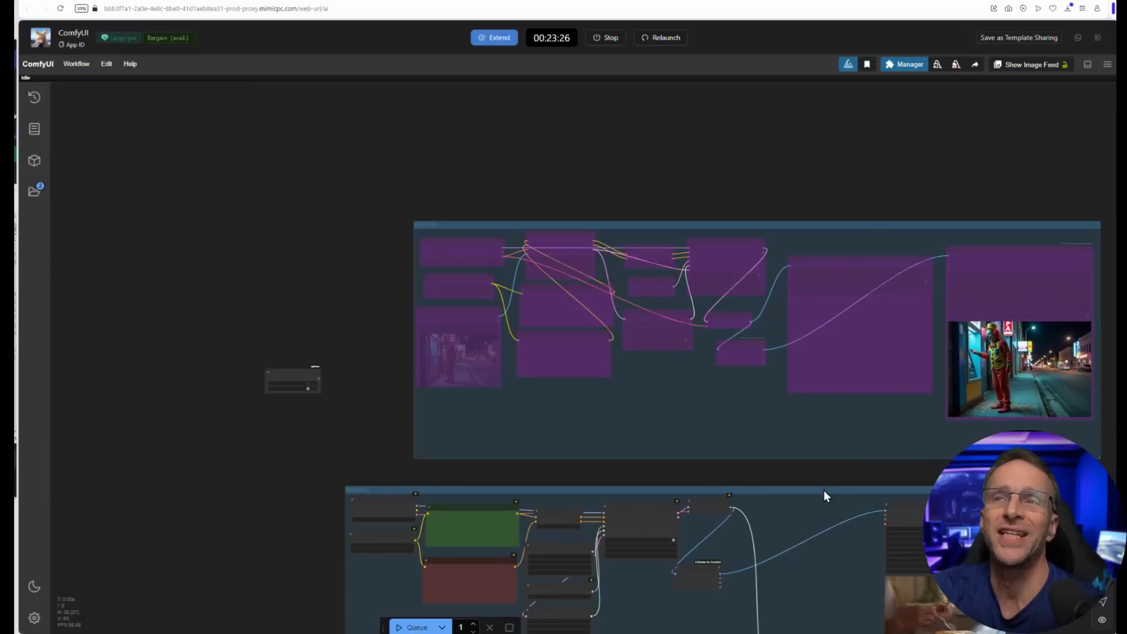
drag(823, 496, 665, 531)
scroll(720, 345, up, 4)
scroll(720, 345, up, 1)
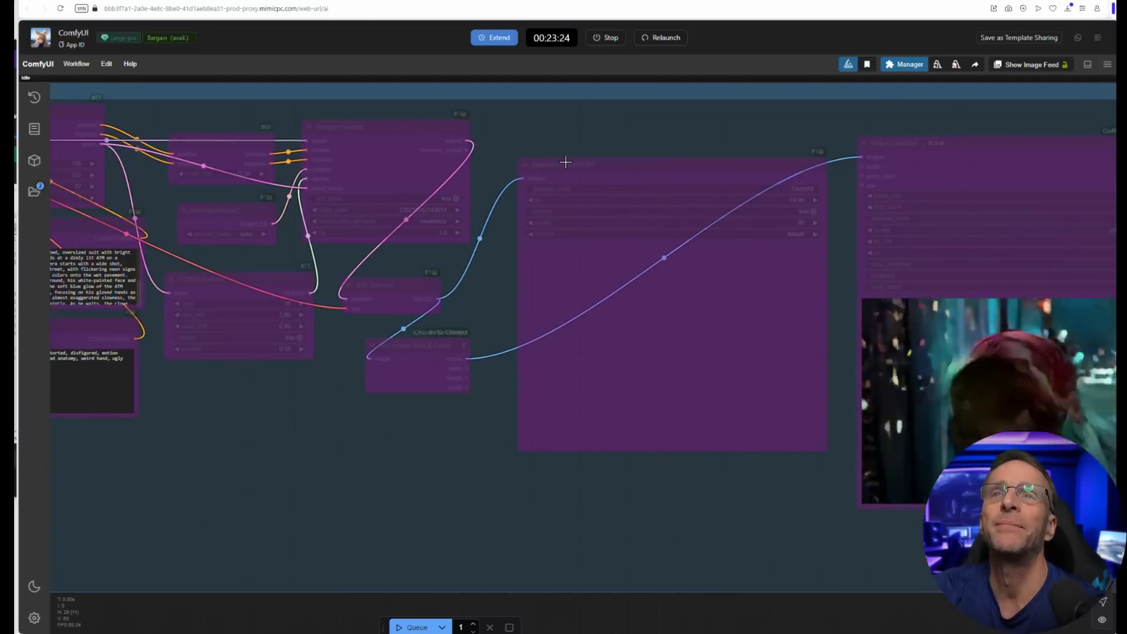
click(529, 167)
click(519, 165)
scroll(693, 352, down, 5)
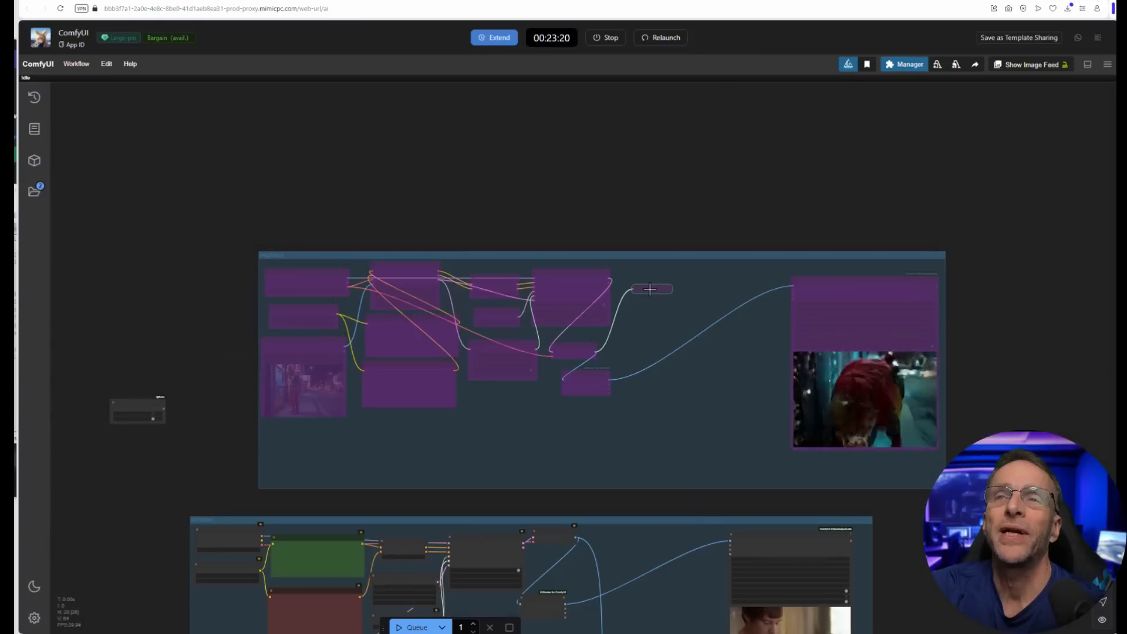
drag(646, 284, 675, 235)
scroll(691, 423, up, 1)
drag(666, 385, 672, 284)
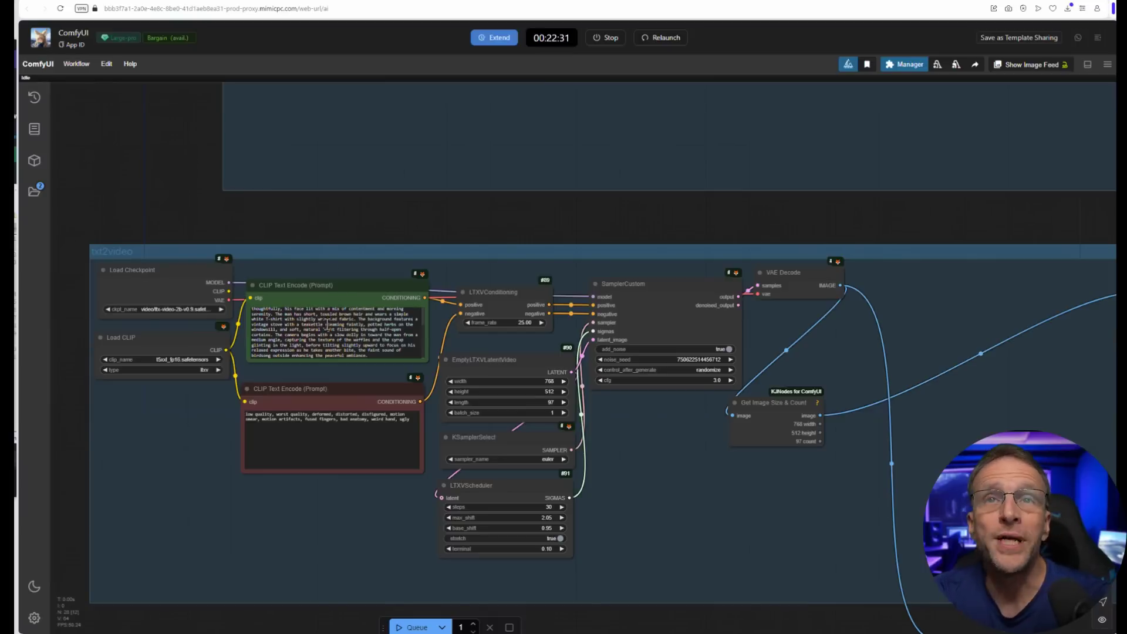
- Set the positive prompt to 'a cat and mouse are watching tv' and queue generation
click(327, 324)
text(a cat and mouse are watching tv)
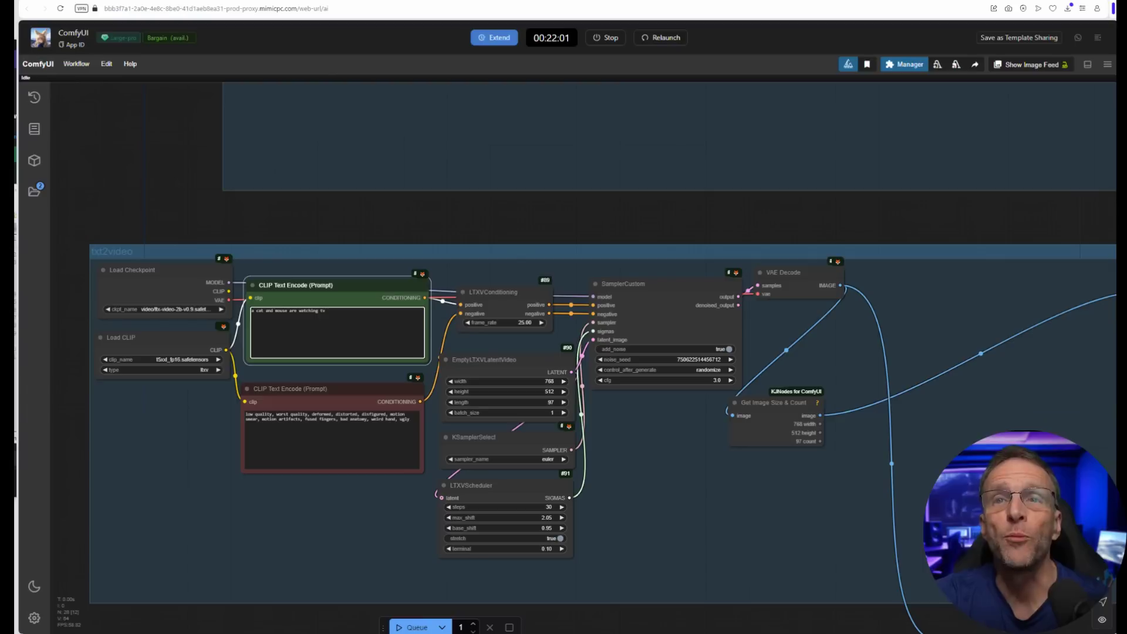
click(413, 628)
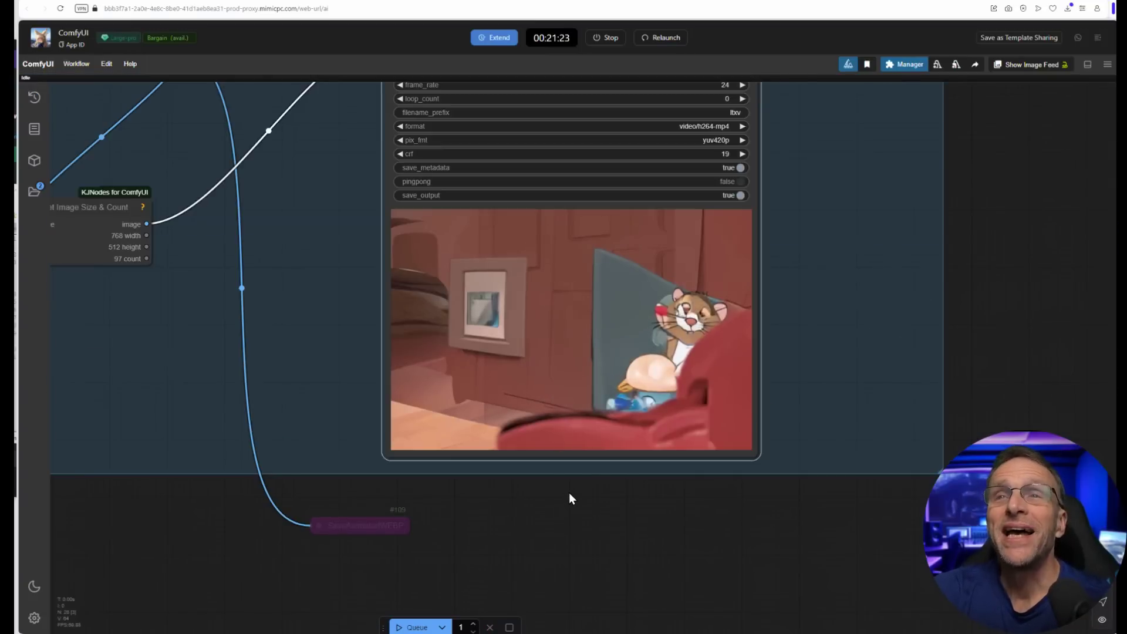
scroll(570, 499, down, 5)
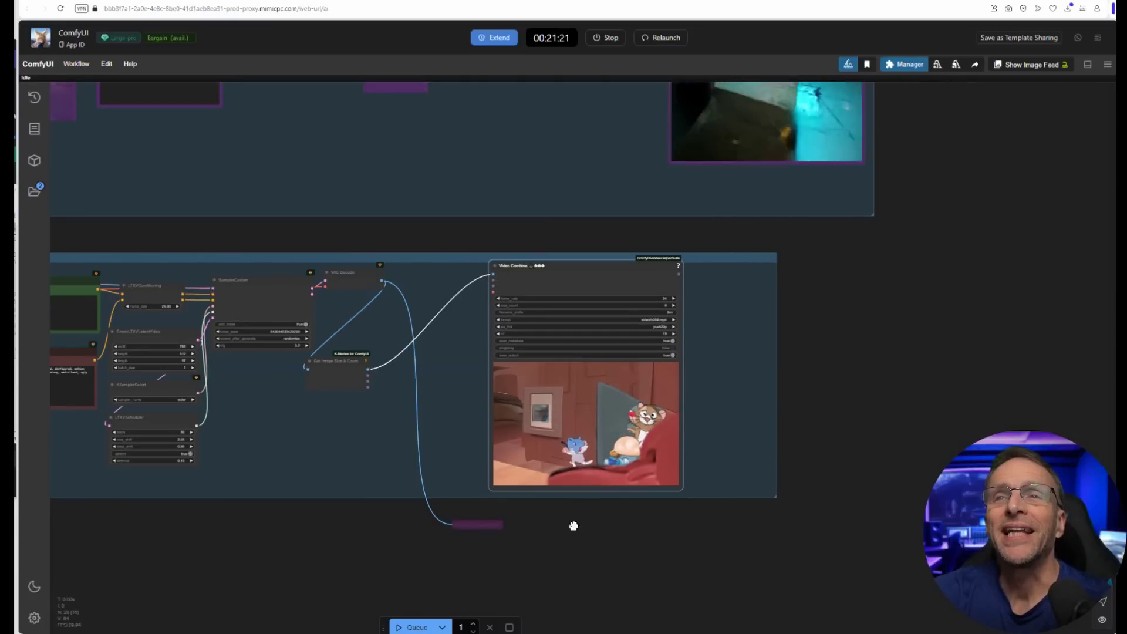
drag(577, 529, 617, 556)
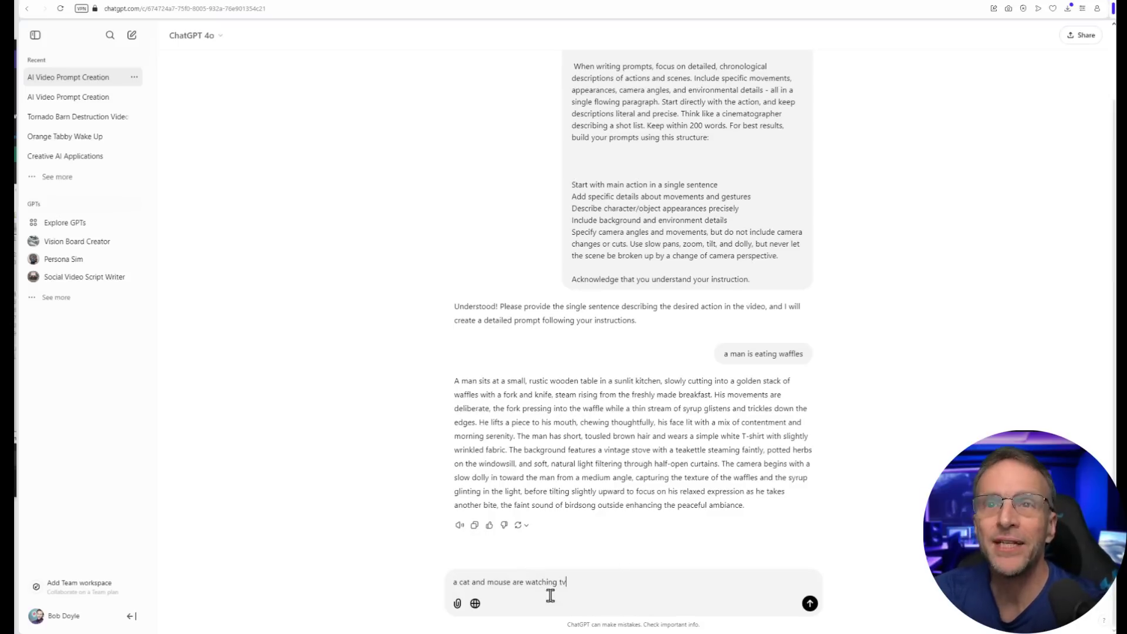
- Send the cat-and-mouse request to ChatGPT and copy its detailed cinematic prompt
click(810, 604)
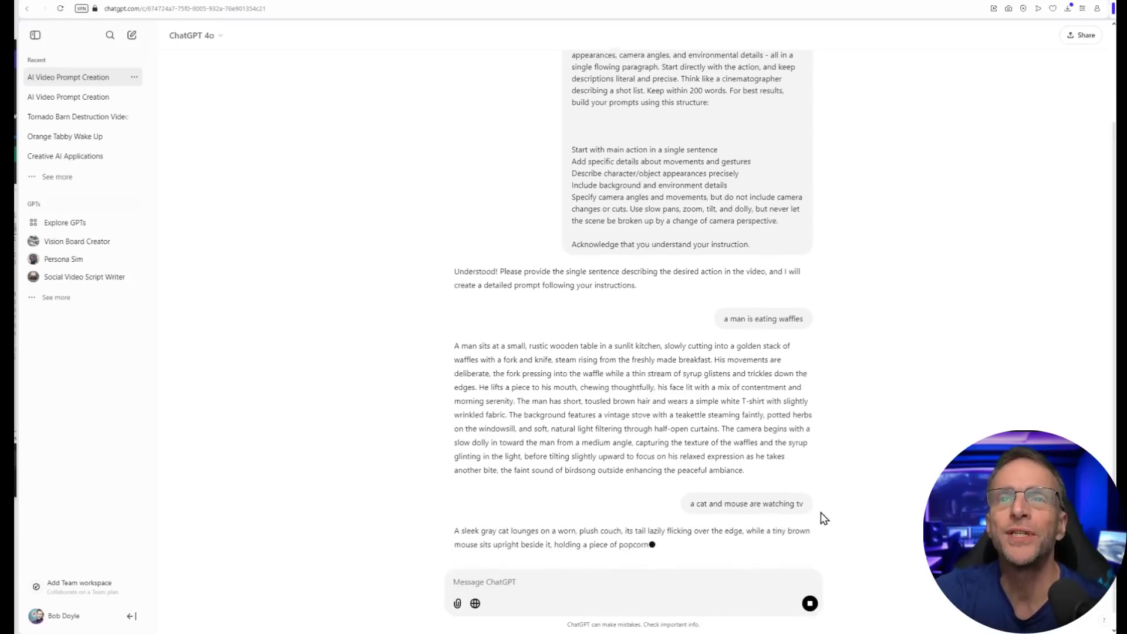
click(474, 527)
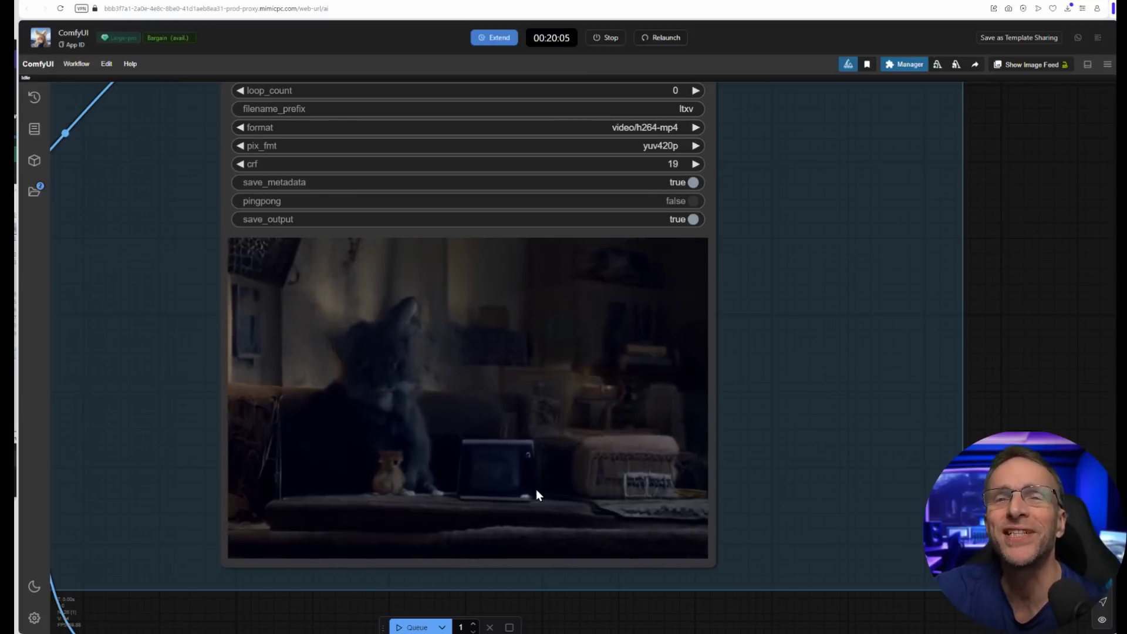
- Zoom around the Video Combine preview to review the dark cat-and-mouse clip
scroll(505, 468, down, 4)
scroll(452, 469, up, 2)
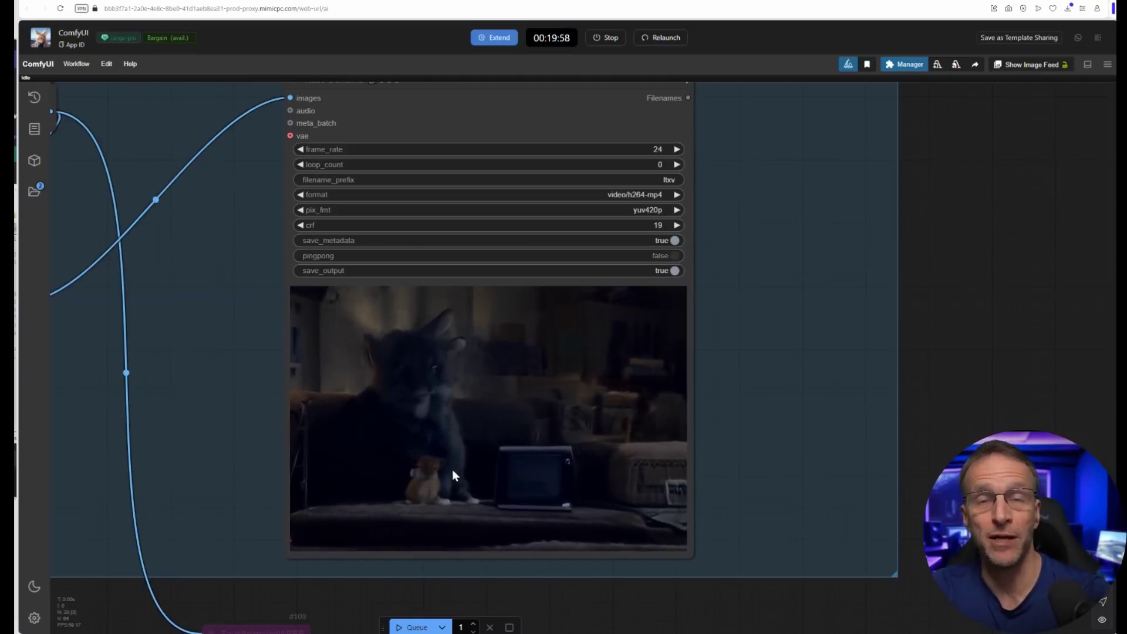
scroll(440, 448, down, 3)
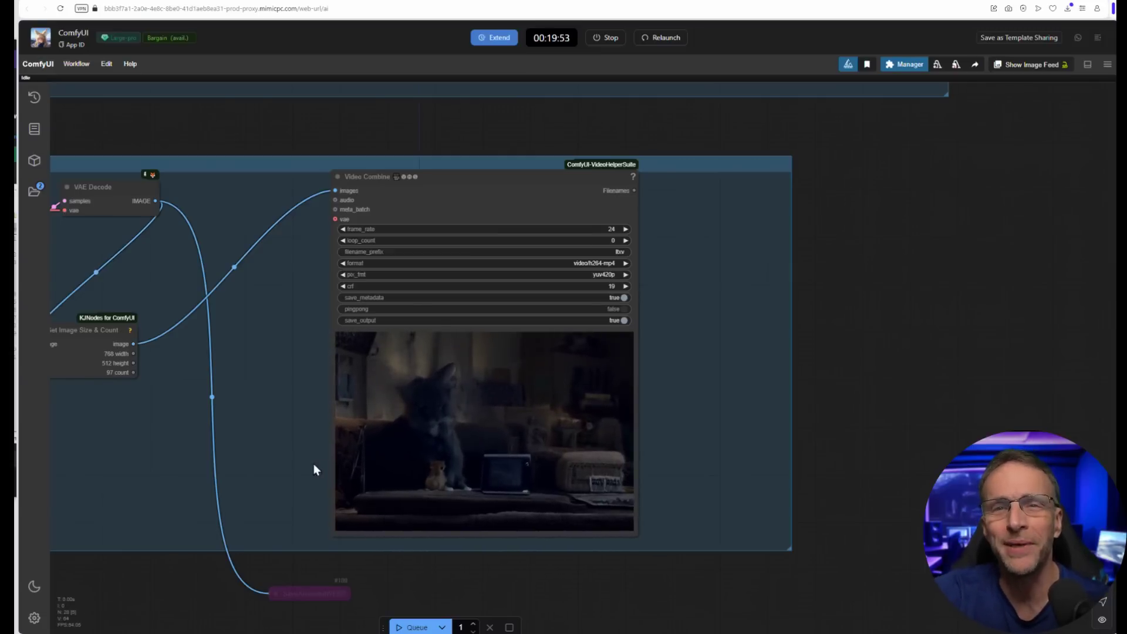
scroll(297, 438, down, 2)
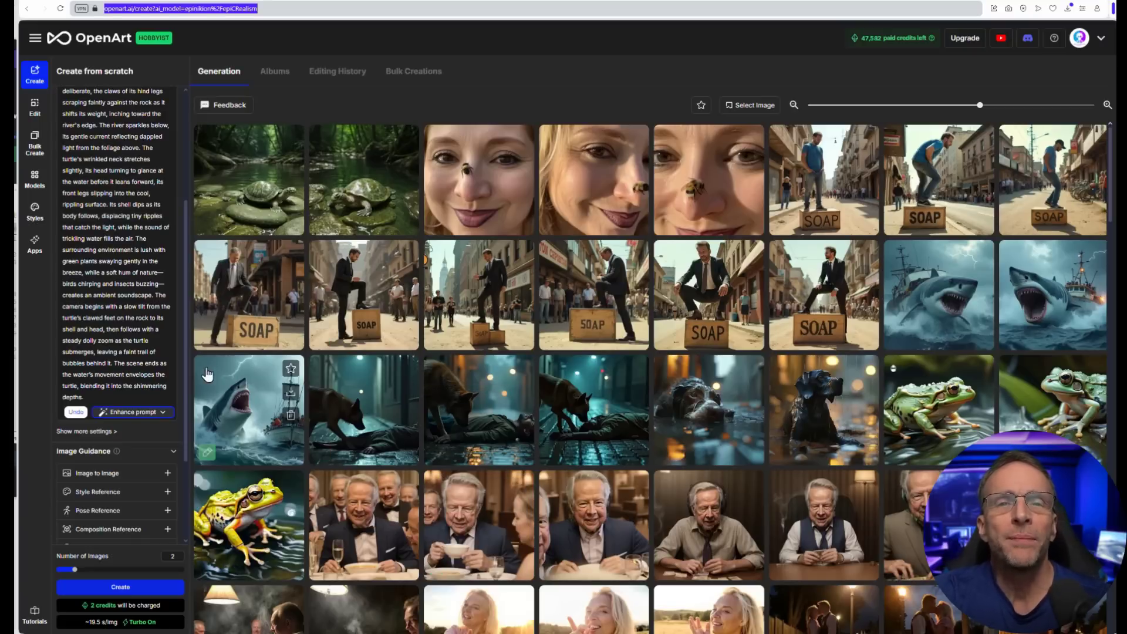
- Replace the OpenArt prompt with the cat-and-mouse prompt and generate 3 images
click(132, 304)
key(ctrl+a)
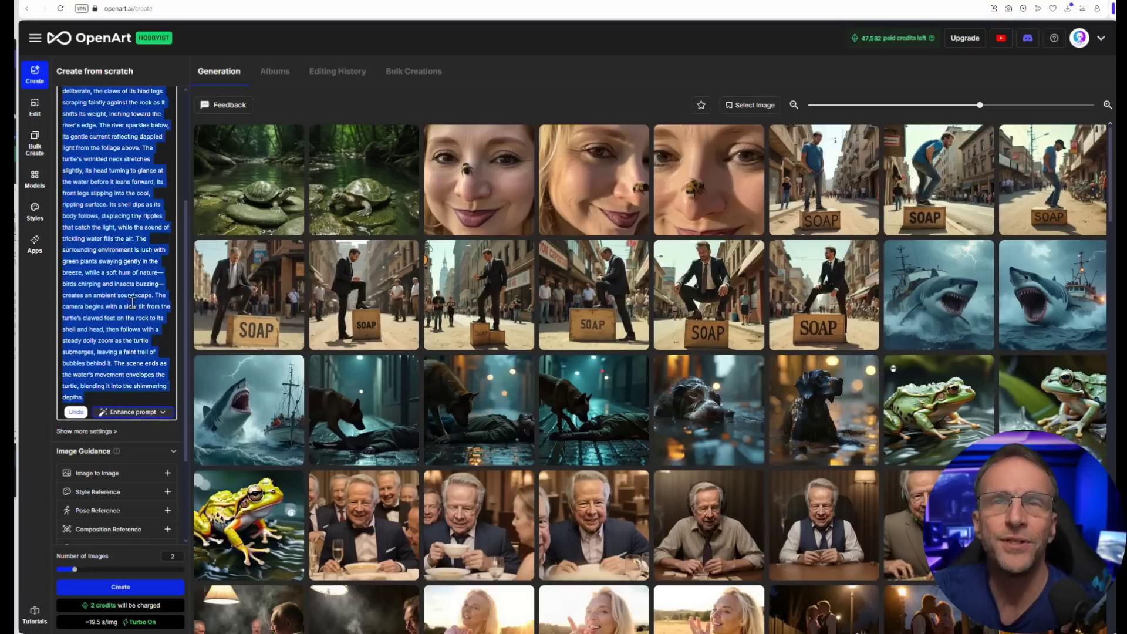
key(ctrl+v)
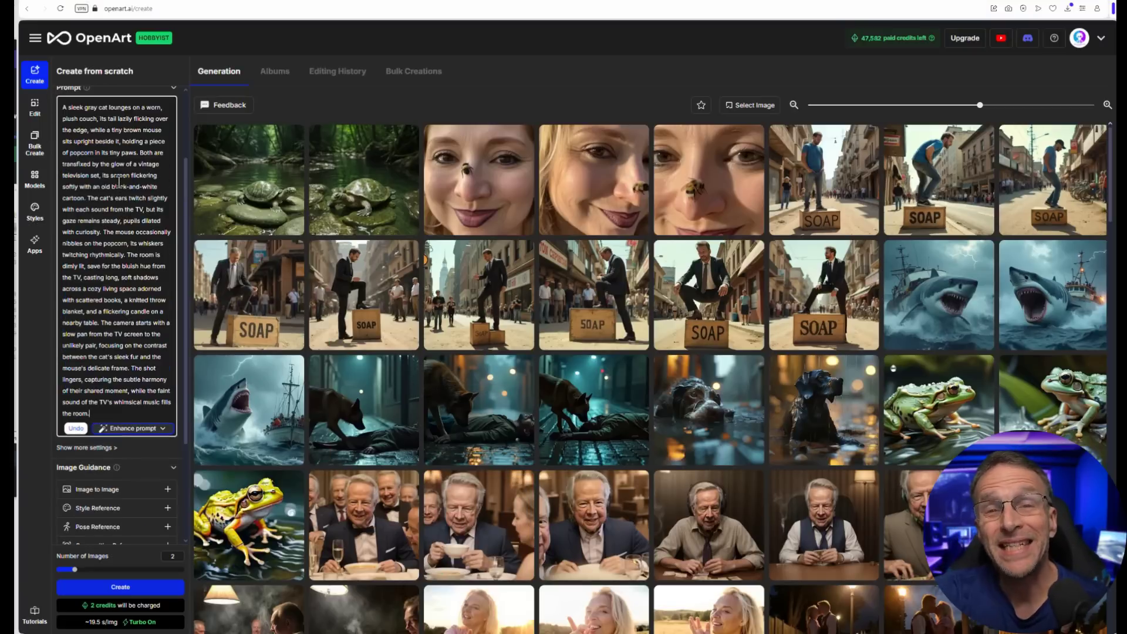
scroll(160, 193, down, 3)
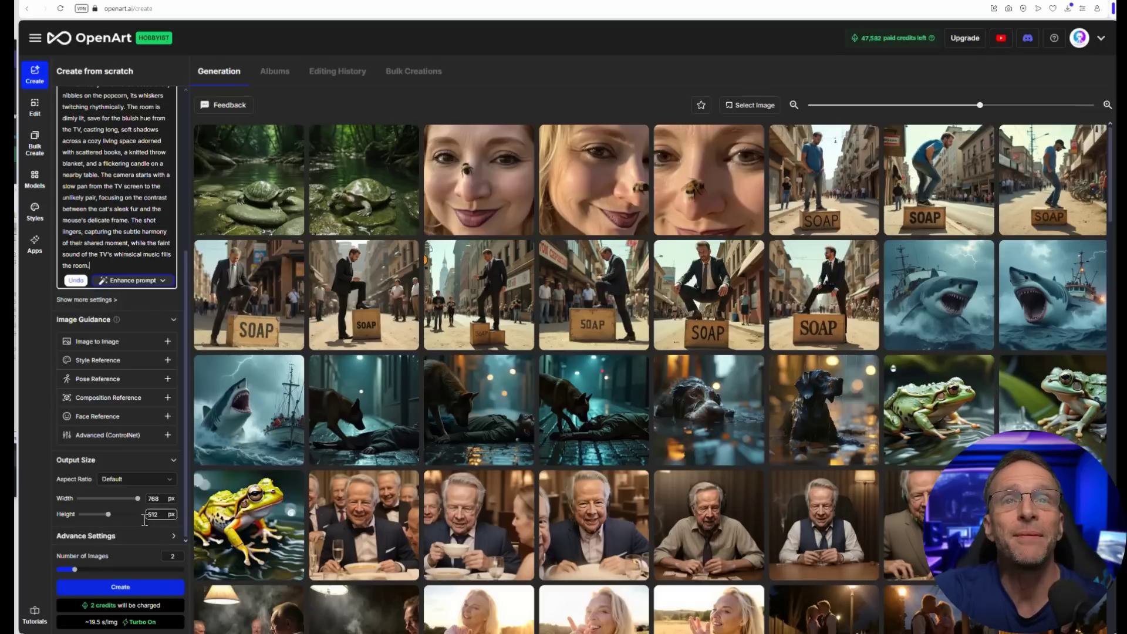
drag(75, 570, 93, 570)
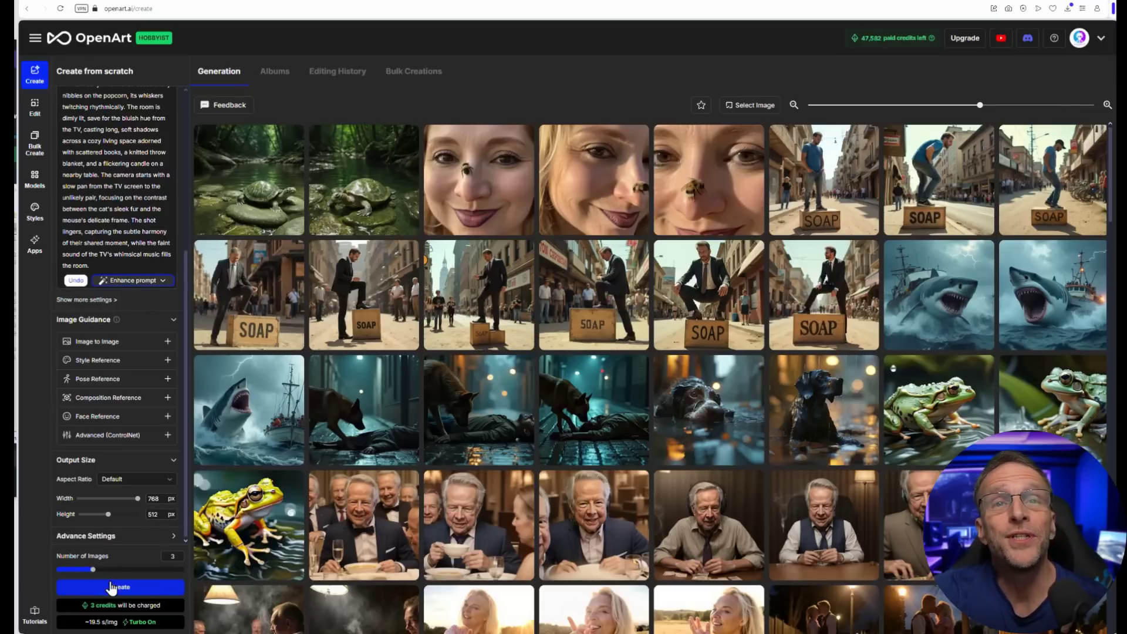
click(111, 589)
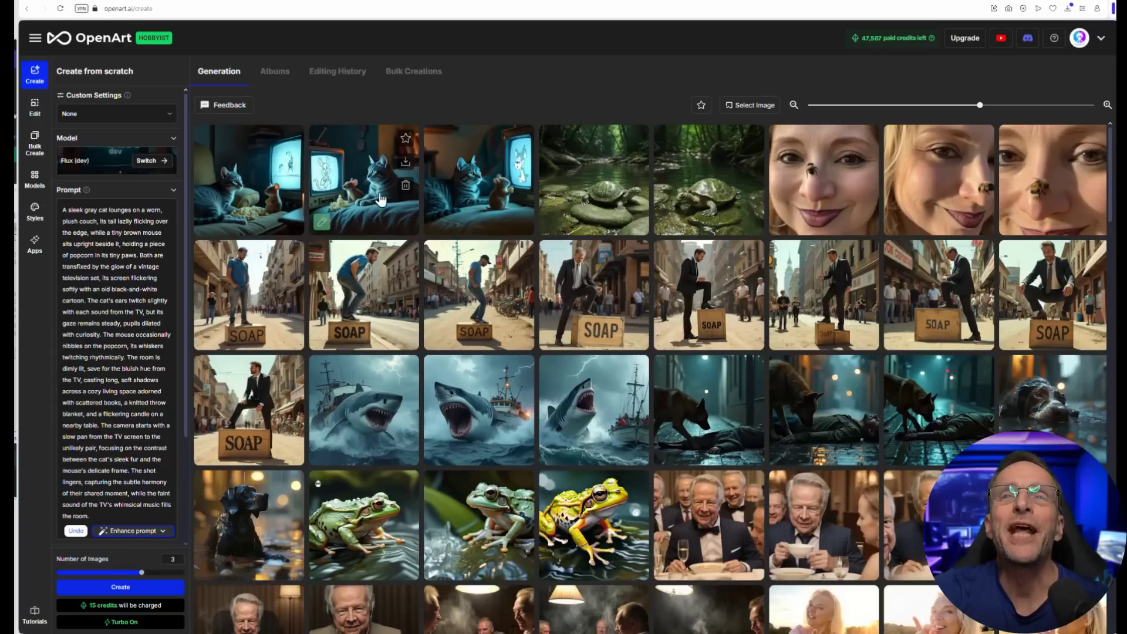
- Open the third cat-and-mouse image and copy it
click(471, 196)
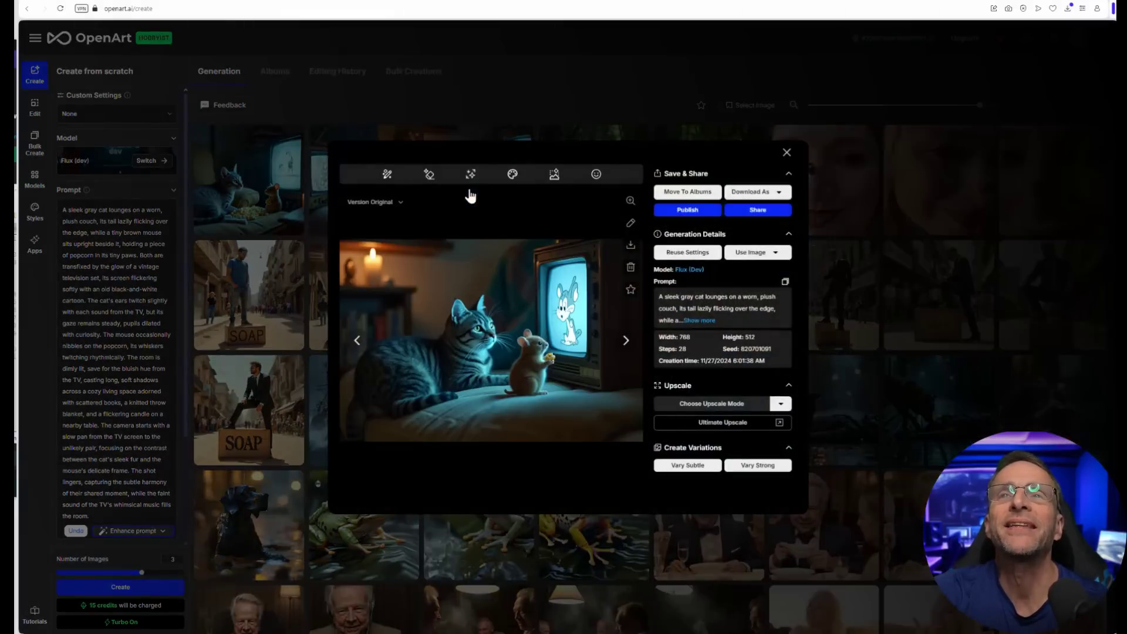
right_click(517, 360)
click(540, 392)
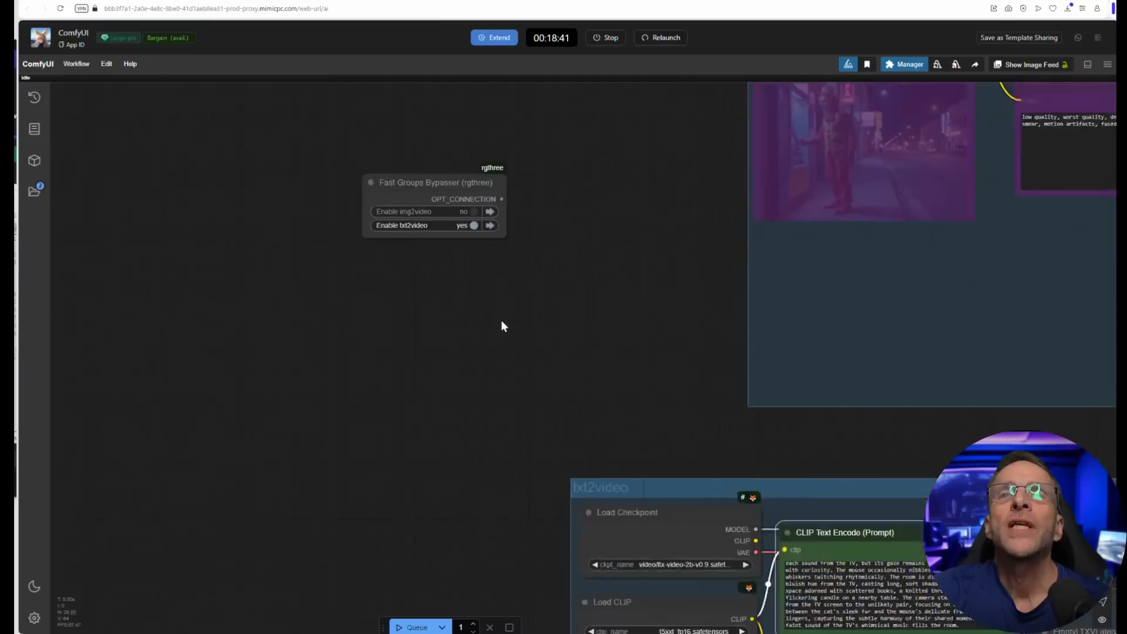
scroll(501, 327, up, 2)
- Disable the txt2video group and enable the img2video group in the Fast Groups Bypasser
click(394, 198)
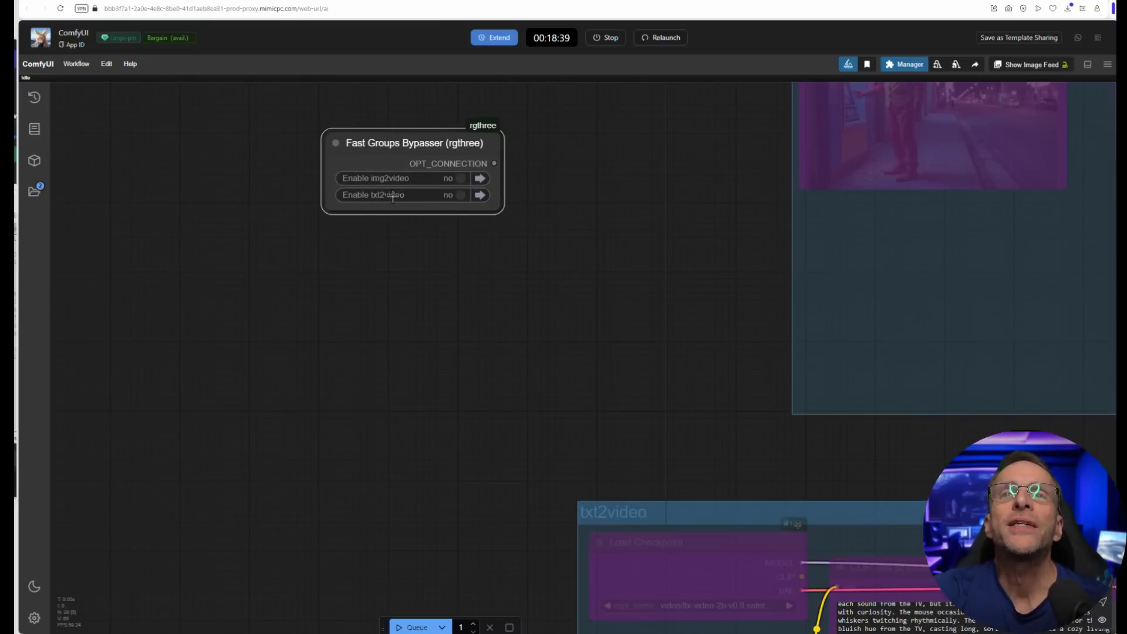
click(385, 178)
scroll(537, 290, down, 7)
drag(537, 290, 101, 415)
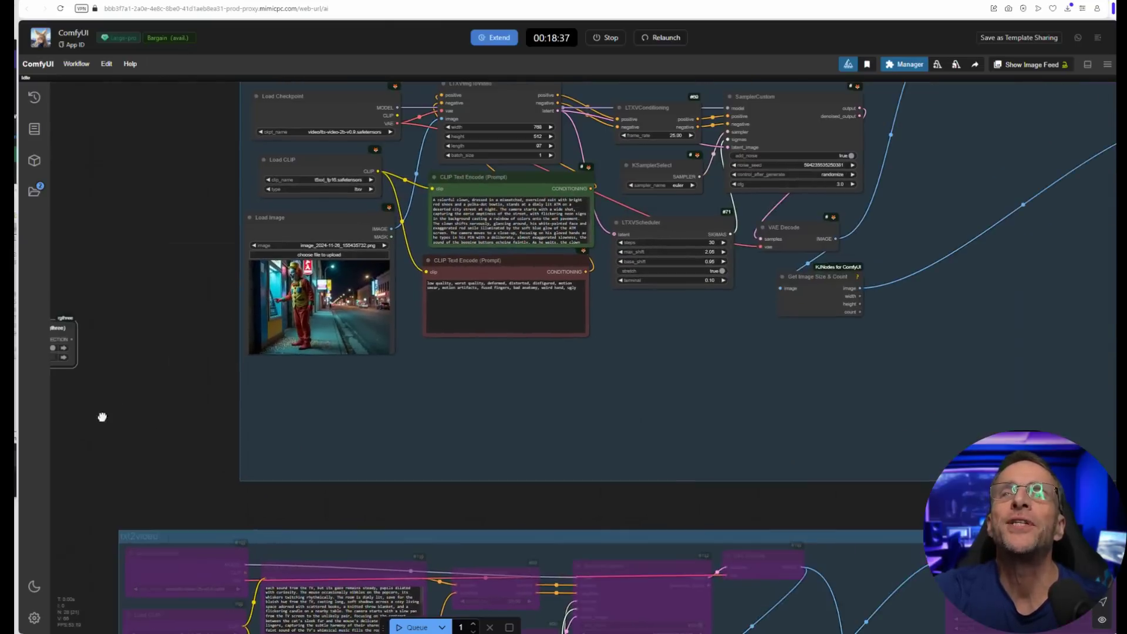
scroll(312, 345, up, 4)
- Load the cat image as the img2video start image and select the old clown prompt
click(310, 192)
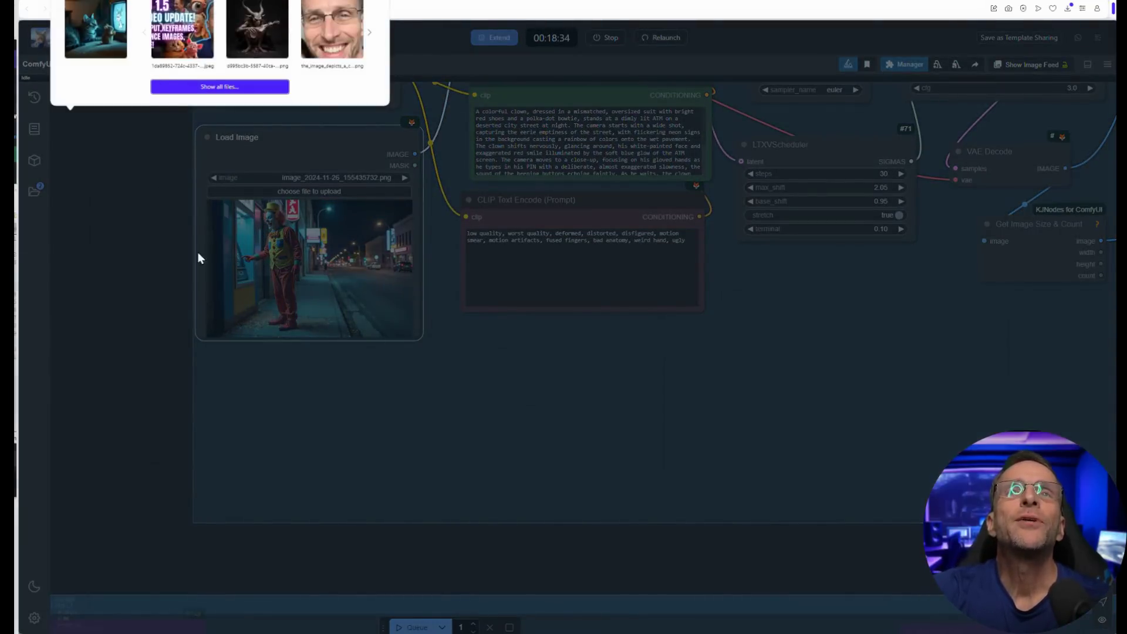
click(100, 41)
scroll(369, 326, up, 1)
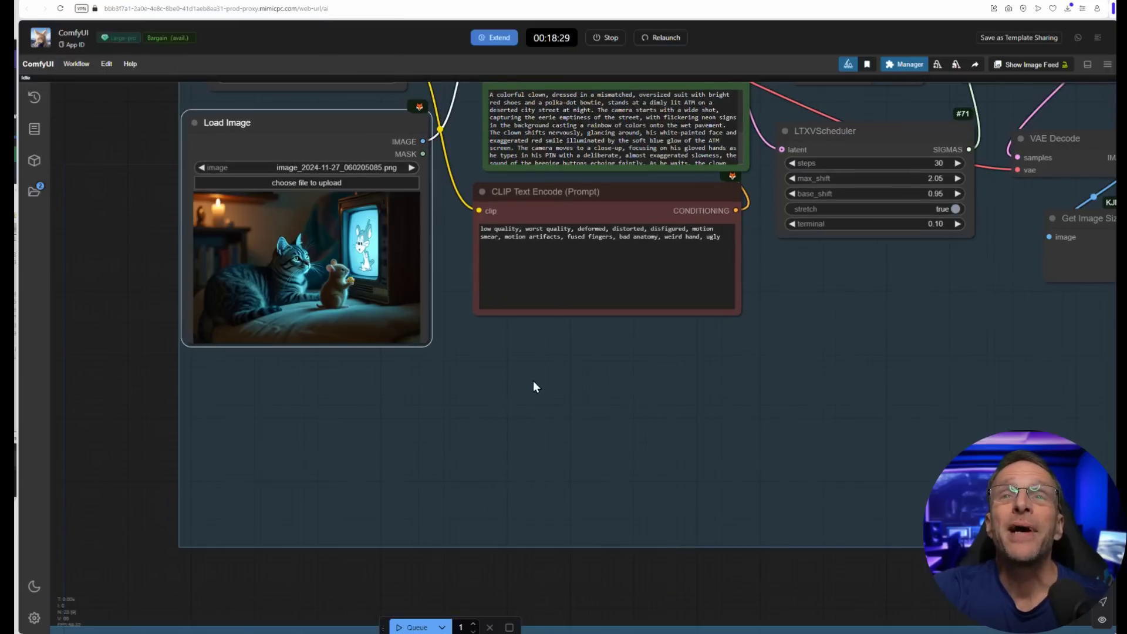
scroll(533, 386, up, 5)
scroll(446, 335, right, 5)
key(ctrl+a)
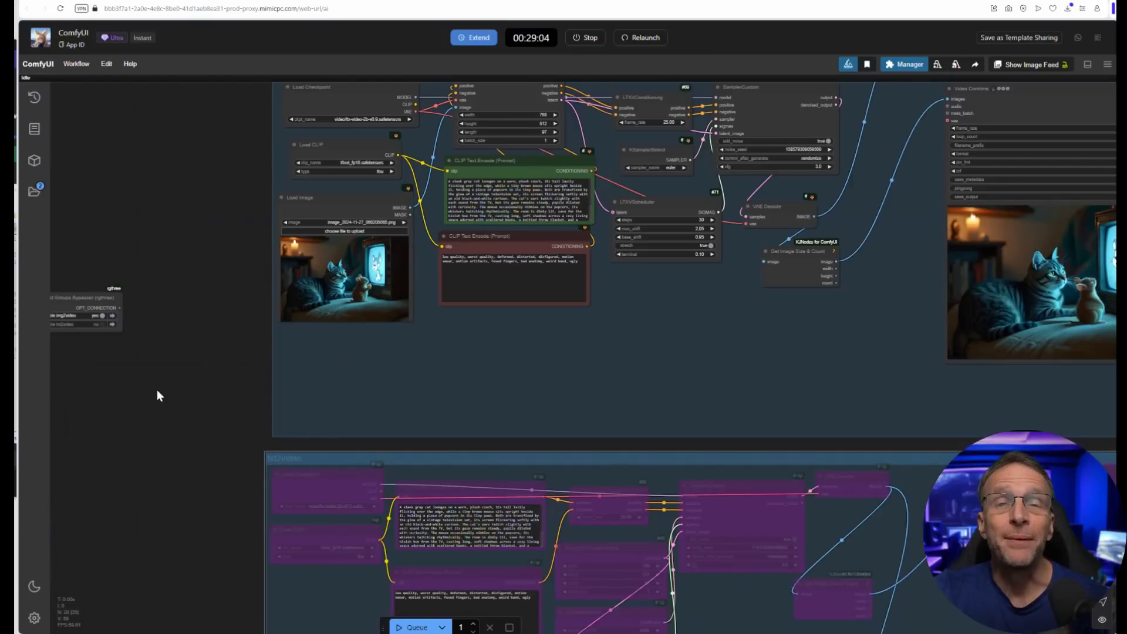
- Switch Enable txt2video to yes so both groups run
scroll(157, 395, up, 5)
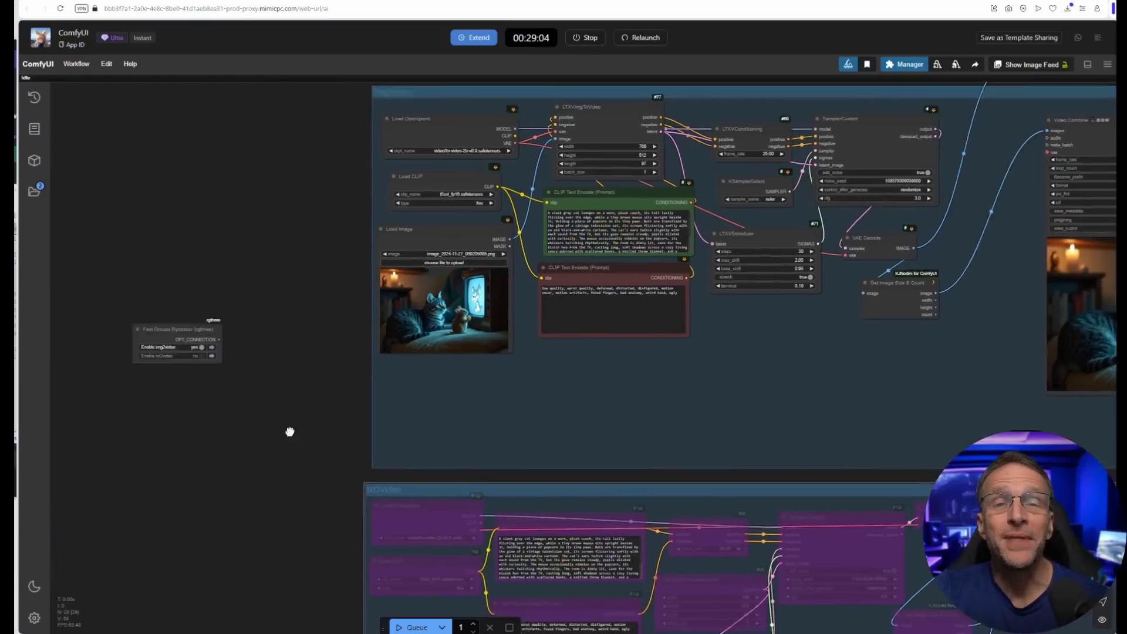
click(189, 340)
scroll(455, 448, down, 3)
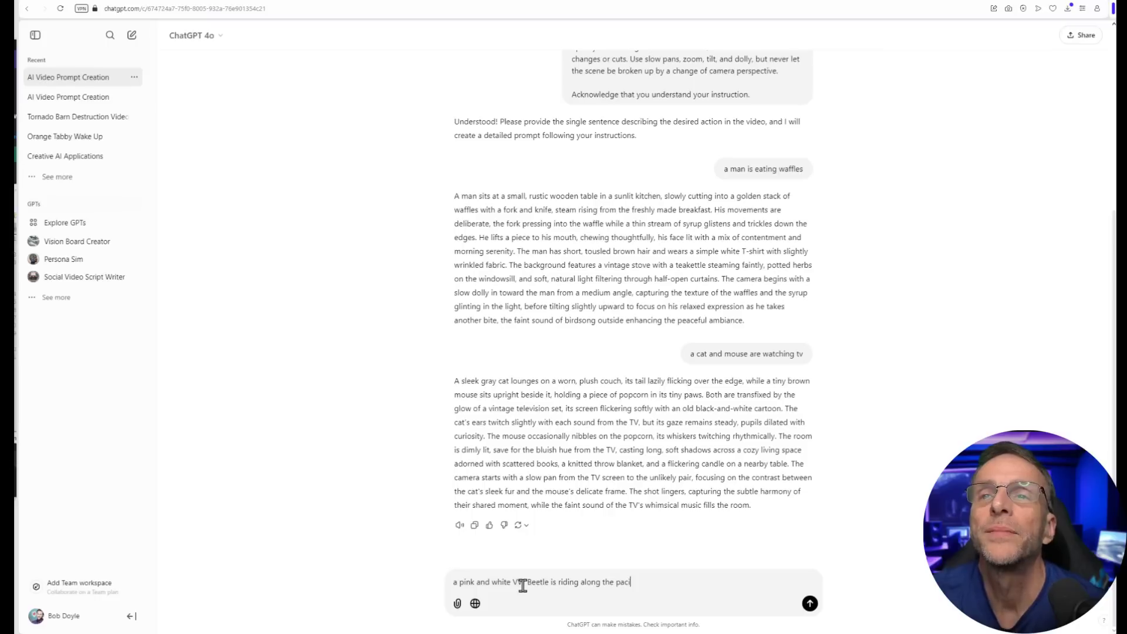
- Send the pink-and-white VW Beetle Pacific coast idea and copy ChatGPT's detailed prompt
click(810, 604)
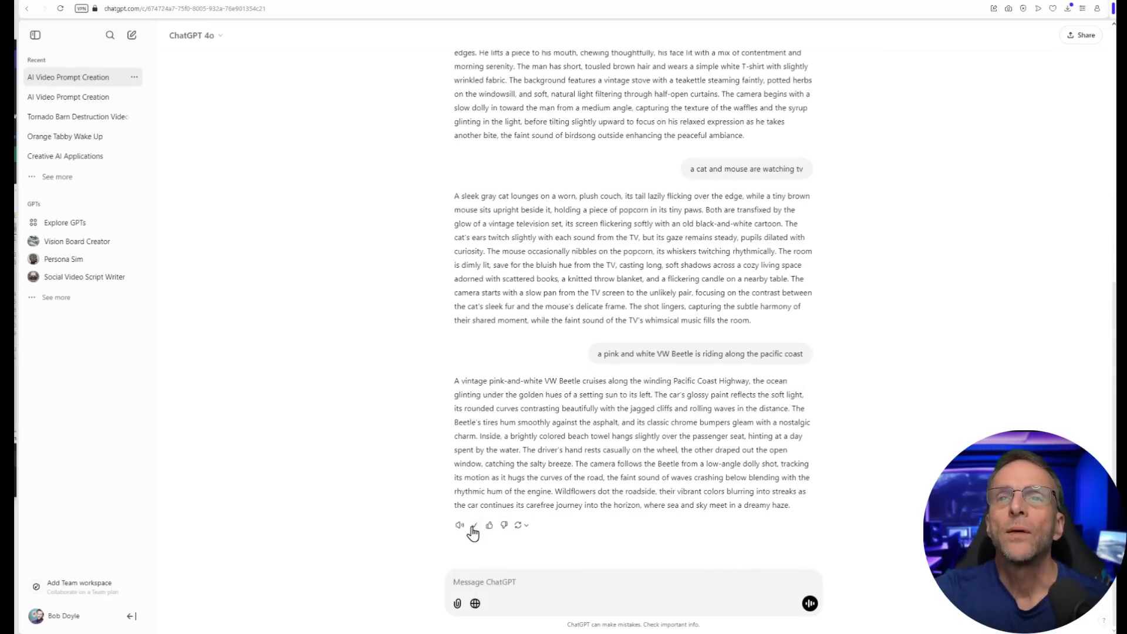
click(646, 5)
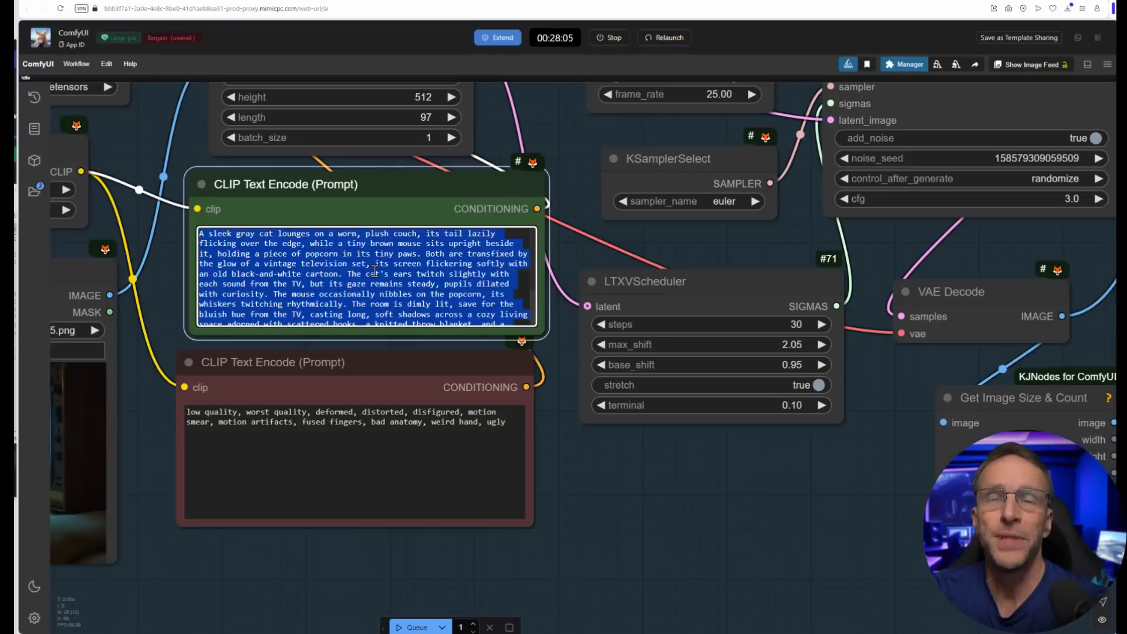
- Paste the VW Beetle description into the img2video and txt2video positive prompts
key(ctrl+v)
scroll(695, 555, down, 5)
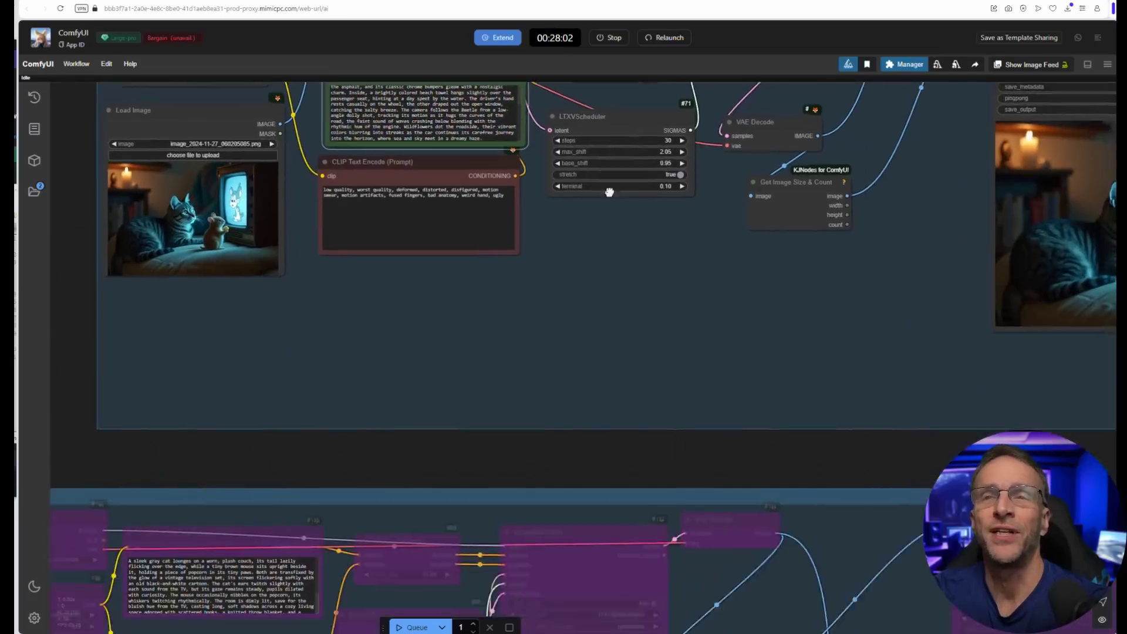
drag(696, 555, 609, 181)
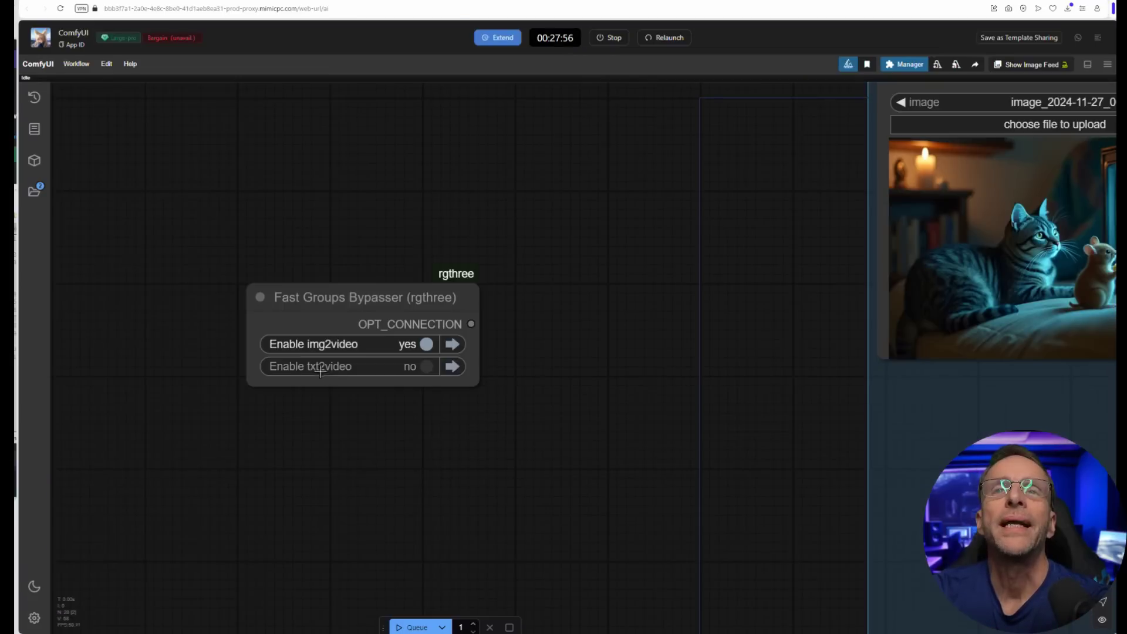
click(320, 370)
scroll(556, 505, down, 3)
drag(555, 505, 226, 183)
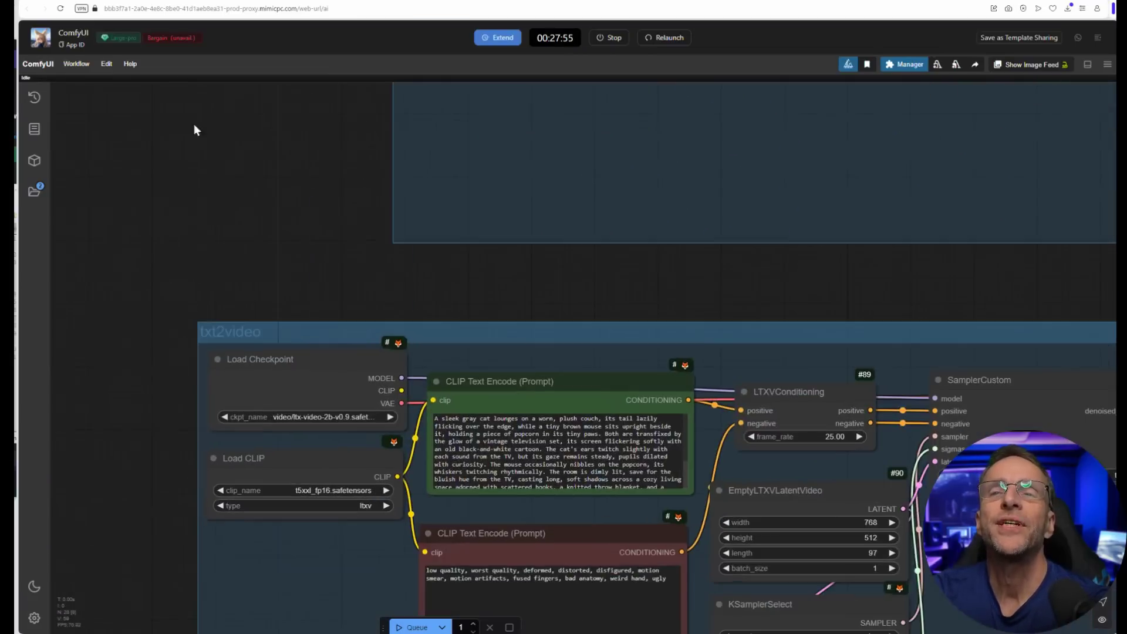
double_click(534, 463)
key(ctrl+a)
click(535, 464)
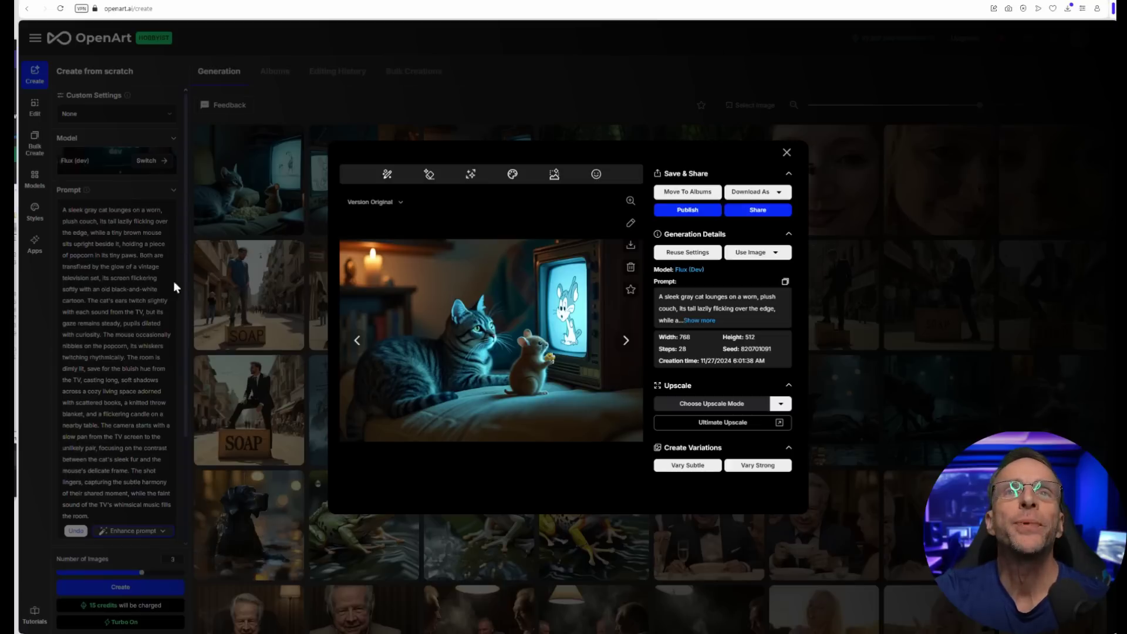
- Replace the old cat prompt in OpenArt with the Beetle prompt and generate images
click(119, 319)
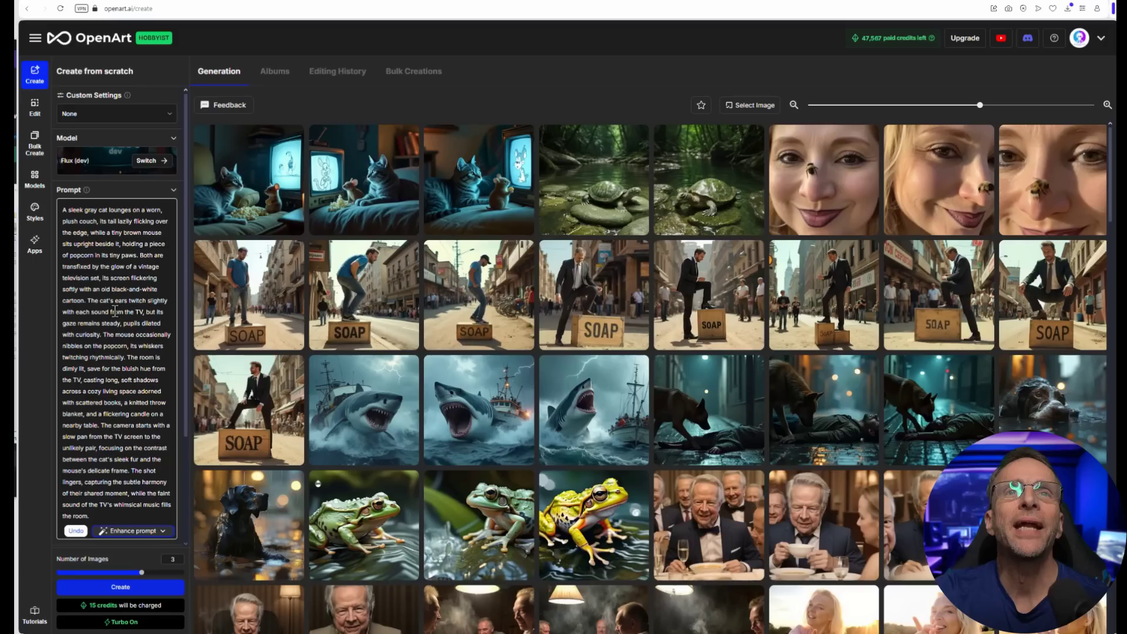
click(115, 311)
key(ctrl+a)
text(A vintage pink-and-white VW Beetle cruises along the winding Pacific Coast Highway, the ocean glinting under the golden hues of a setting sun to its left. The car's glossy paint reflects the soft light, its rounded curves contrasting beautifully with the jagged cliffs and rolling waves in the distance. The Beetle's tires hum smoothly against the asphalt, and its classic chrome bumpers gleam with a nostalgic charm. Inside, a brightly colored beach towel hangs slightly over the passenger seat, hinting at a day spent by the water. The driver's hand rests casually on the wheel, the other draped out the open window, catching the salty breeze. The camera follows the Beetle from a low-angle dolly shot, tracking its motion as it hugs the curves of the road, the faint sound of waves crashing below blending with the rhythmic hum of the engine. Wildflowers dot the roadside, their vibrant colors blurring into streaks as the car continues its carefree journey into the horizon, where sea and sky meet in a dreamy haze.)
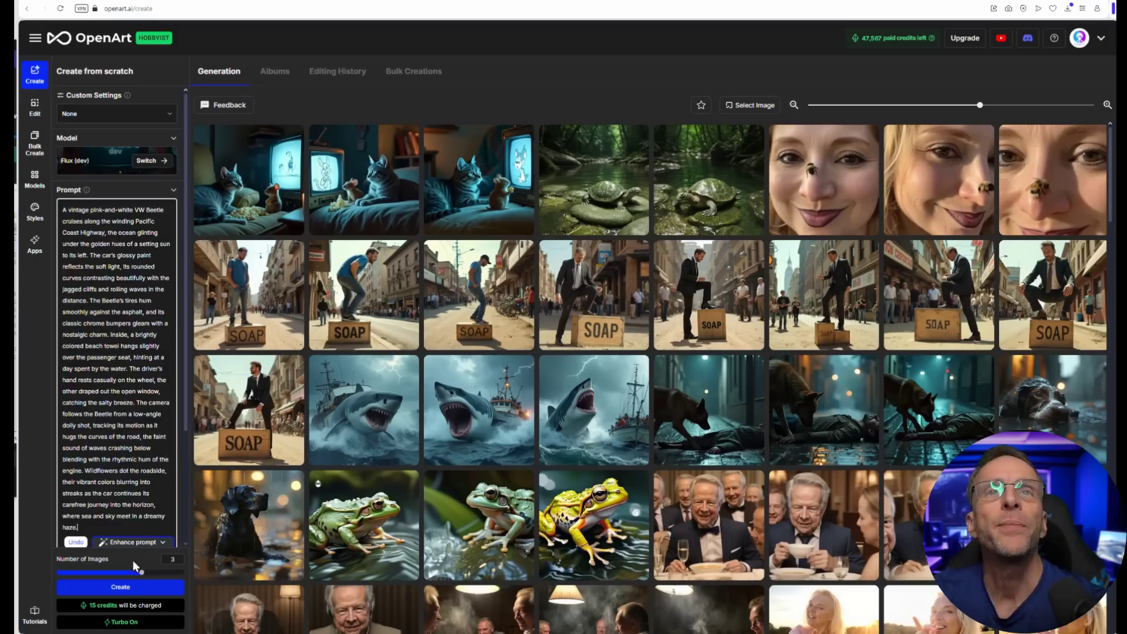
click(121, 588)
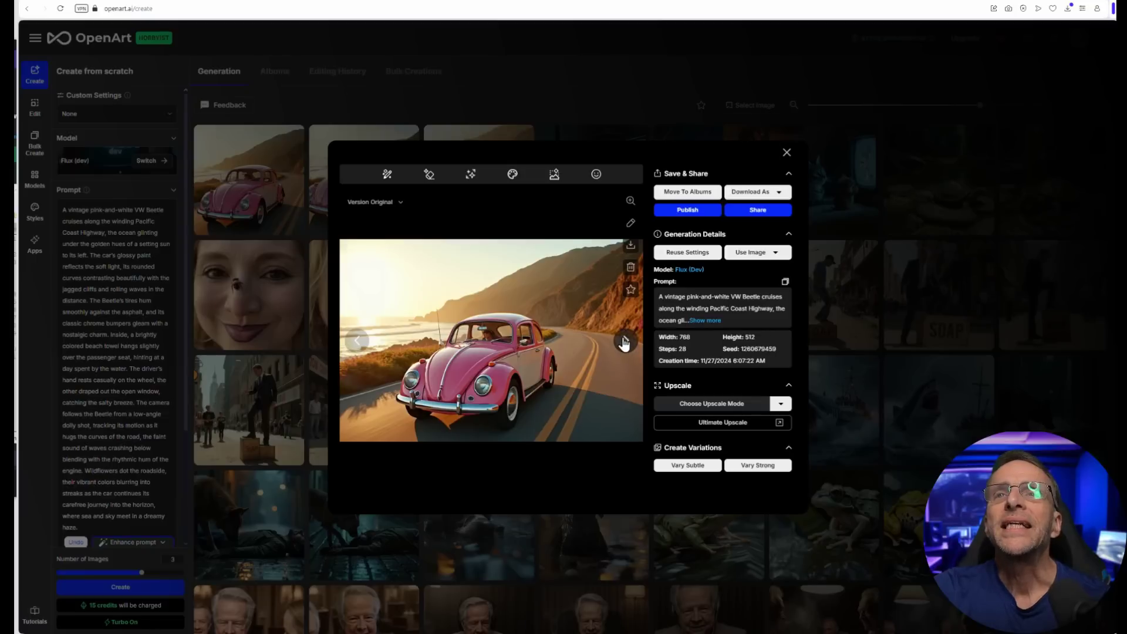
- Copy the pink Beetle image on the curving coastal road
click(624, 342)
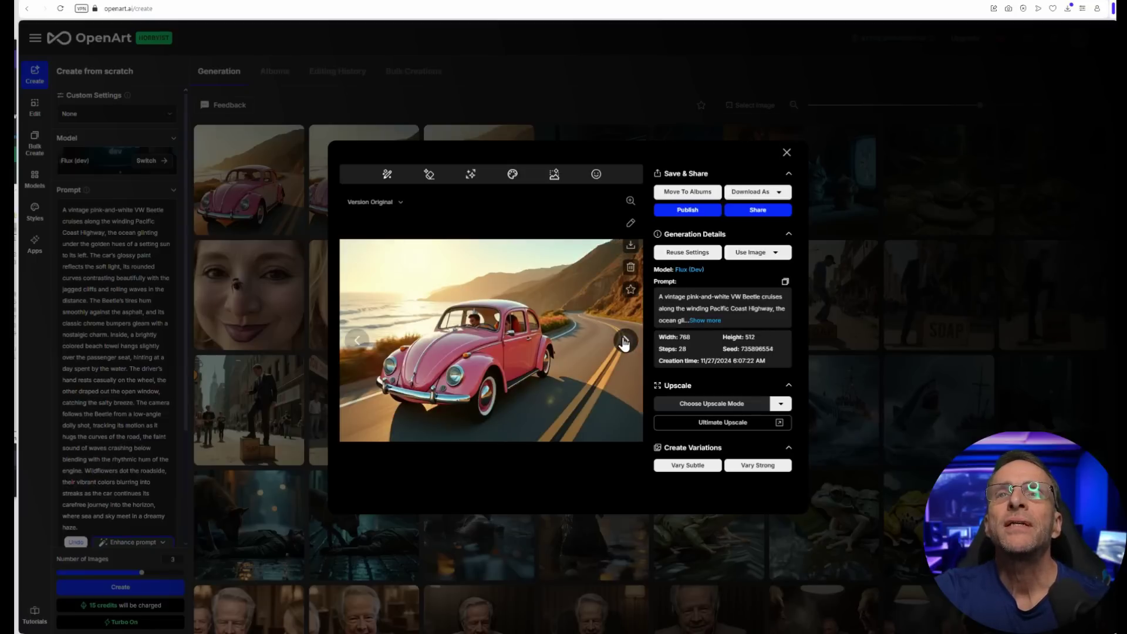
click(625, 343)
click(357, 343)
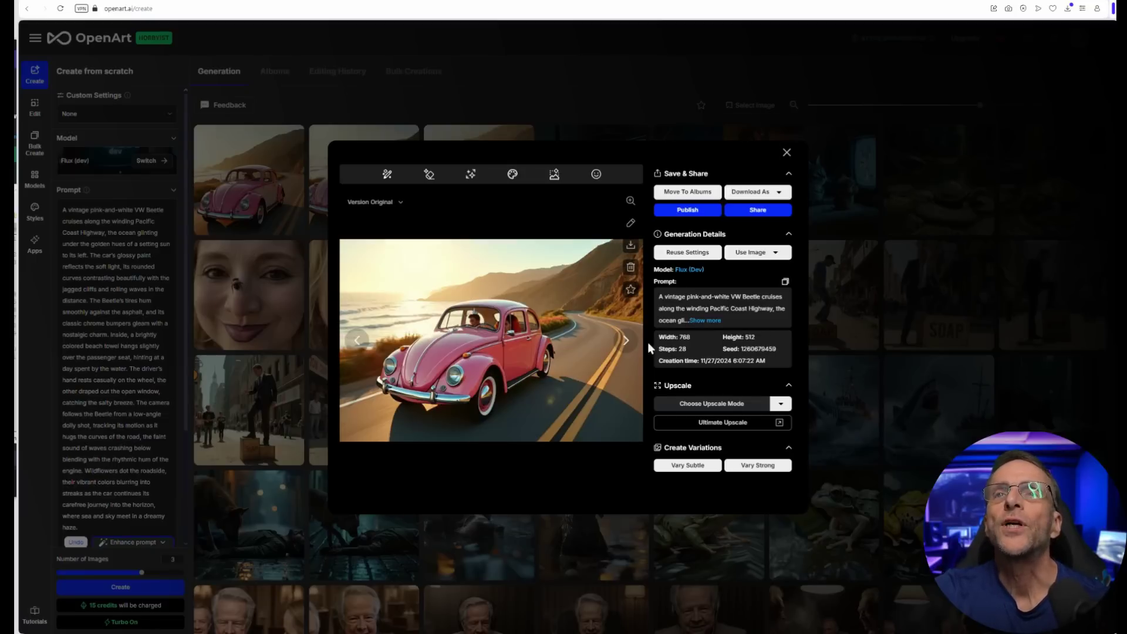
right_click(541, 347)
click(579, 361)
key(ctrl+Tab)
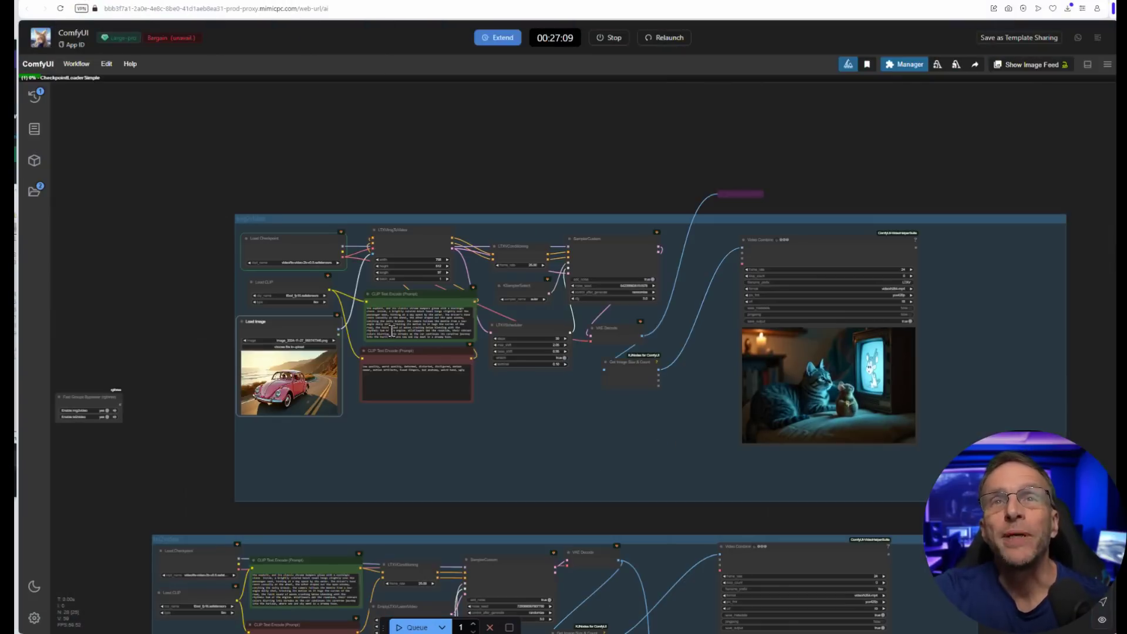
- Watch the pink Beetle clips in the img2video and txt2video Video Combine previews
drag(535, 470, 515, 458)
scroll(506, 441, up, 4)
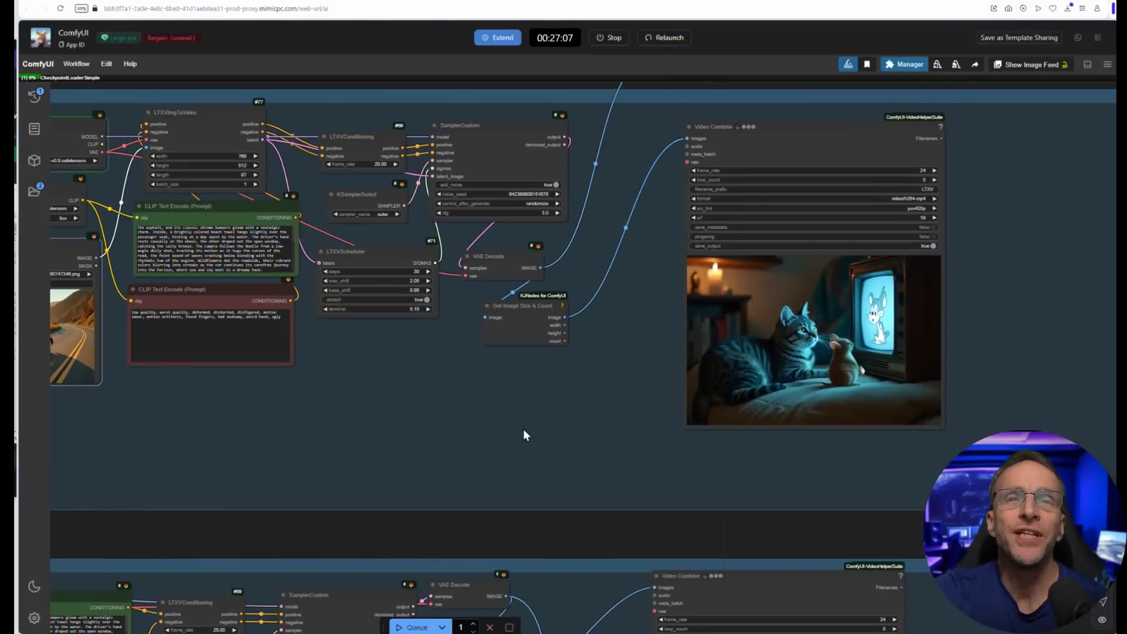
scroll(524, 437, down, 3)
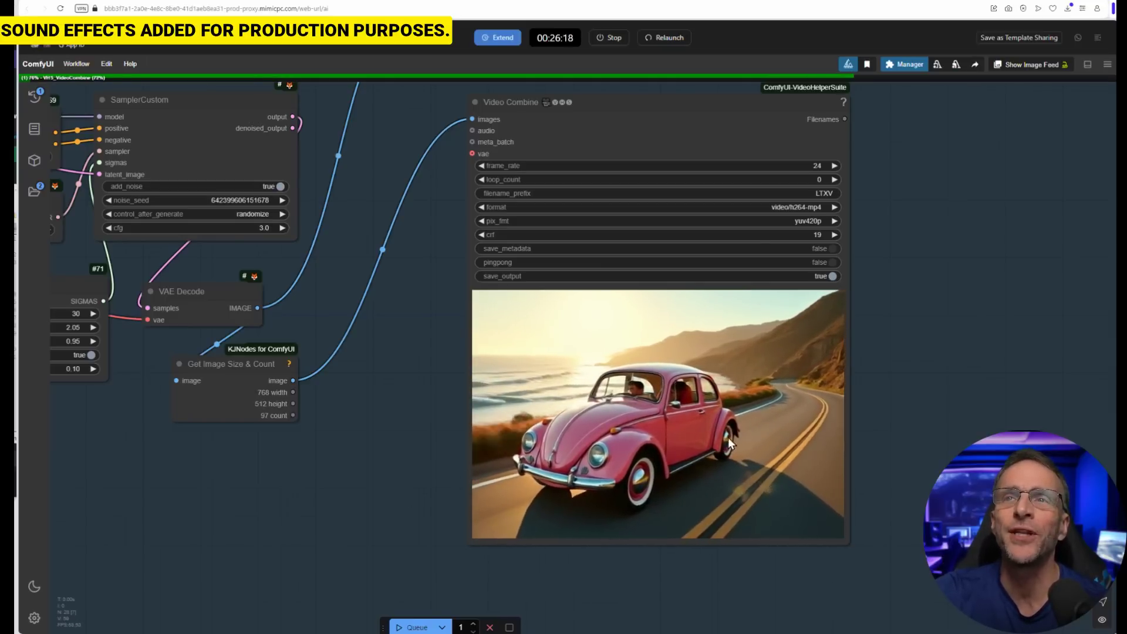
scroll(688, 478, down, 5)
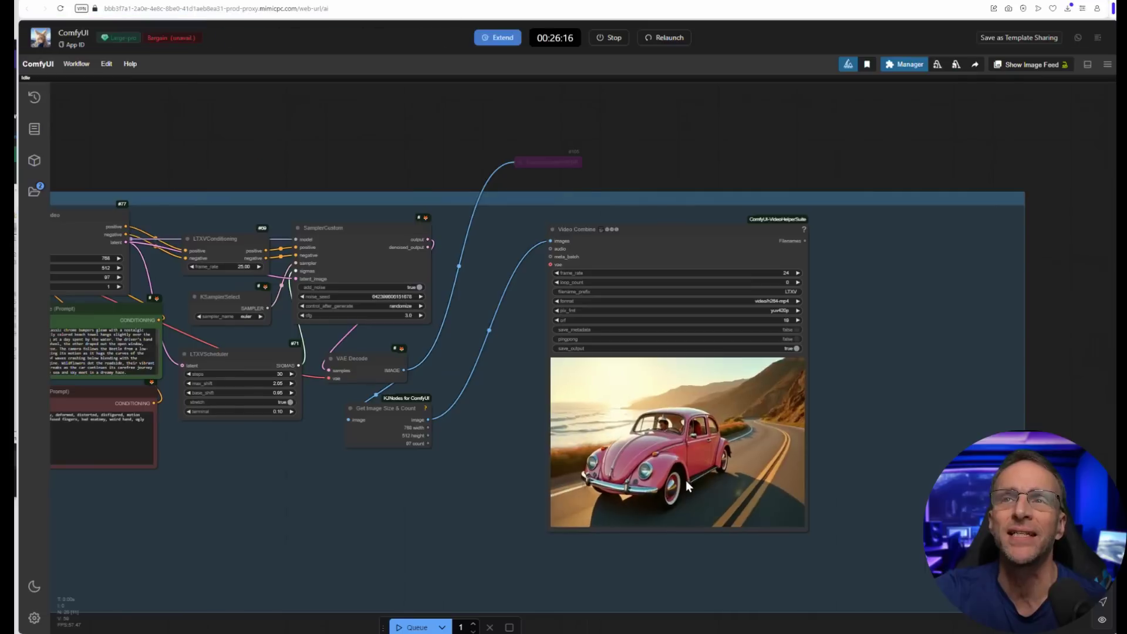
drag(660, 495, 537, 202)
scroll(584, 558, down, 2)
scroll(538, 523, up, 6)
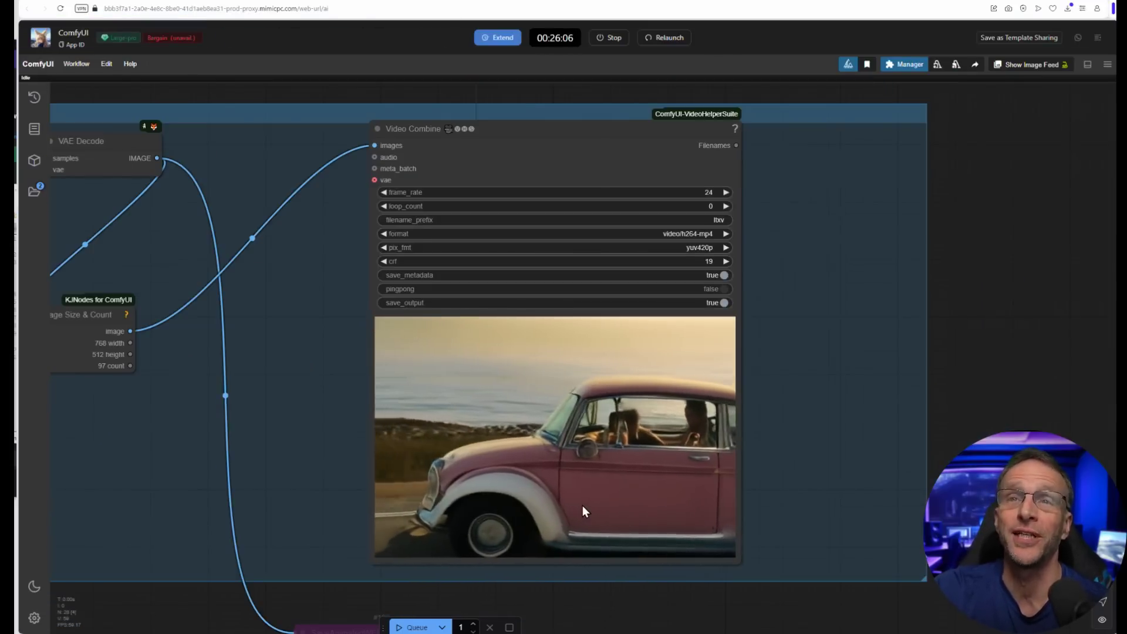
scroll(582, 506, down, 2)
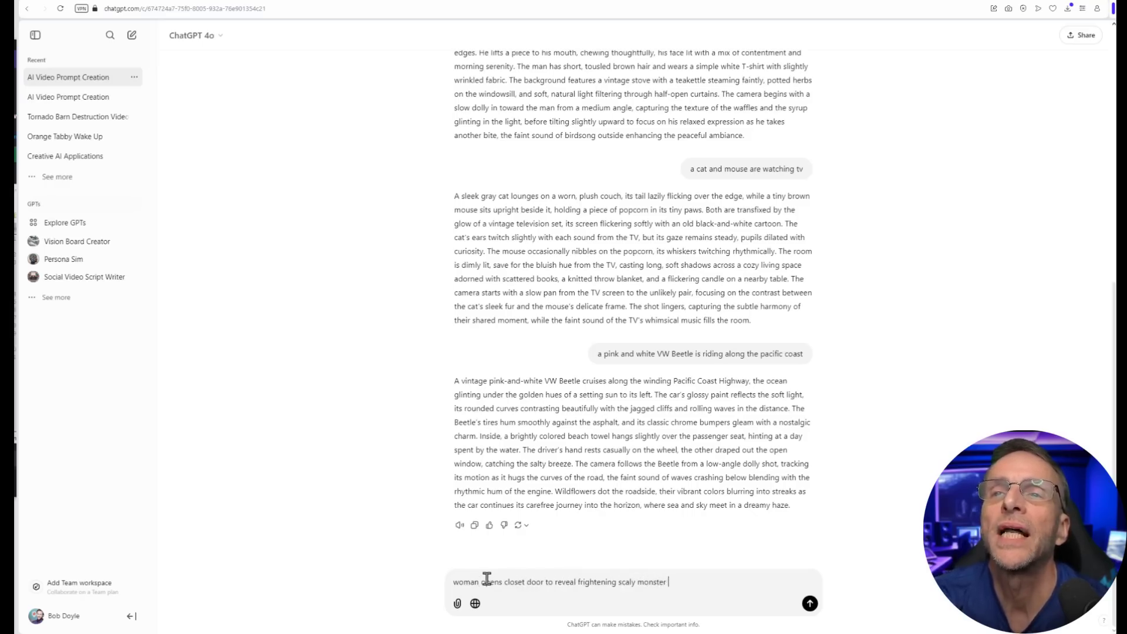
- Send the closet-monster request, copy the reply, and put it into both ComfyUI prompts
key(Return)
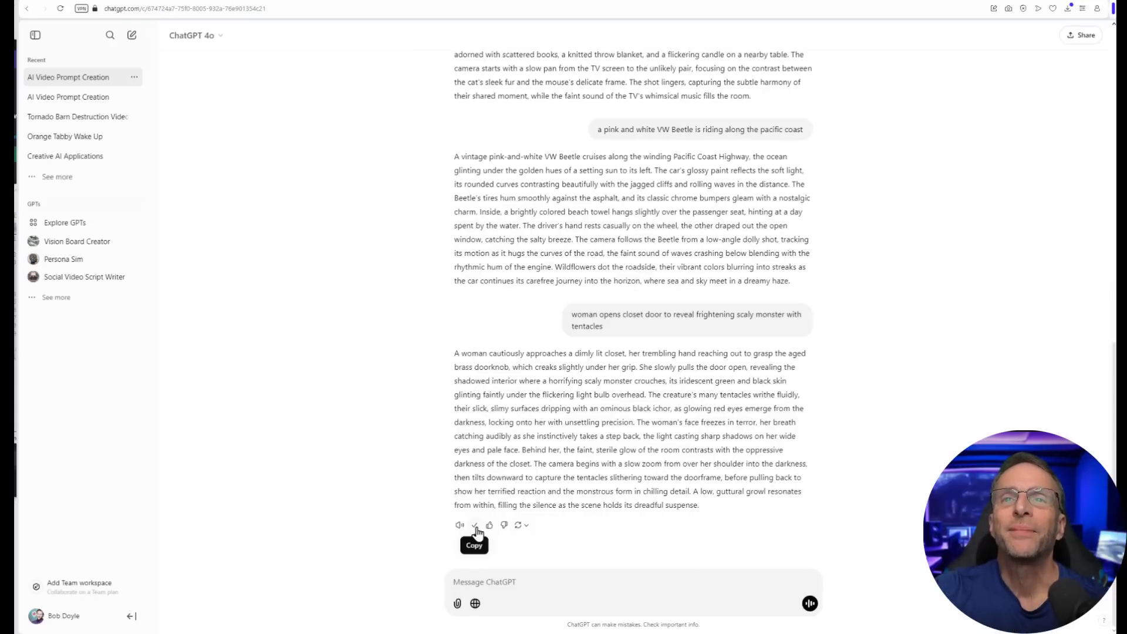
click(475, 525)
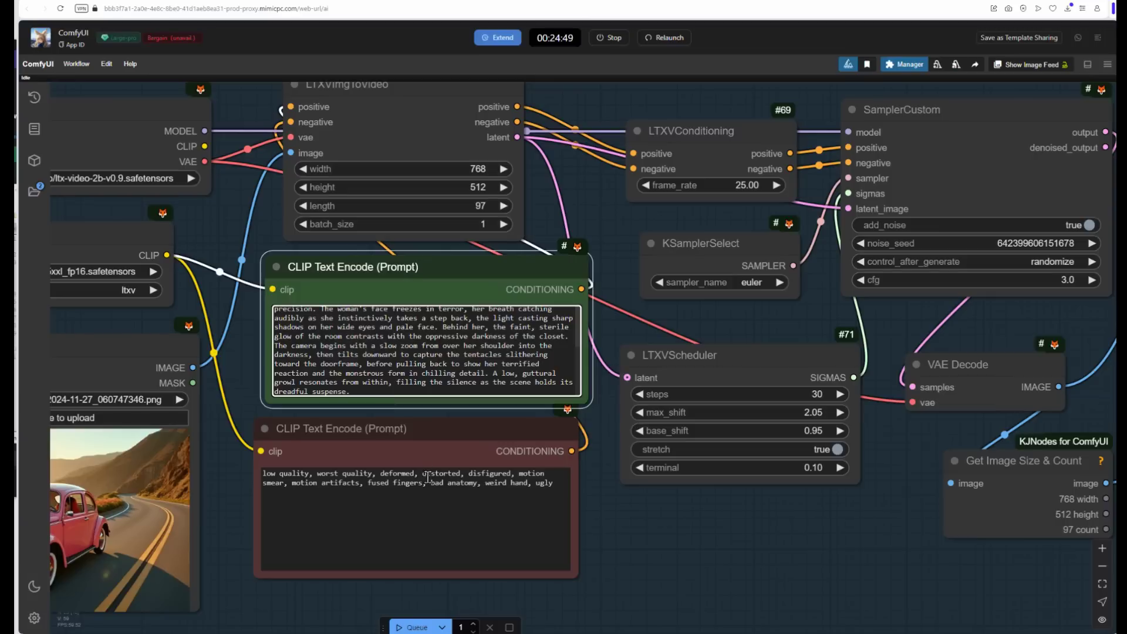
click(448, 530)
scroll(680, 554, down, 5)
drag(684, 558, 545, 138)
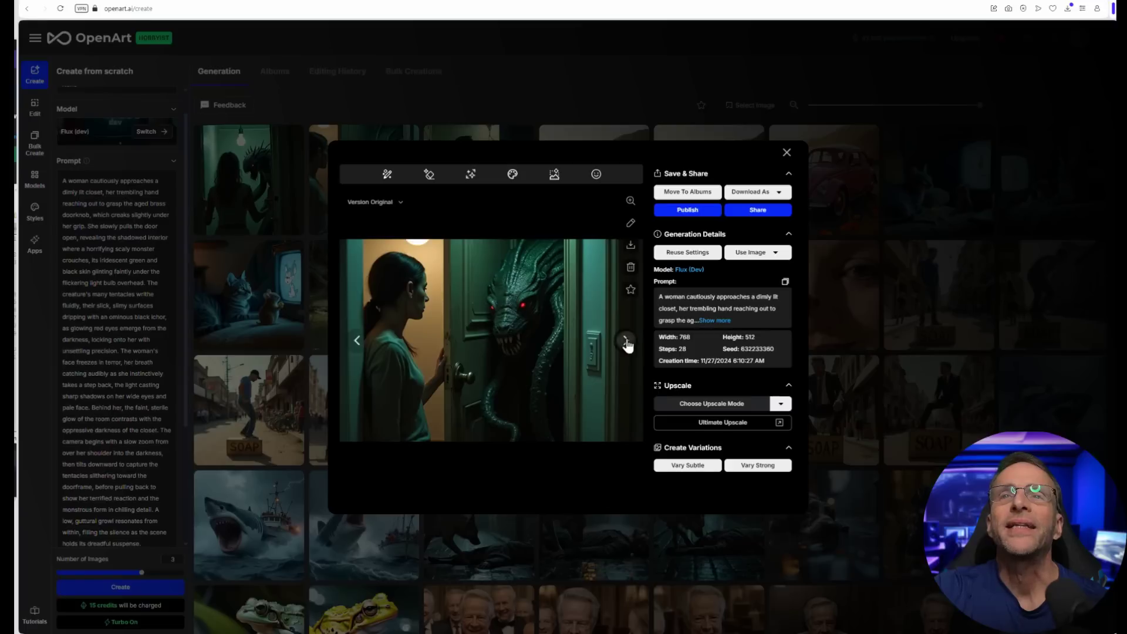
- Copy OpenArt's image of the woman opening the closet onto the monster
click(626, 342)
click(357, 340)
right_click(511, 374)
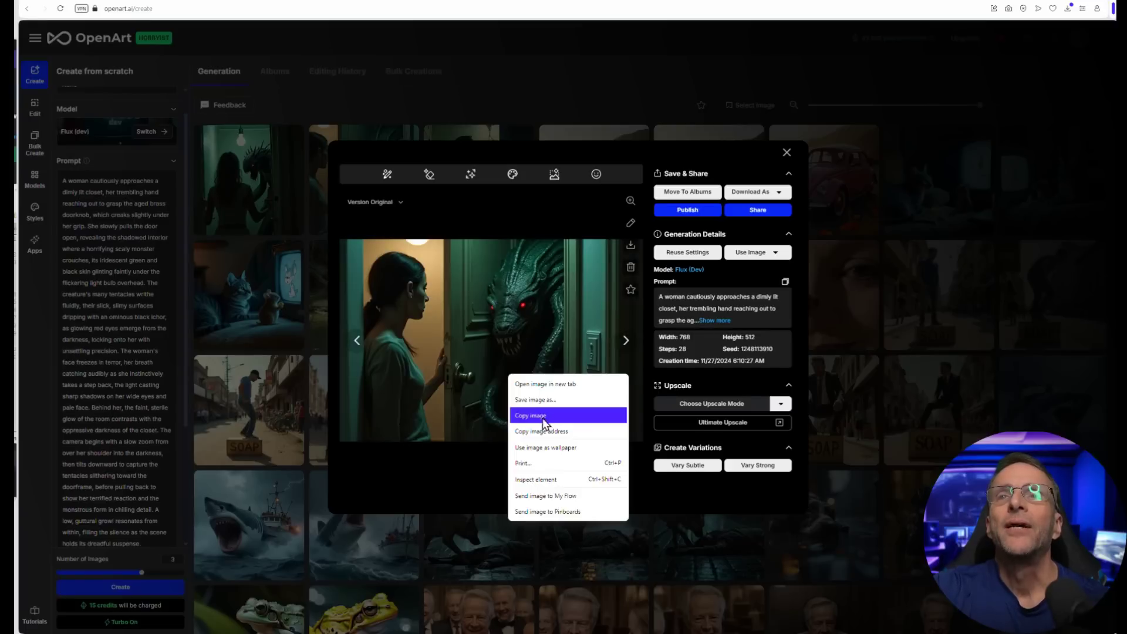
click(536, 416)
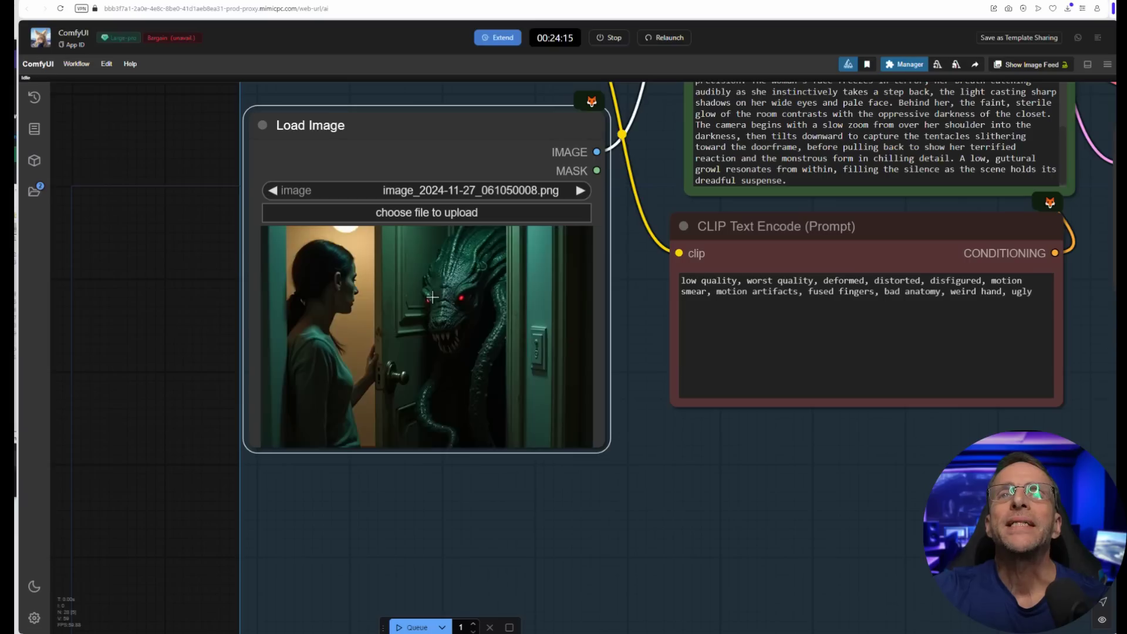
- Watch the closet-monster clips in the img2video and txt2video Video Combine previews
scroll(754, 521, down, 3)
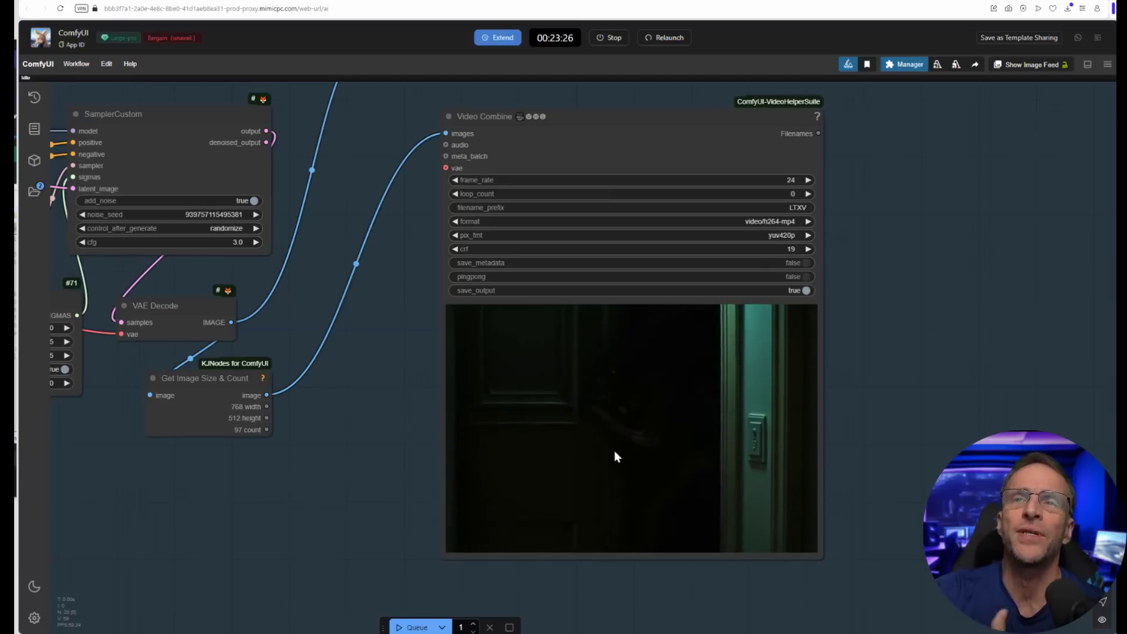
scroll(840, 458, down, 5)
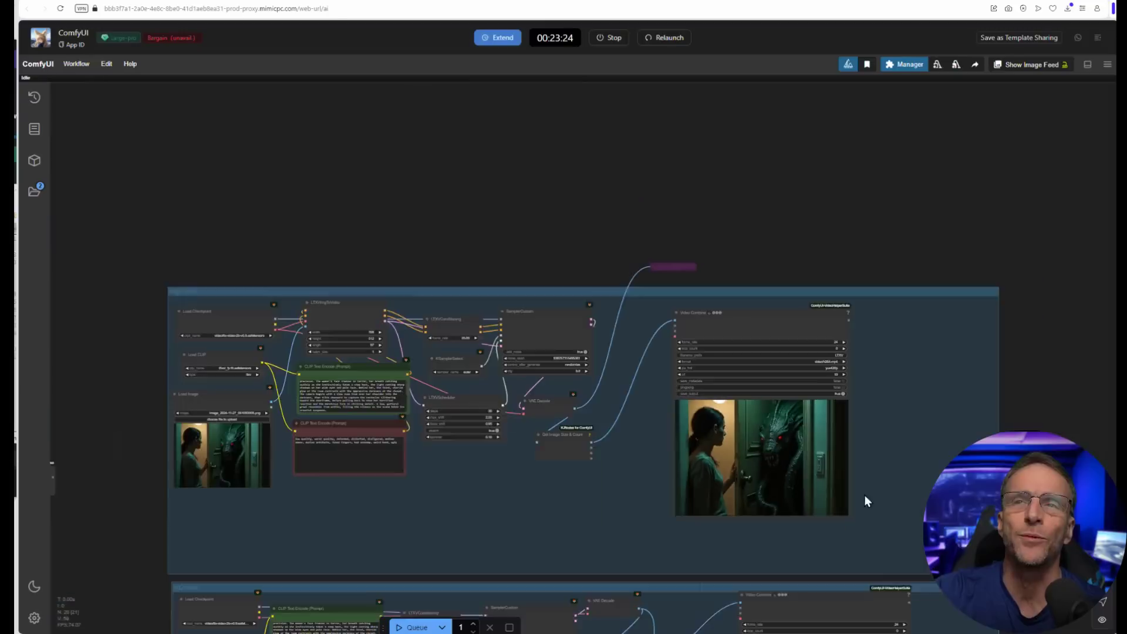
drag(865, 498, 660, 214)
scroll(748, 461, up, 5)
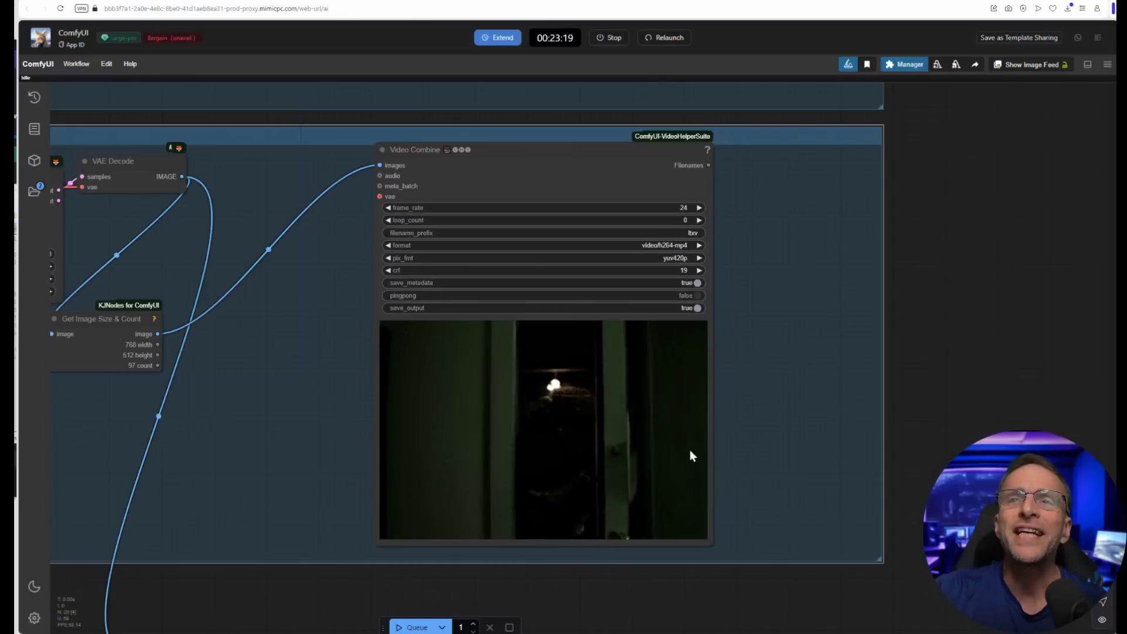
scroll(640, 458, up, 5)
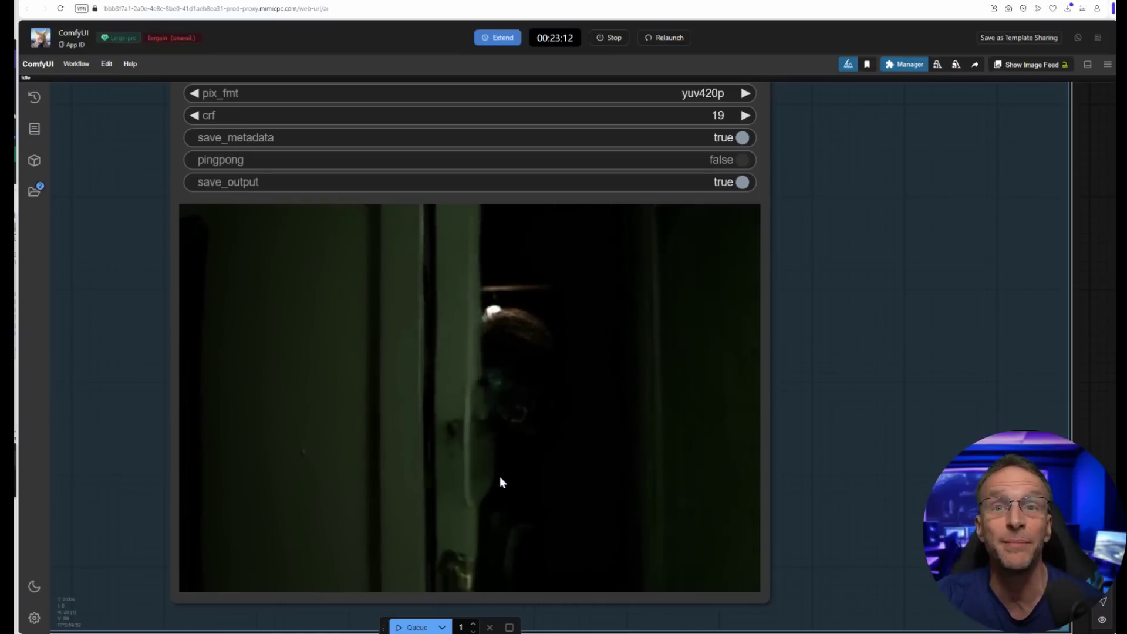
scroll(499, 477, down, 8)
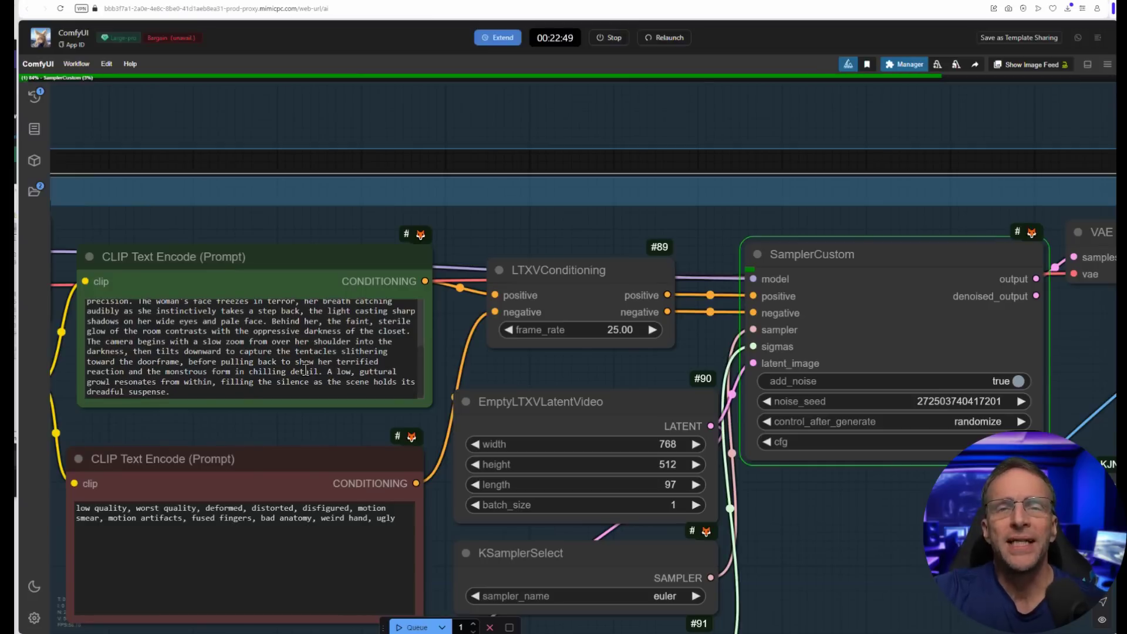
scroll(797, 235, down, 3)
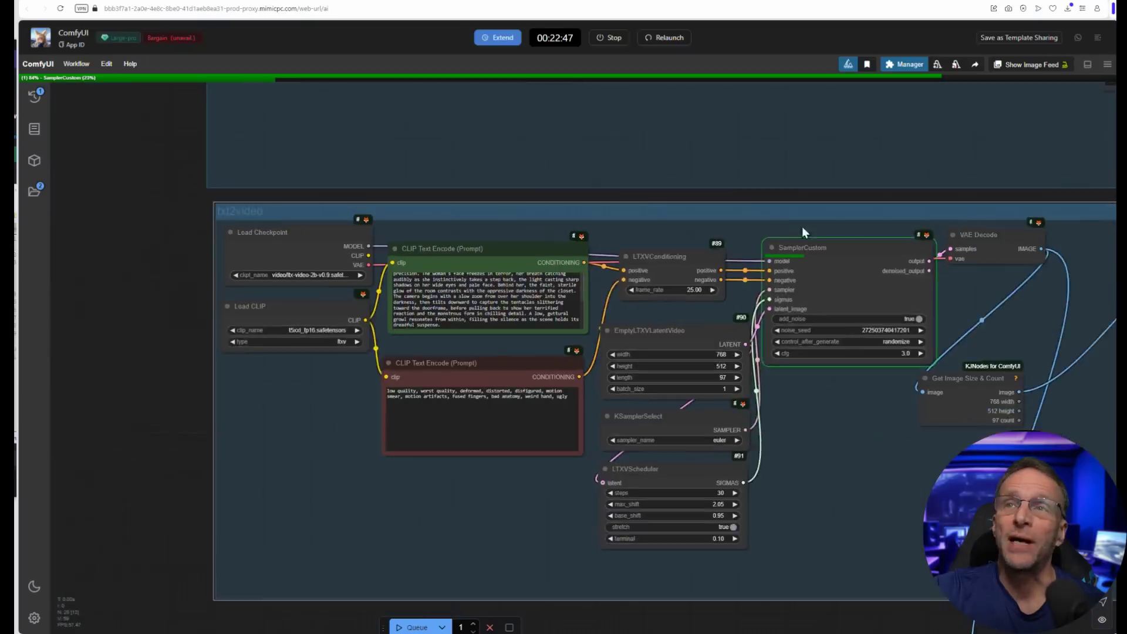
drag(839, 223, 653, 334)
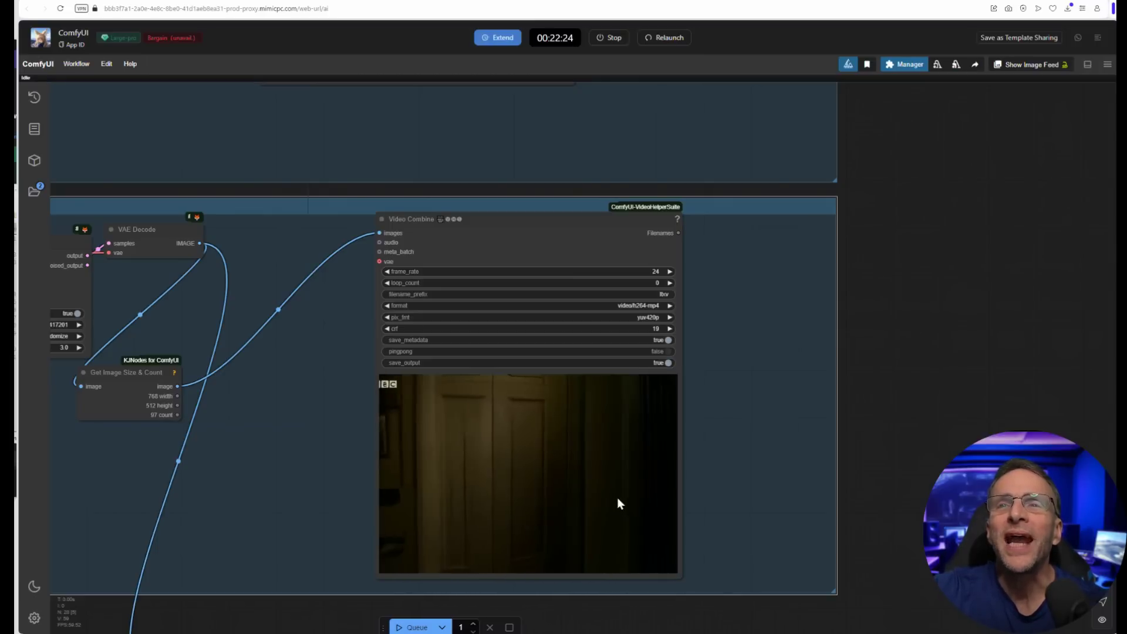
scroll(307, 382, down, 2)
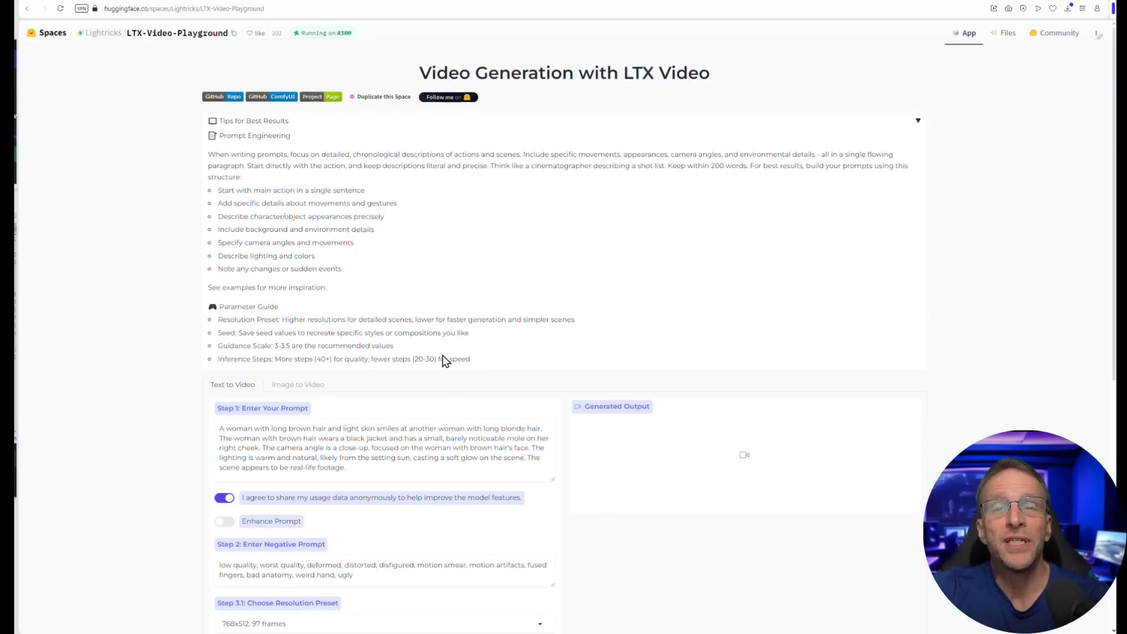
- Browse the Step 3.1 Resolution Preset list, from 1216x704/41 frames to 512x320/257 frames
scroll(442, 352, down, 2)
scroll(433, 339, up, 2)
scroll(239, 346, down, 3)
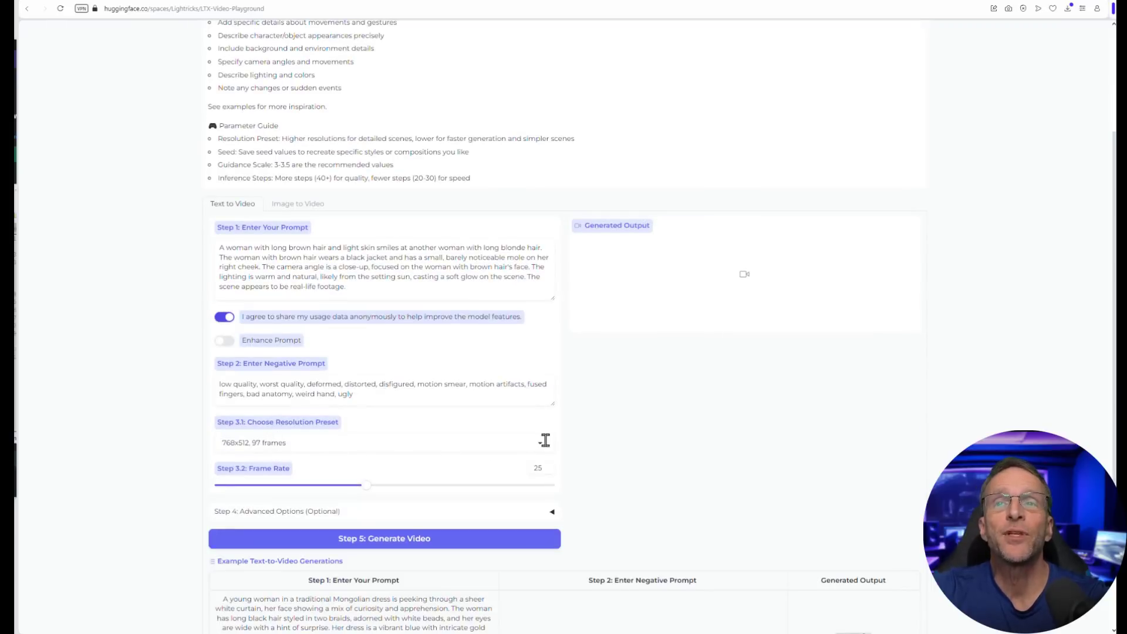
click(516, 444)
scroll(270, 181, up, 3)
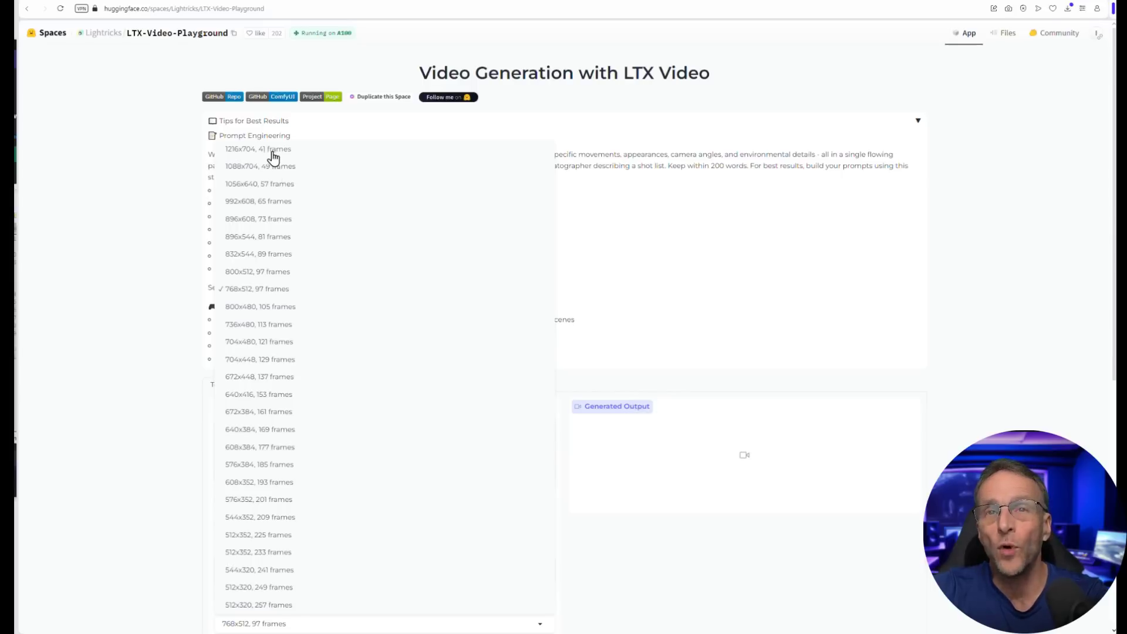
scroll(287, 521, down, 3)
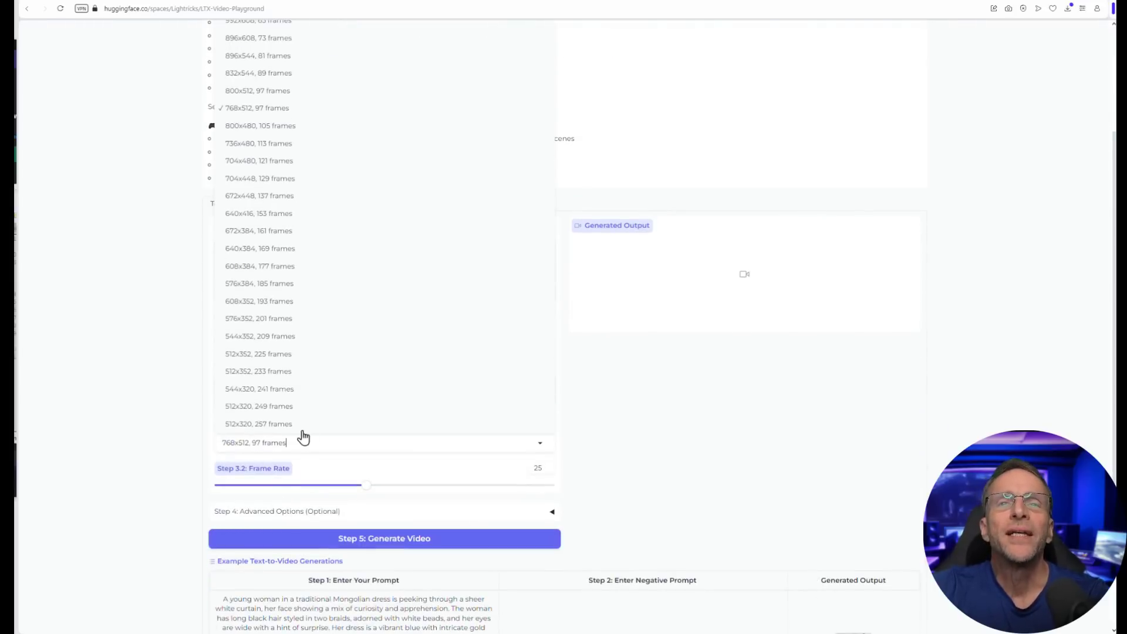
click(315, 459)
scroll(334, 439, up, 2)
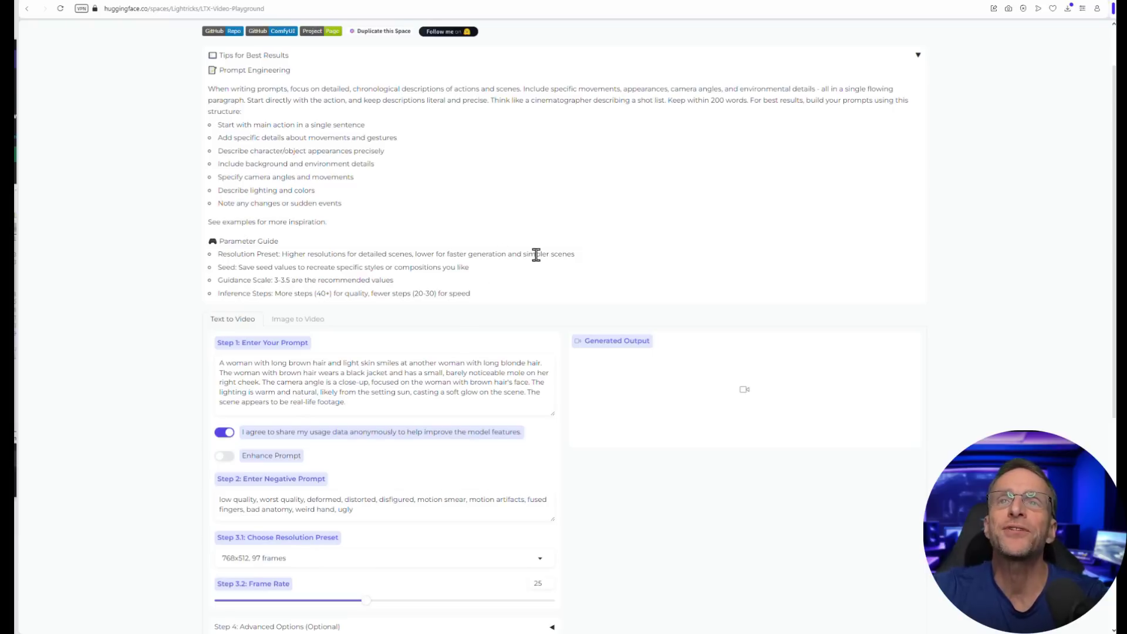
scroll(477, 346, down, 4)
click(292, 328)
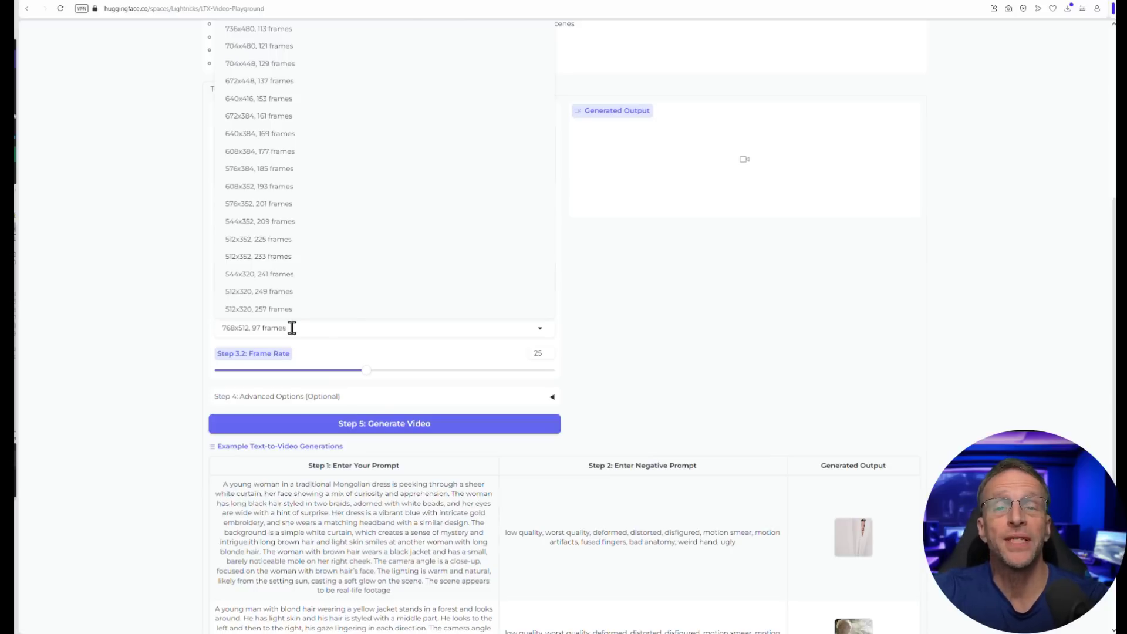
scroll(268, 166, up, 5)
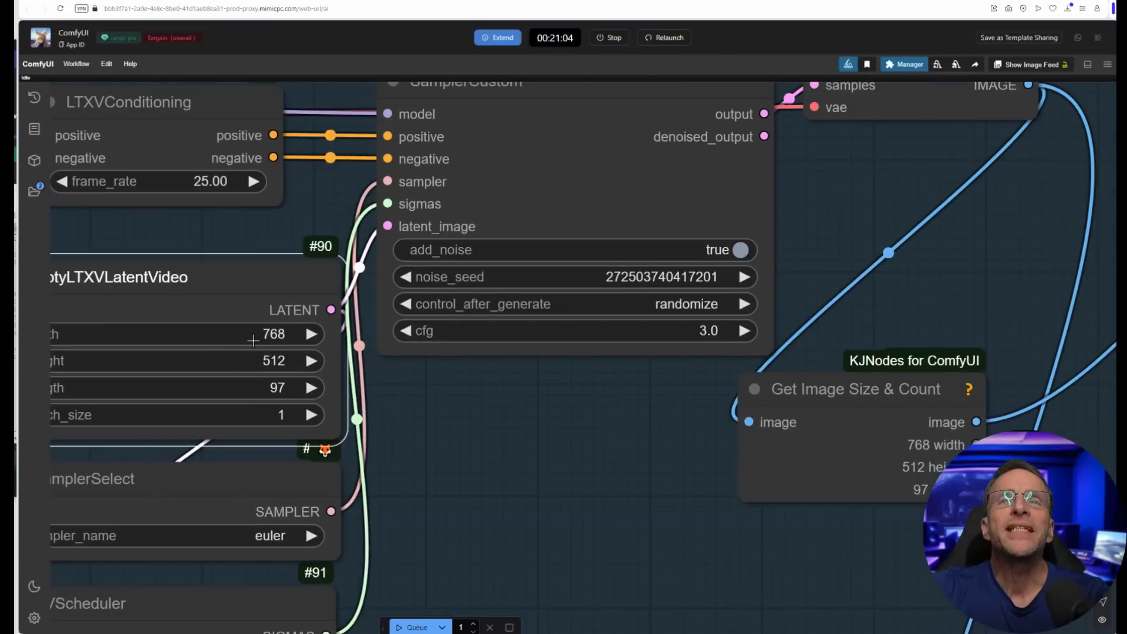
- Set the EmptyLTXVLatentVideo size to 1216 by 704
click(253, 340)
text(1216)
key(Return)
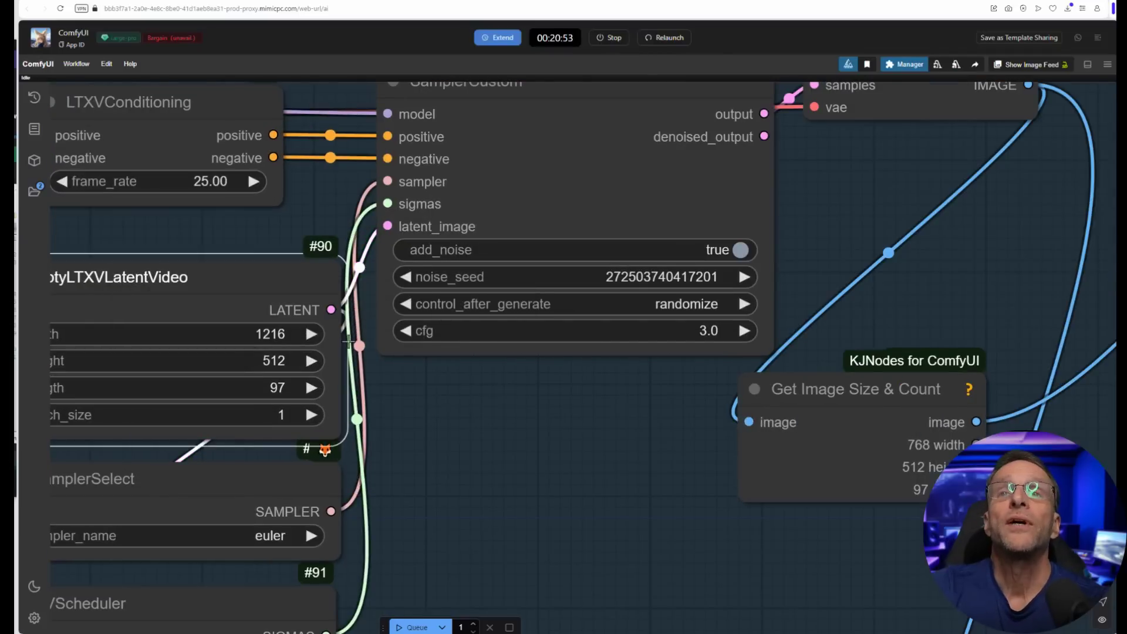
click(274, 360)
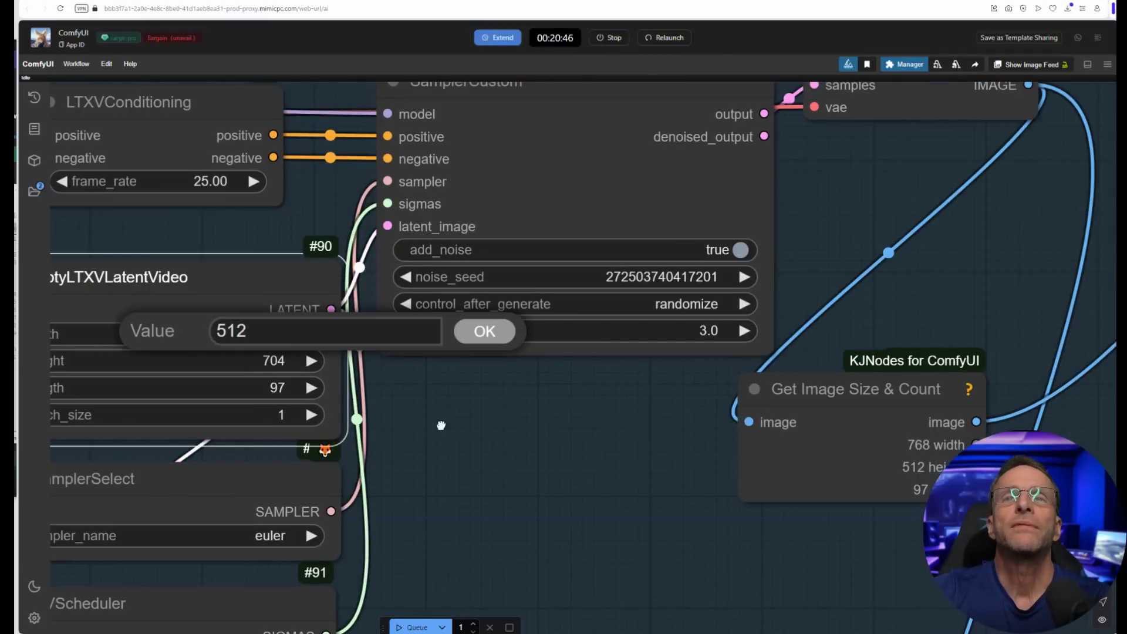
click(441, 425)
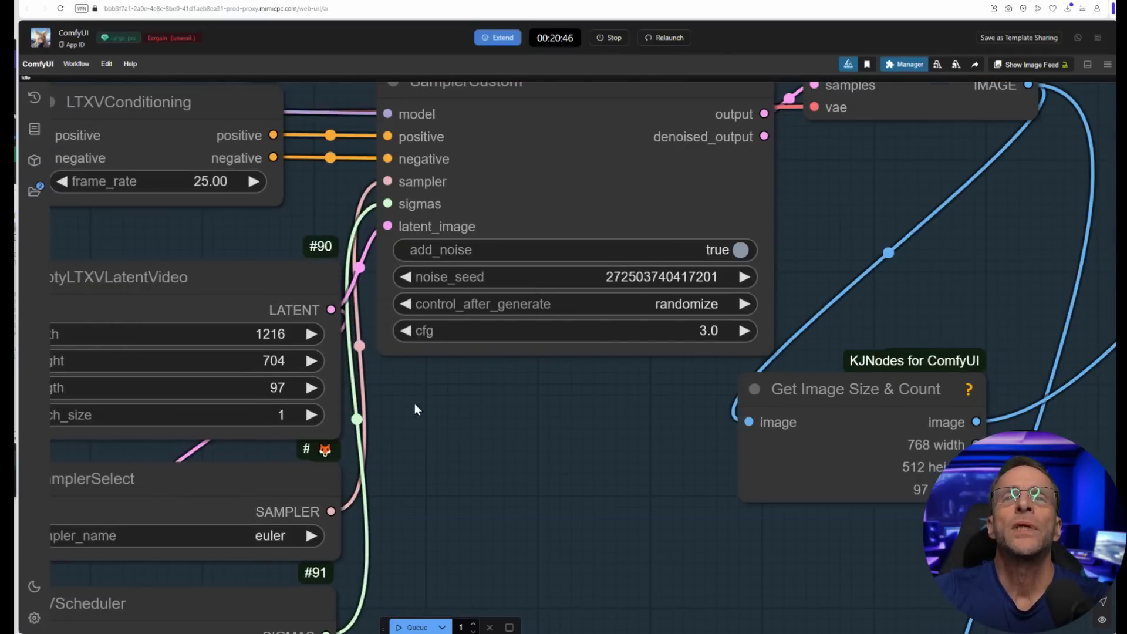
- Set the LTXVImgToVideo node to width 1216 and a length of 41 frames
scroll(325, 395, down, 5)
scroll(421, 460, up, 4)
drag(422, 459, 362, 351)
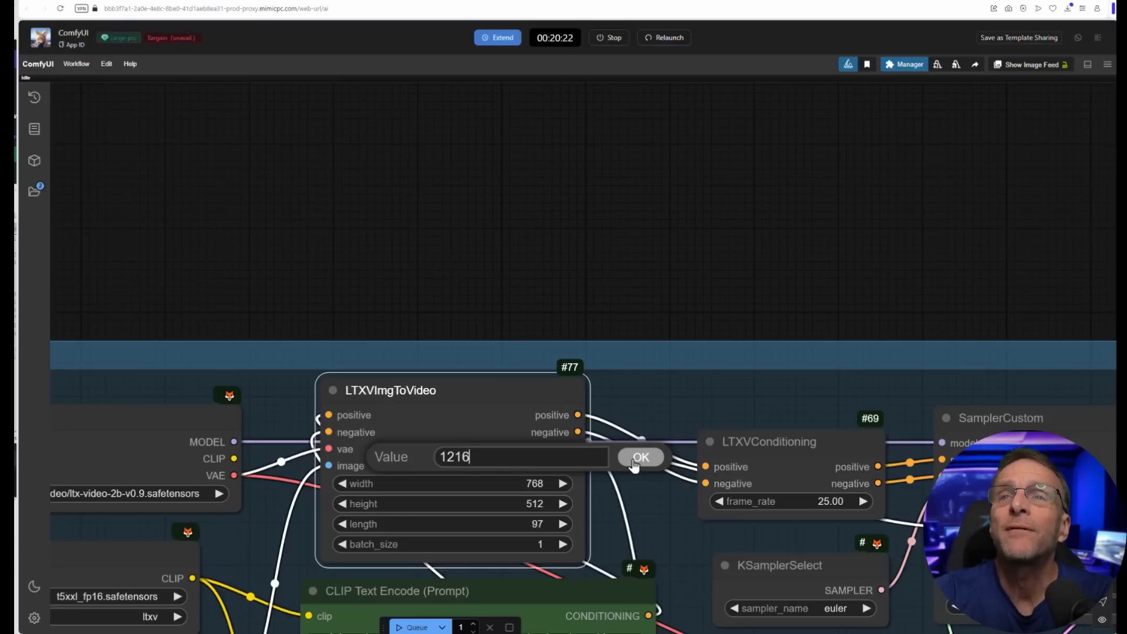
click(640, 457)
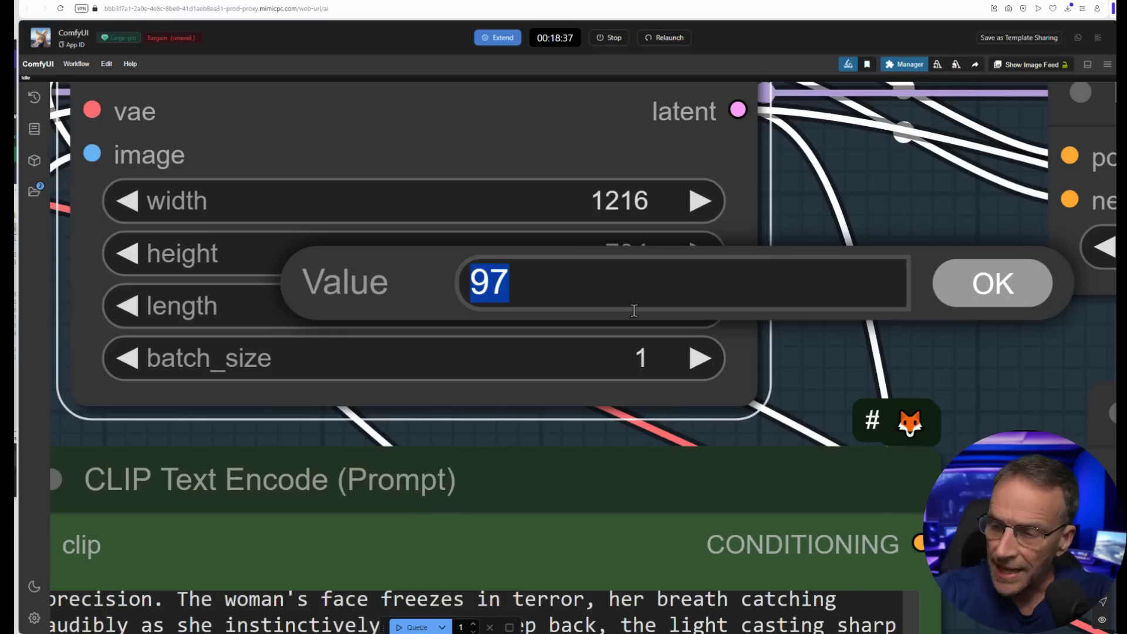
text(4)
key(Escape)
scroll(633, 310, down, 10)
scroll(873, 464, up, 5)
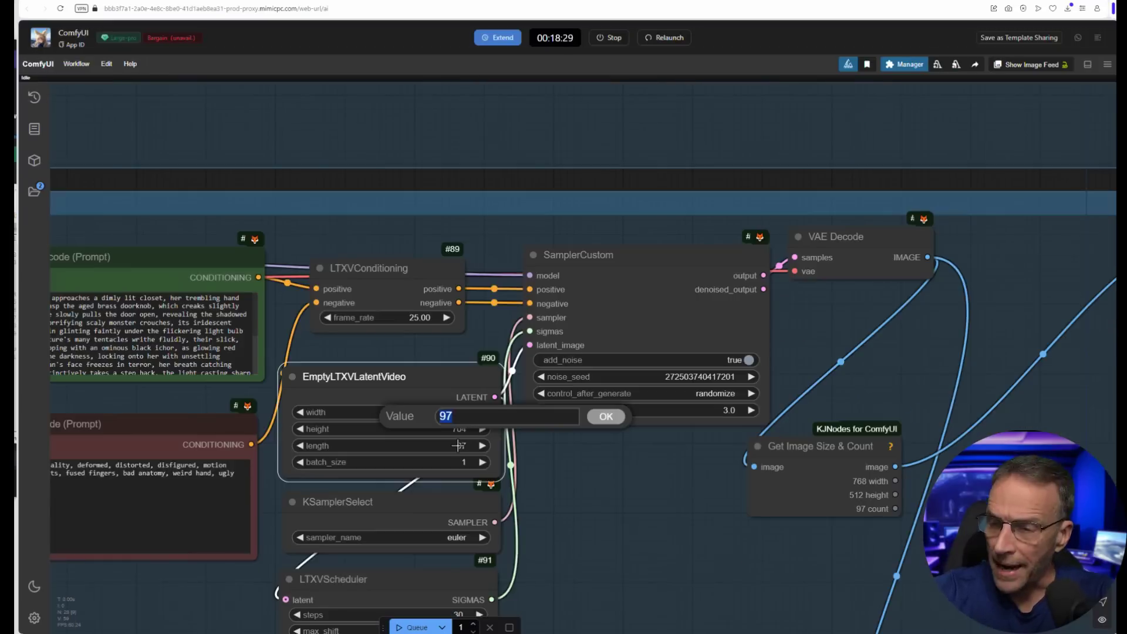
key(Return)
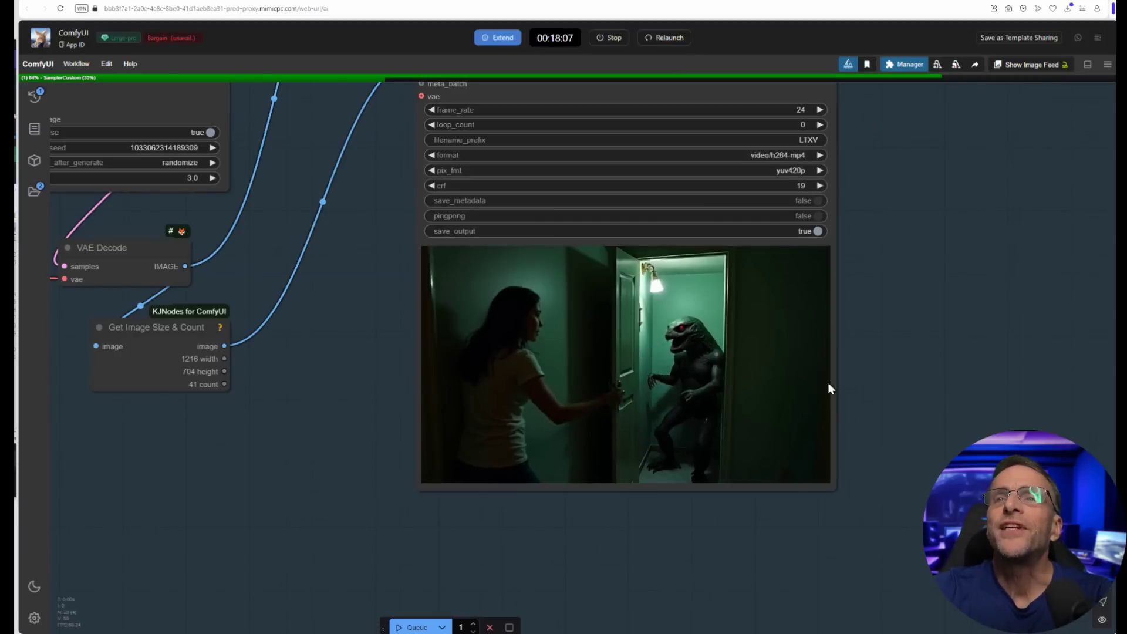
- Zoom into each Video Combine preview to watch the 1216×704, 41-frame closet-monster clips
scroll(643, 340, up, 8)
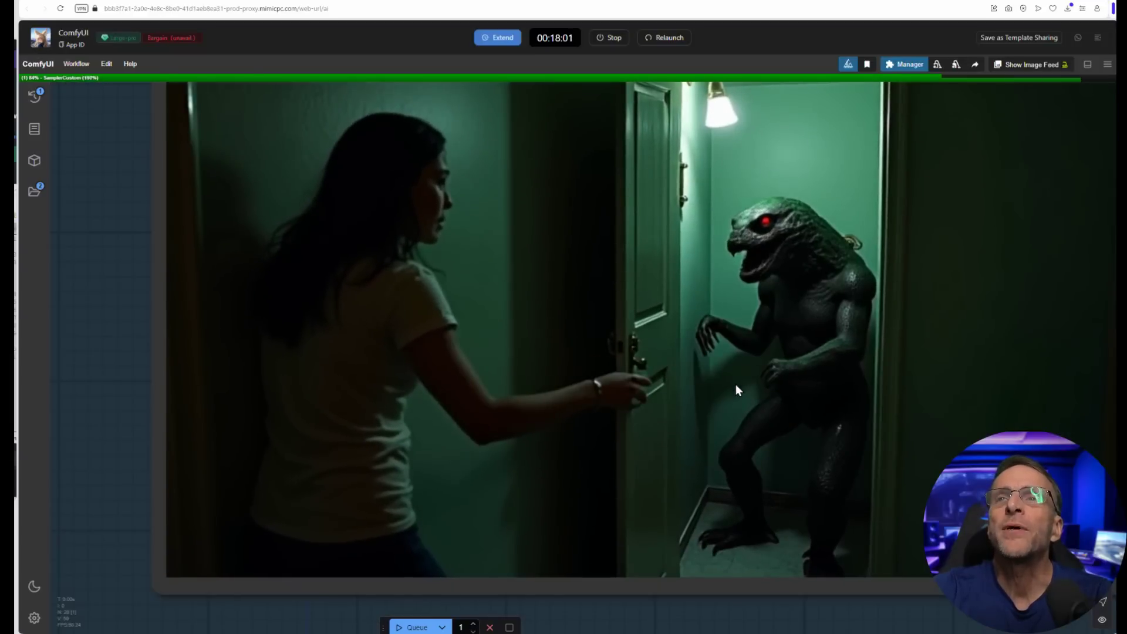
scroll(735, 384, down, 4)
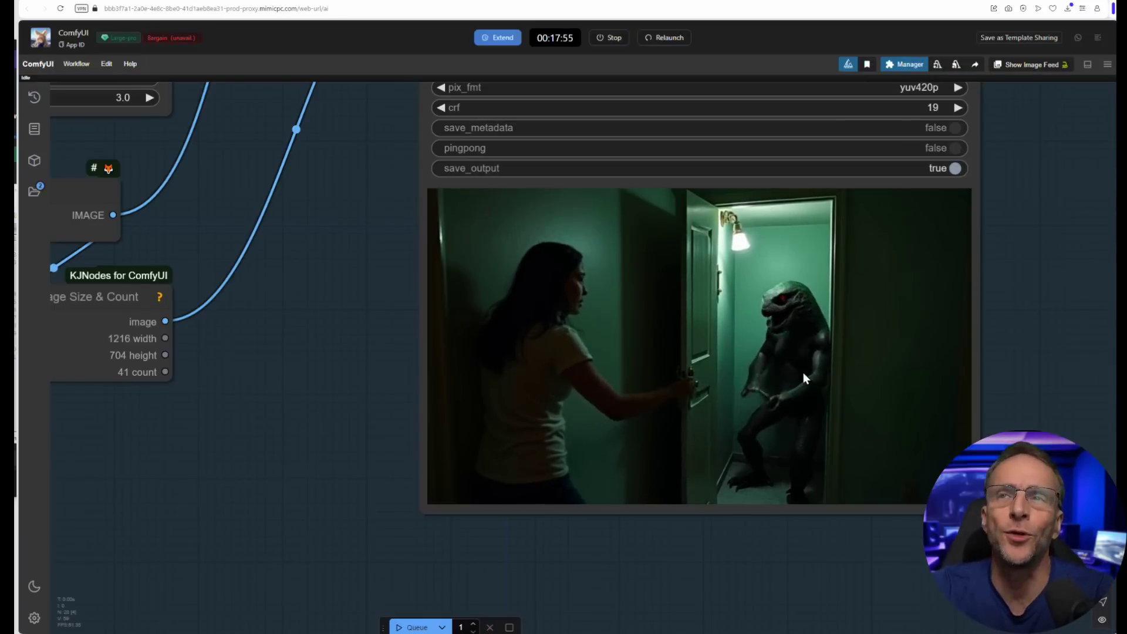
scroll(781, 369, down, 3)
scroll(742, 432, down, 5)
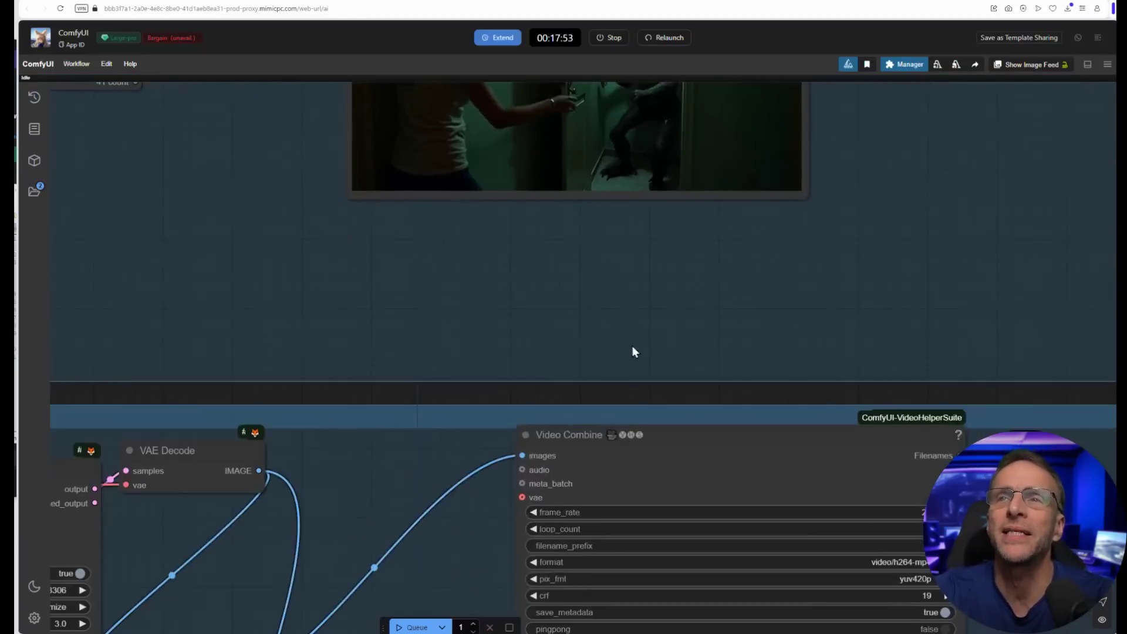
scroll(642, 383, down, 3)
scroll(627, 429, up, 3)
scroll(627, 429, up, 5)
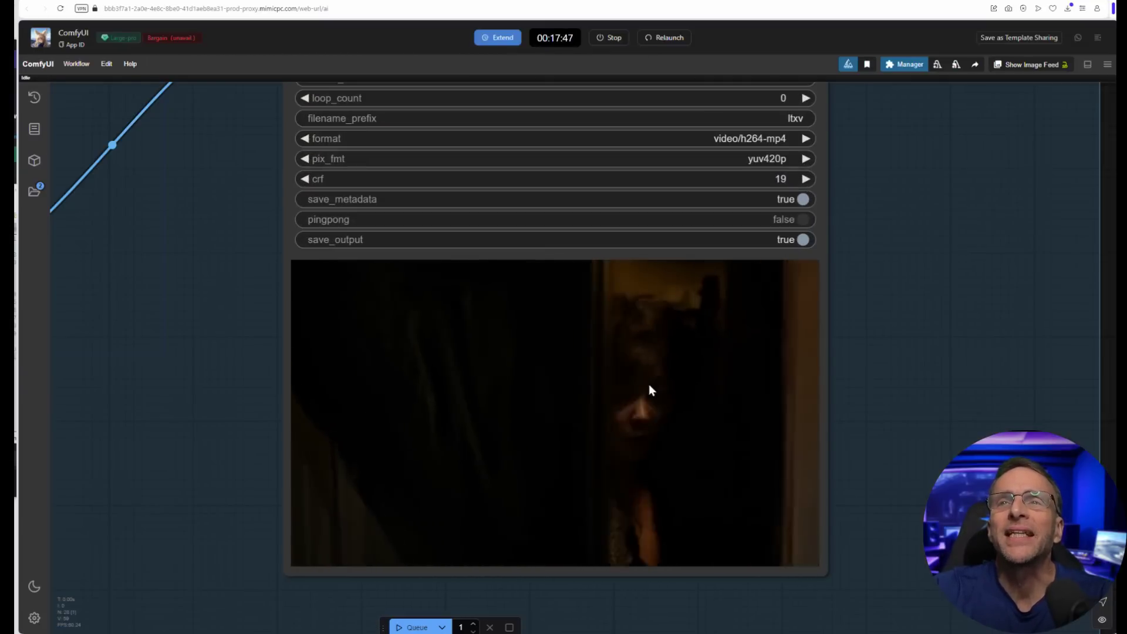
scroll(599, 430, up, 3)
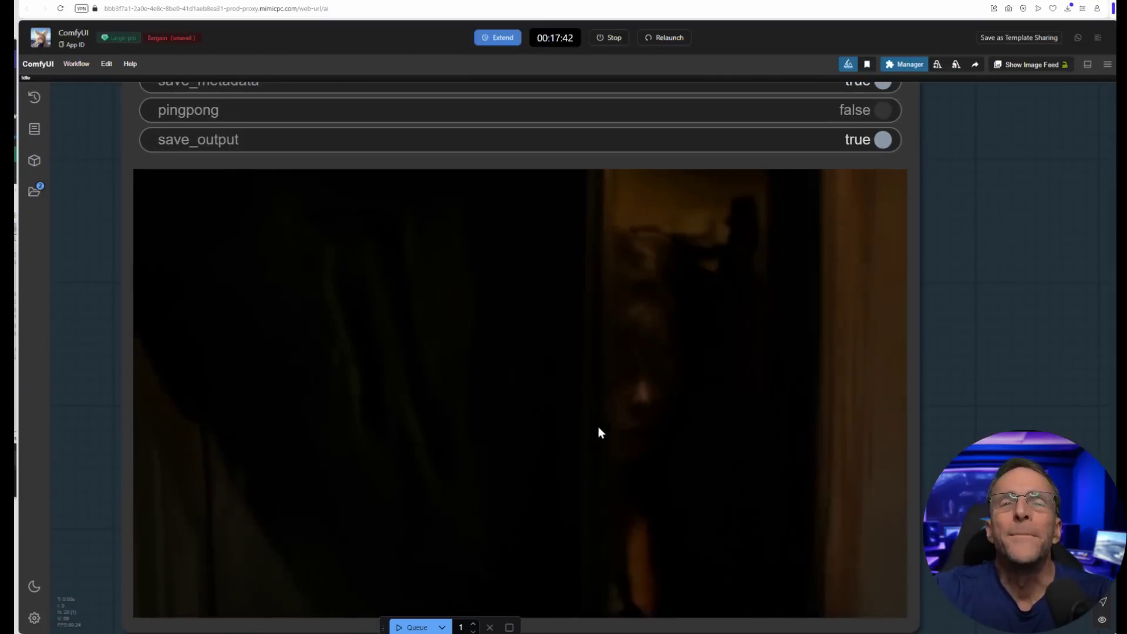
scroll(597, 435, down, 10)
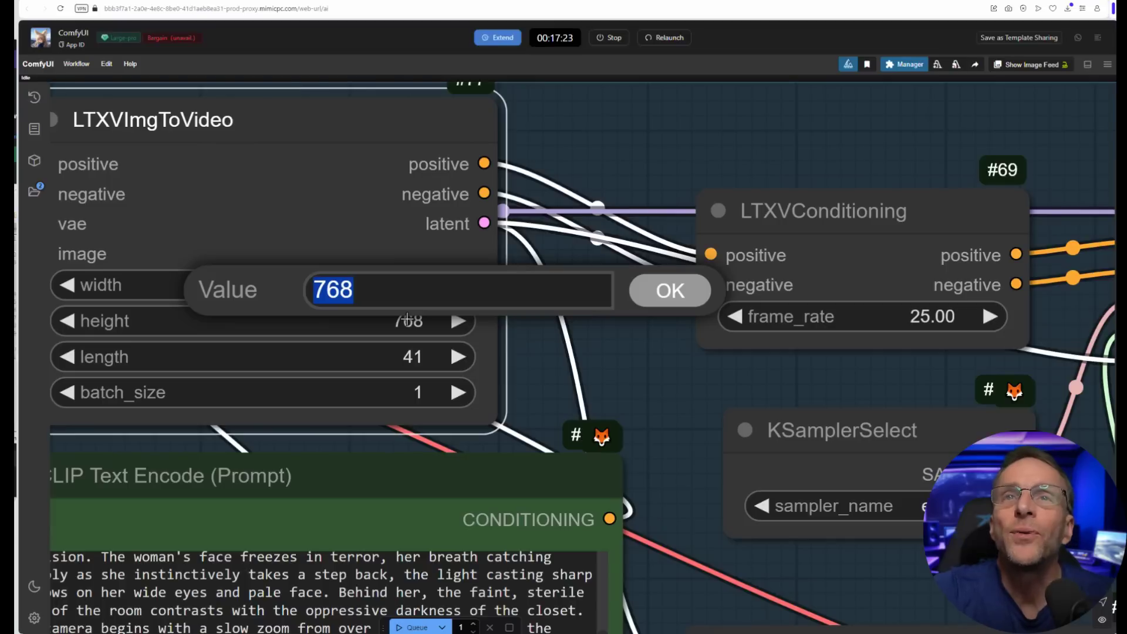
- Set the image-to-video node's height to 320 and length to 257 frames
text(320)
key(Return)
click(405, 347)
text(257)
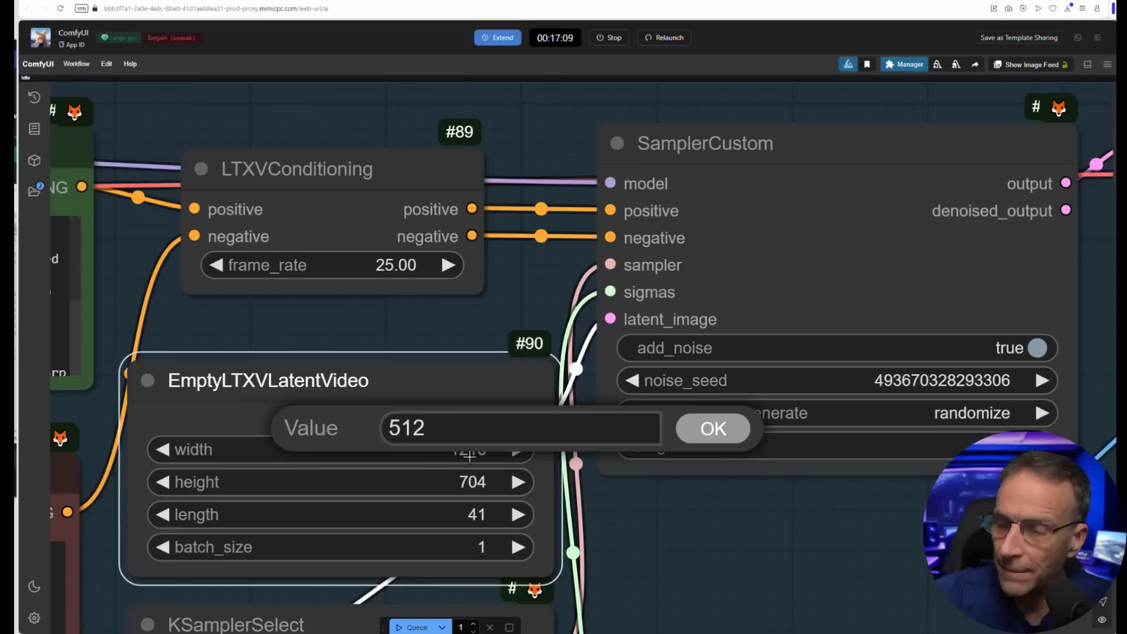
key(Return)
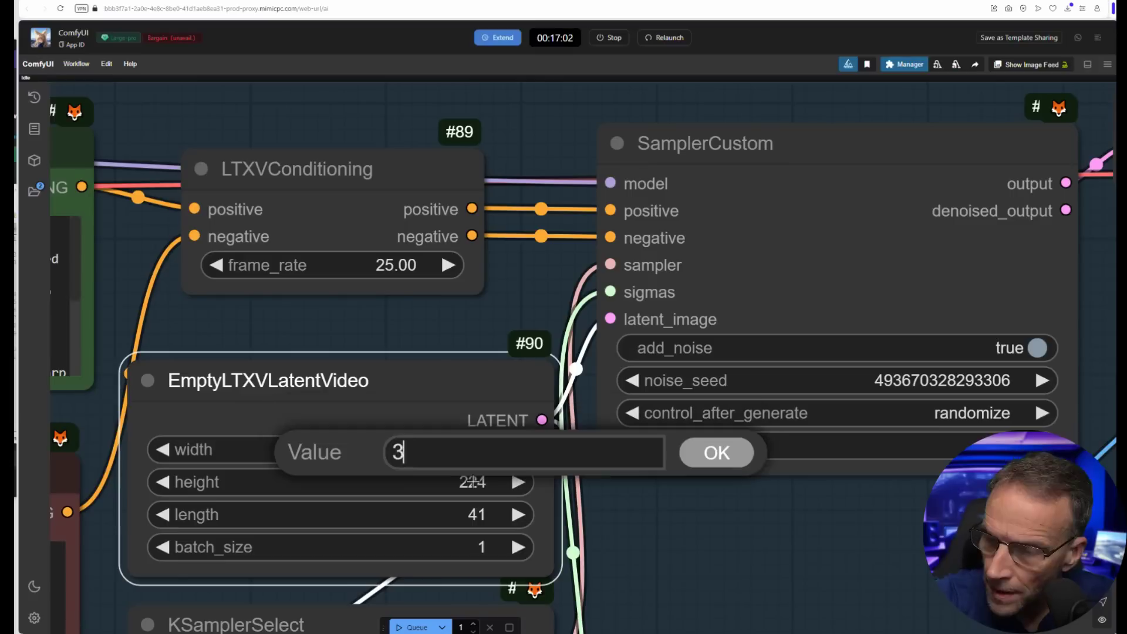
key(Escape)
- Enter 257 in the text-to-video latent settings
click(473, 482)
text(2)
text(57)
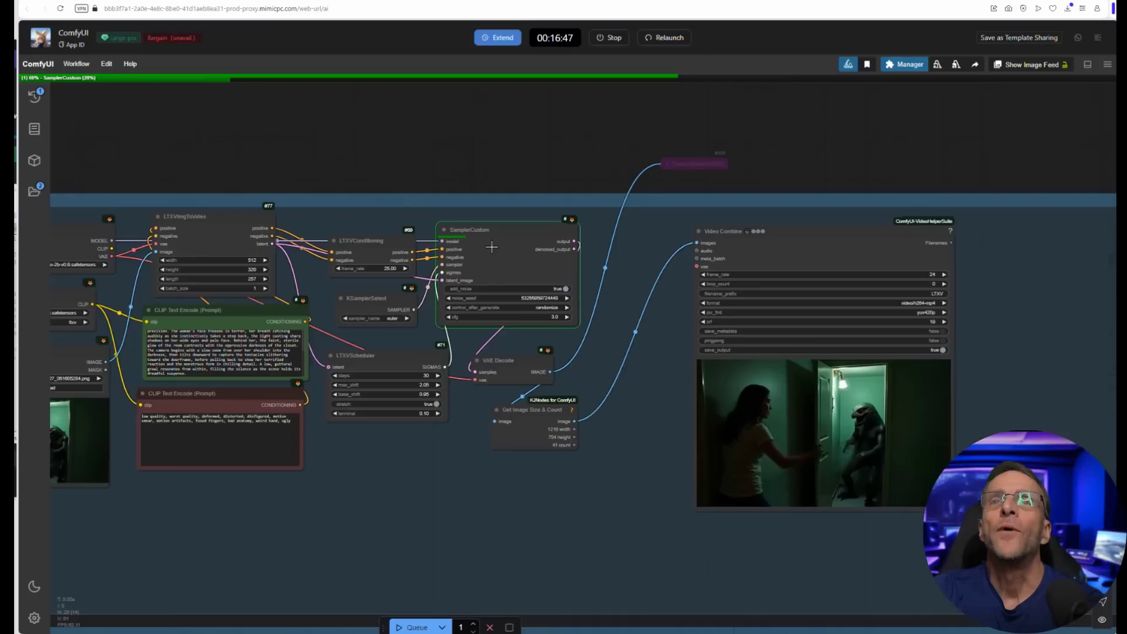
scroll(493, 237, up, 5)
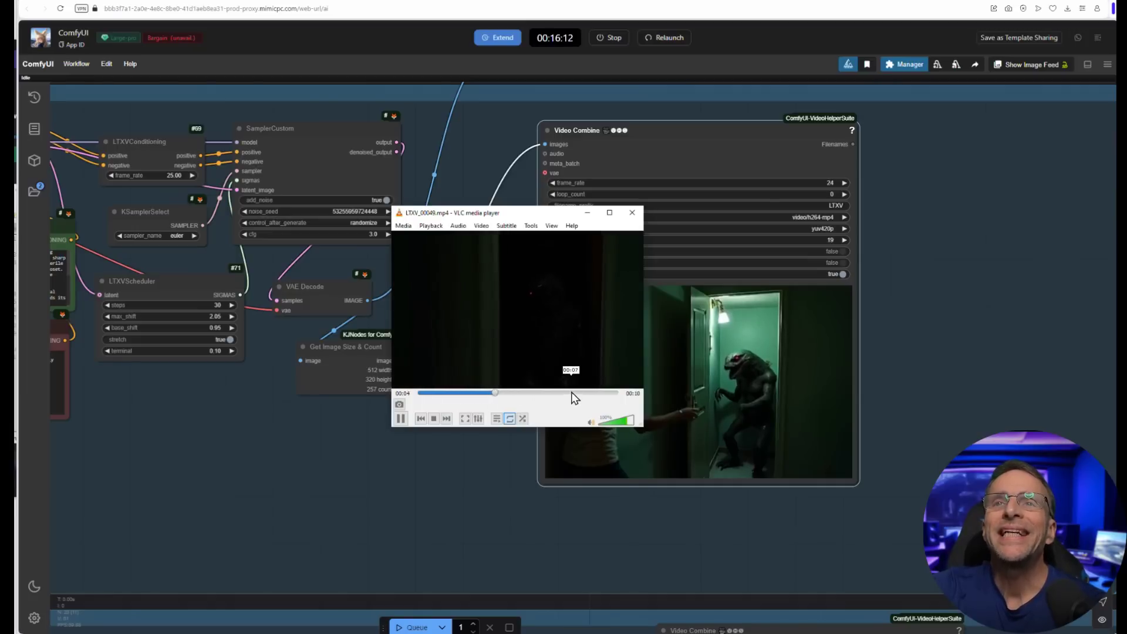
- Watch the 512×320, 257-frame monster clip in VLC, then close the player
scroll(542, 313, up, 5)
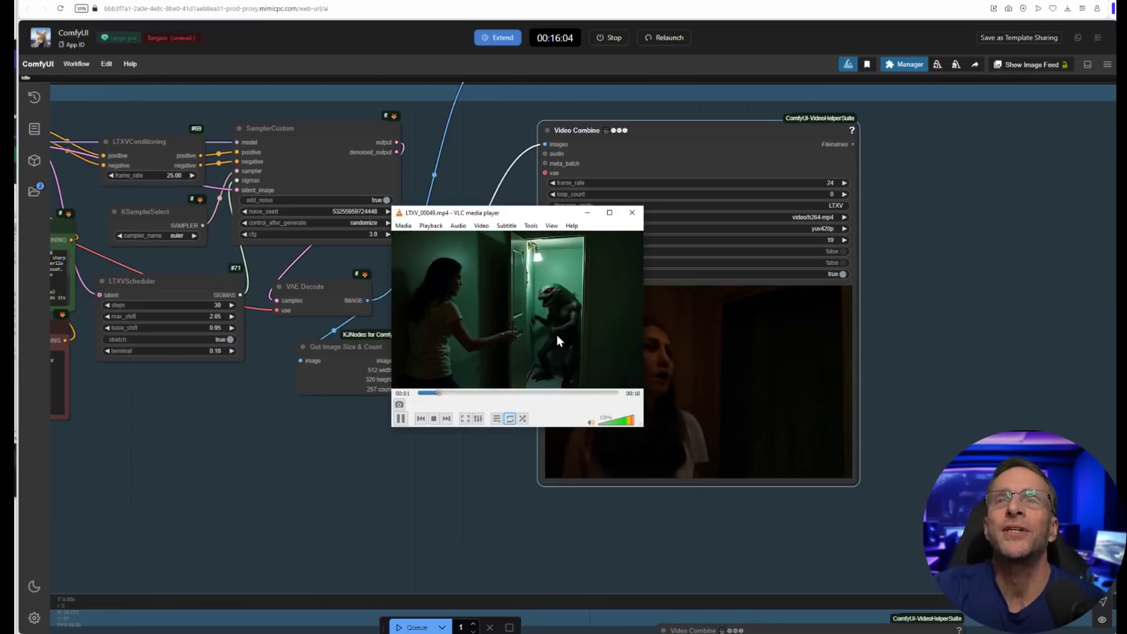
click(633, 212)
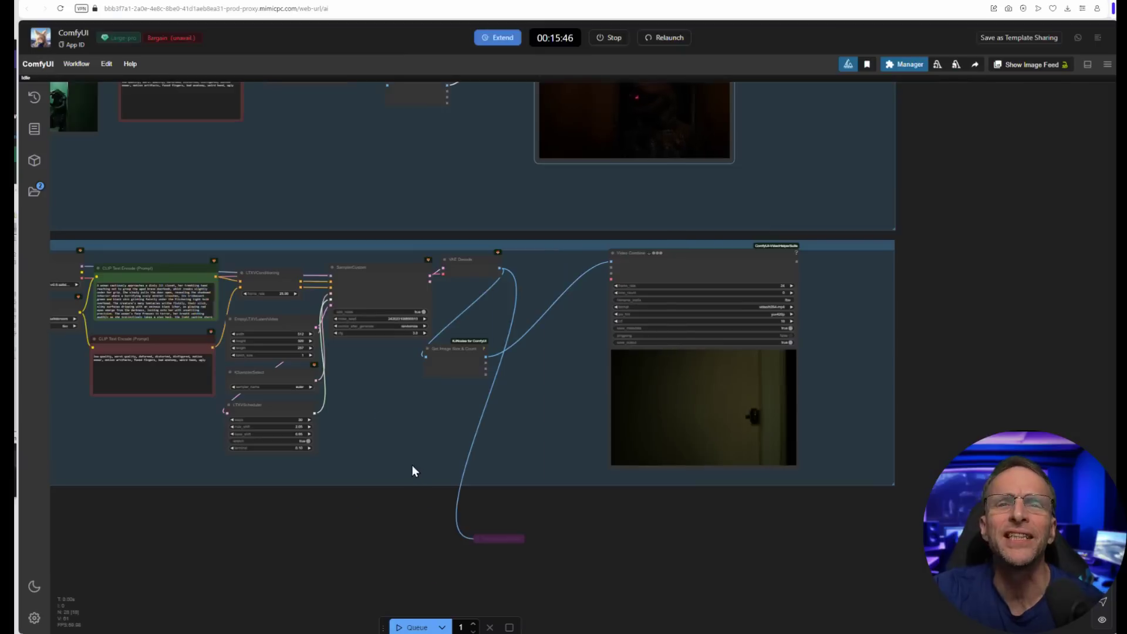
scroll(413, 468, down, 5)
scroll(565, 300, up, 6)
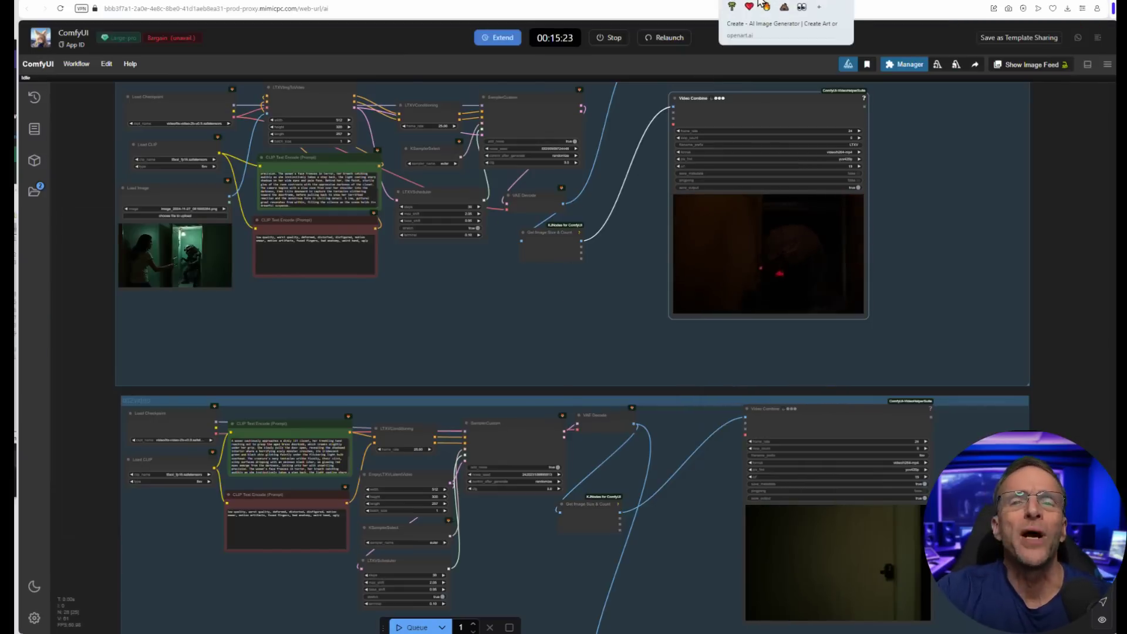
- Ask ChatGPT to expand 'duck swimming in a pond' into a detailed video prompt
click(829, 3)
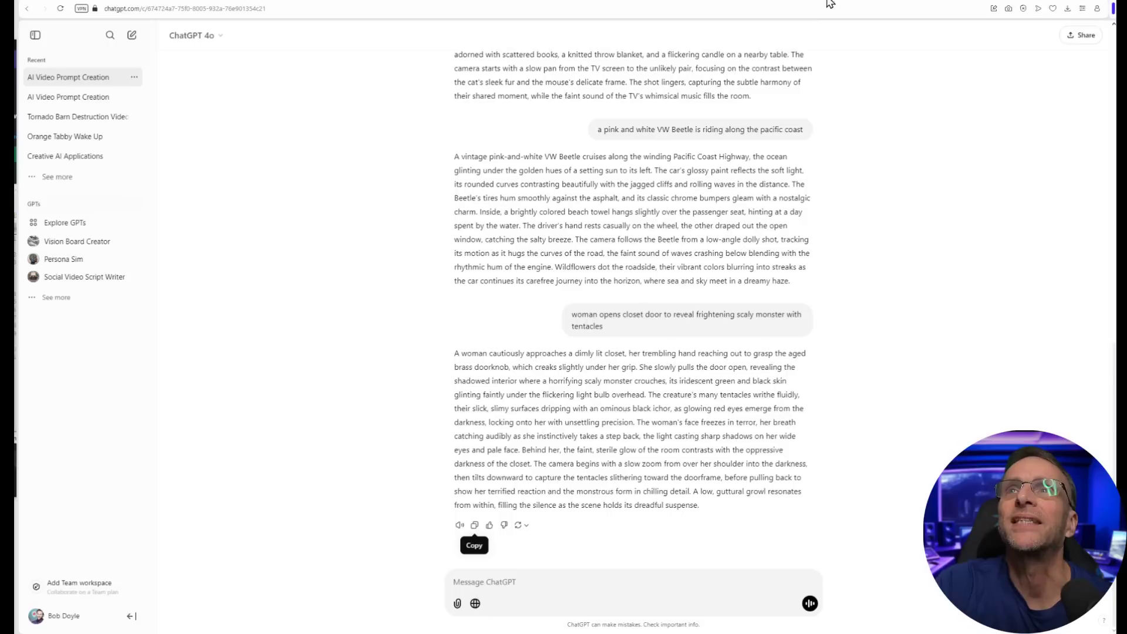
click(547, 576)
text(duck)
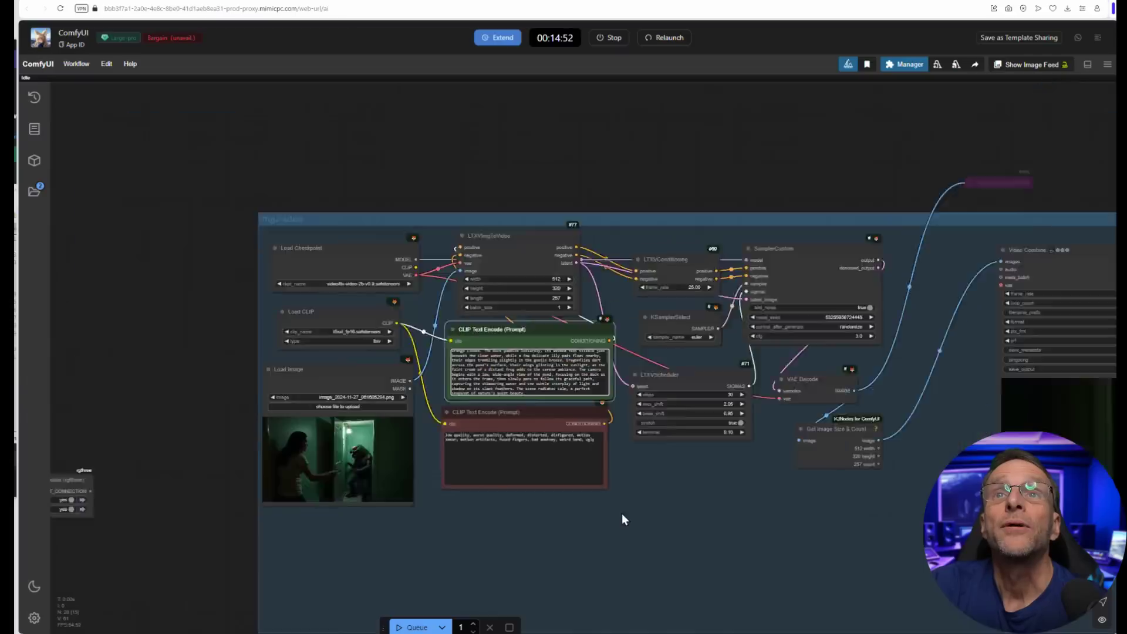
drag(622, 514, 458, 207)
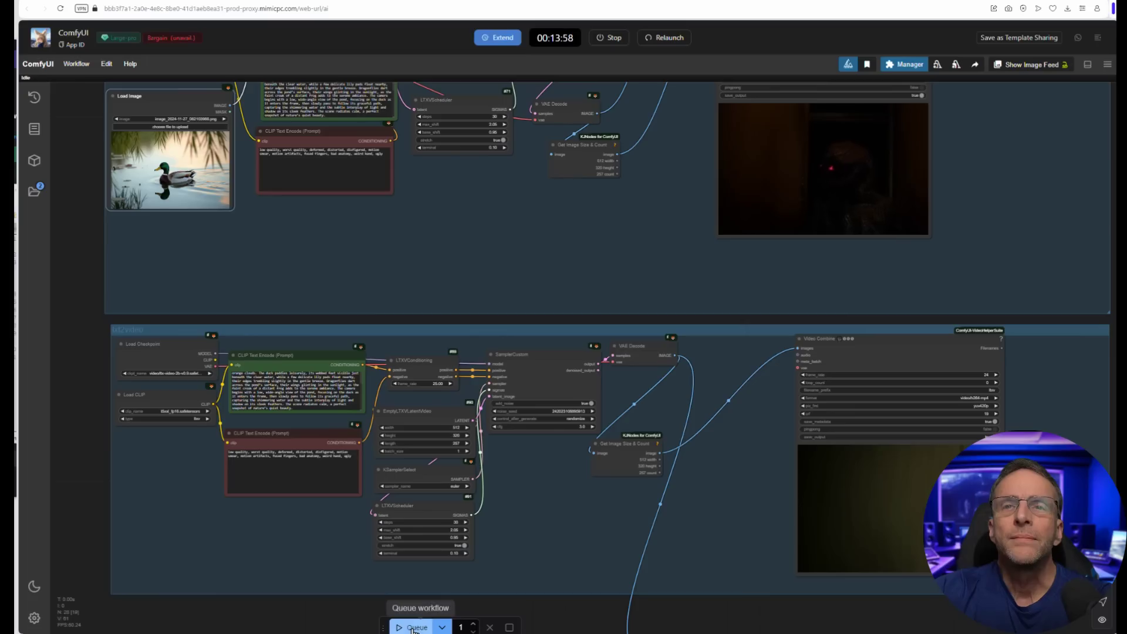
- Queue the 512×320, 257-frame duck renders from the mallard image and duck prompt
click(414, 627)
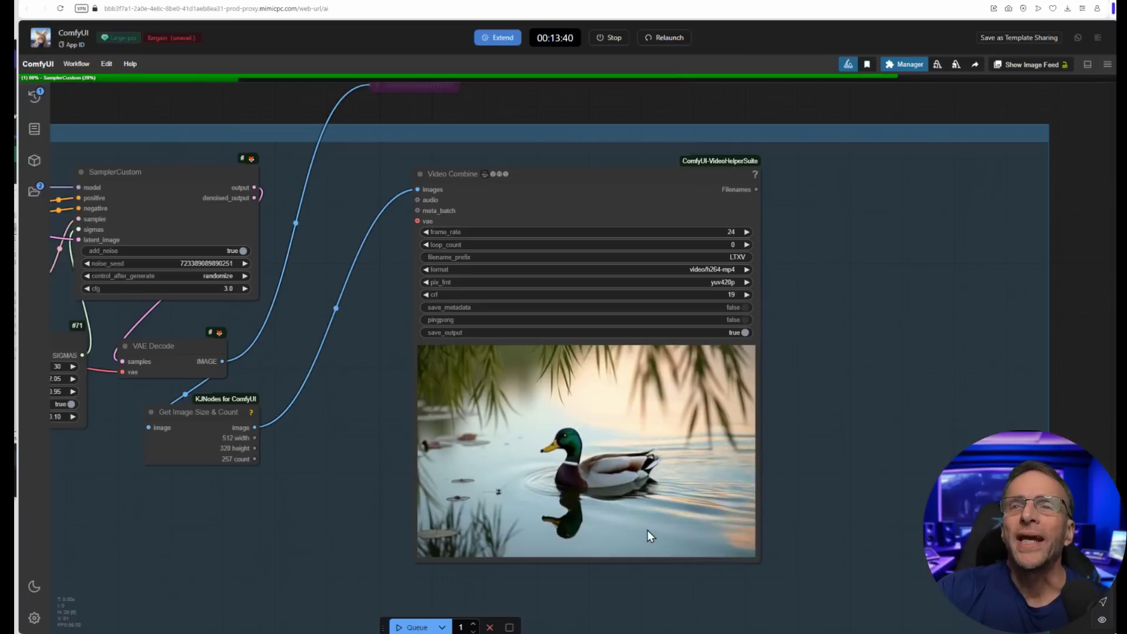
scroll(645, 524, up, 3)
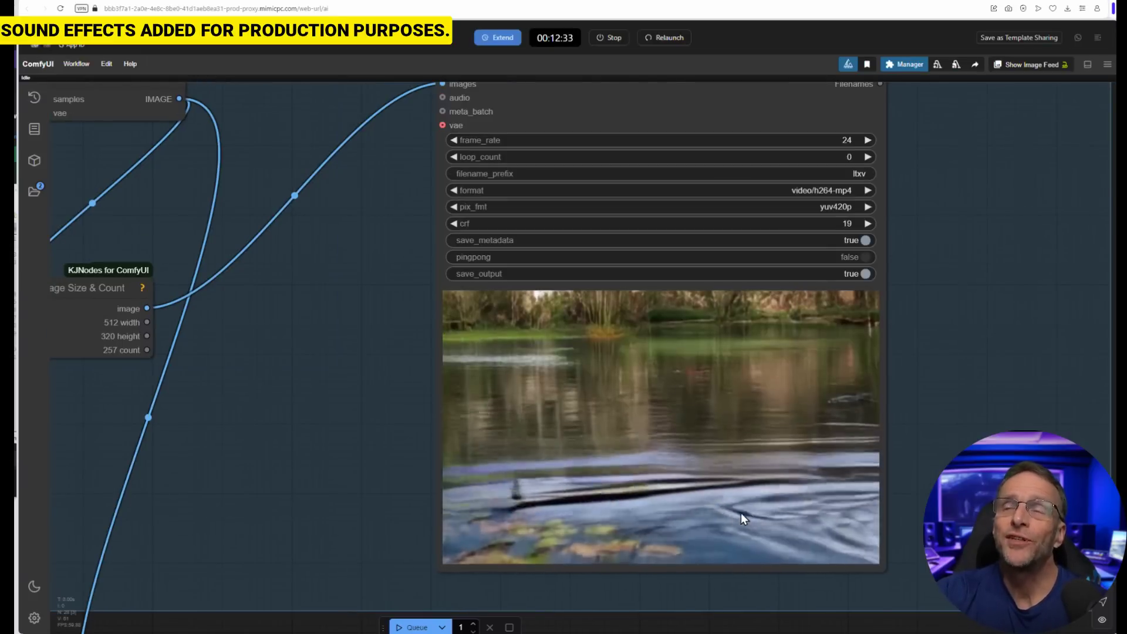
- Queue a second duck run and watch the new text-to-video pond clip
click(413, 627)
scroll(332, 445, down, 3)
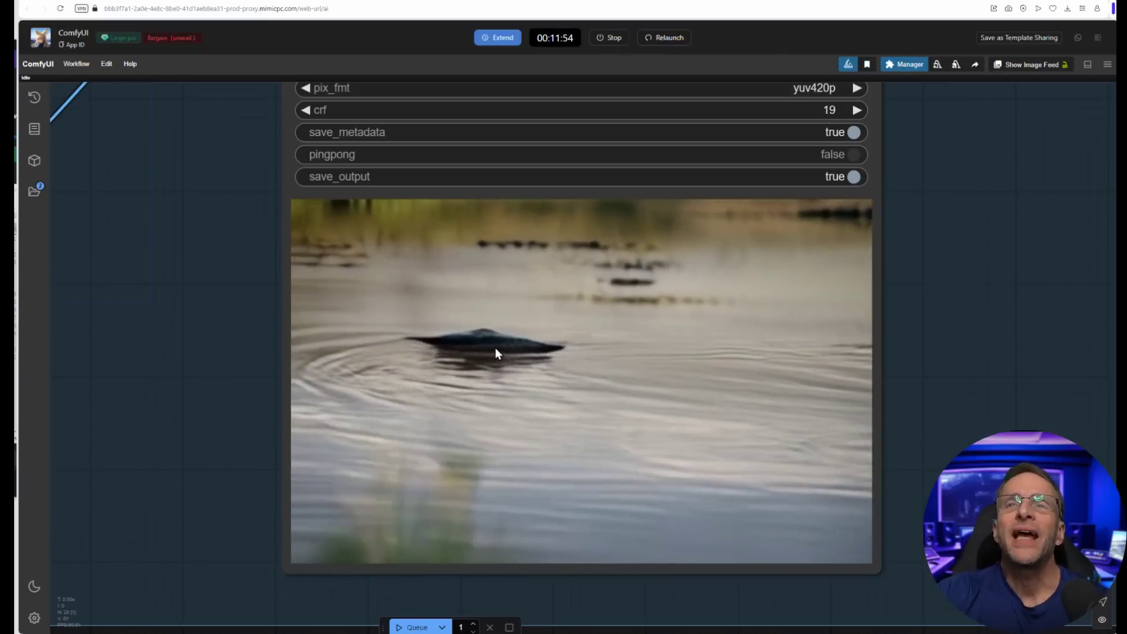
scroll(490, 353, down, 5)
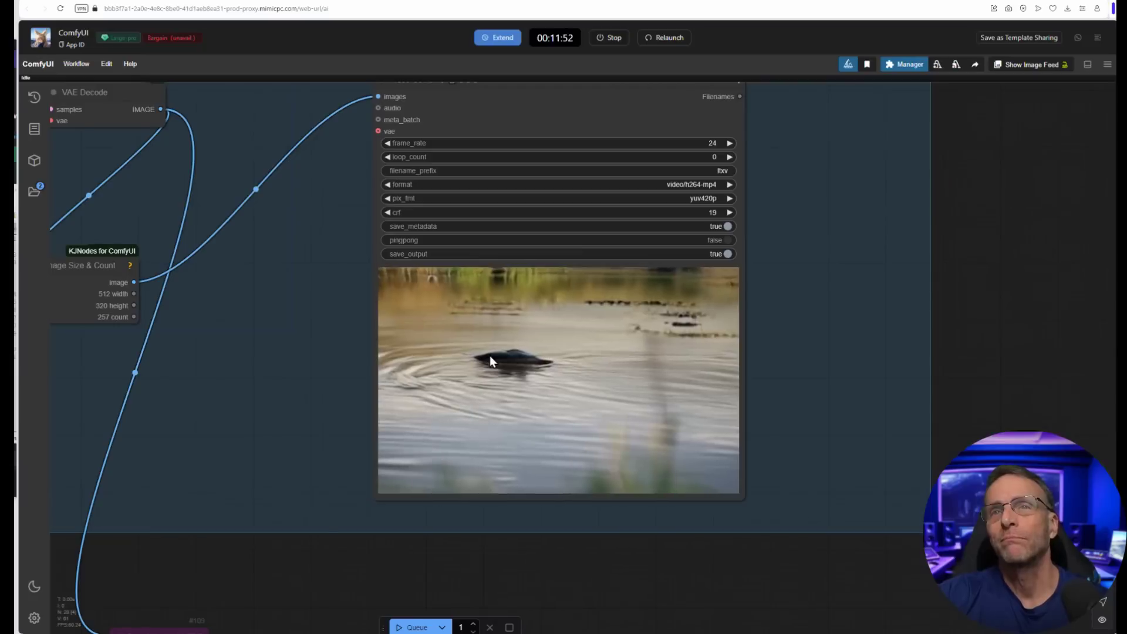